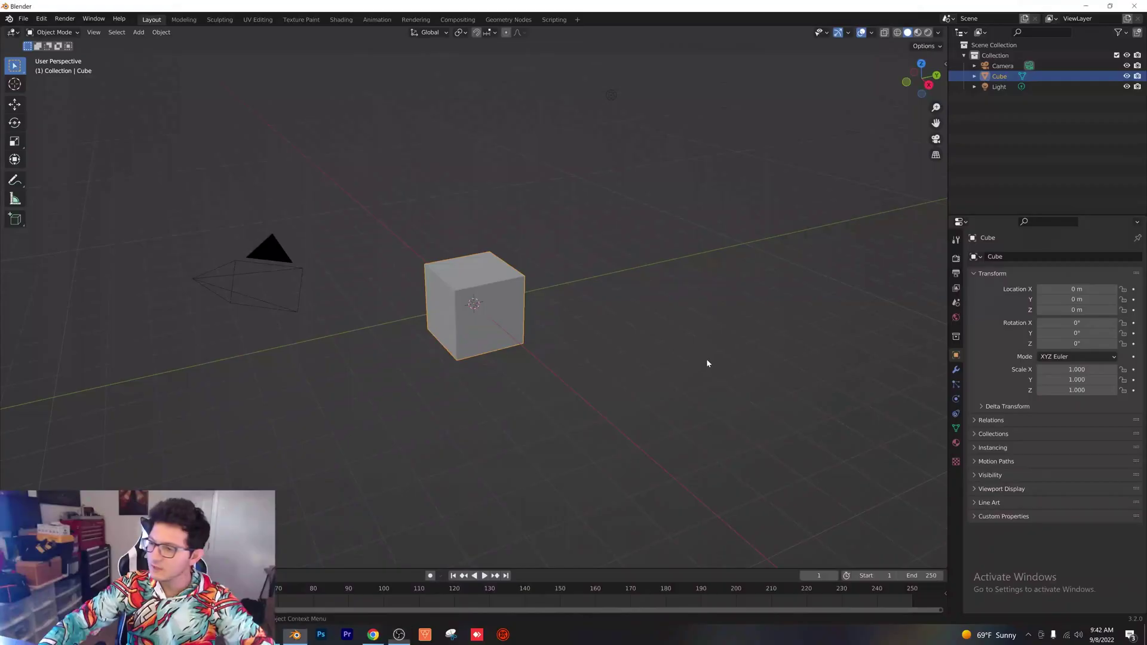
# - Delete the default cube and light, keeping only the camera, and look through the camera
pyautogui.press('x')
pyautogui.click(430, 267)
pyautogui.click(610, 95)
pyautogui.press('x')
pyautogui.click(612, 94)
pyautogui.press('KP_0')
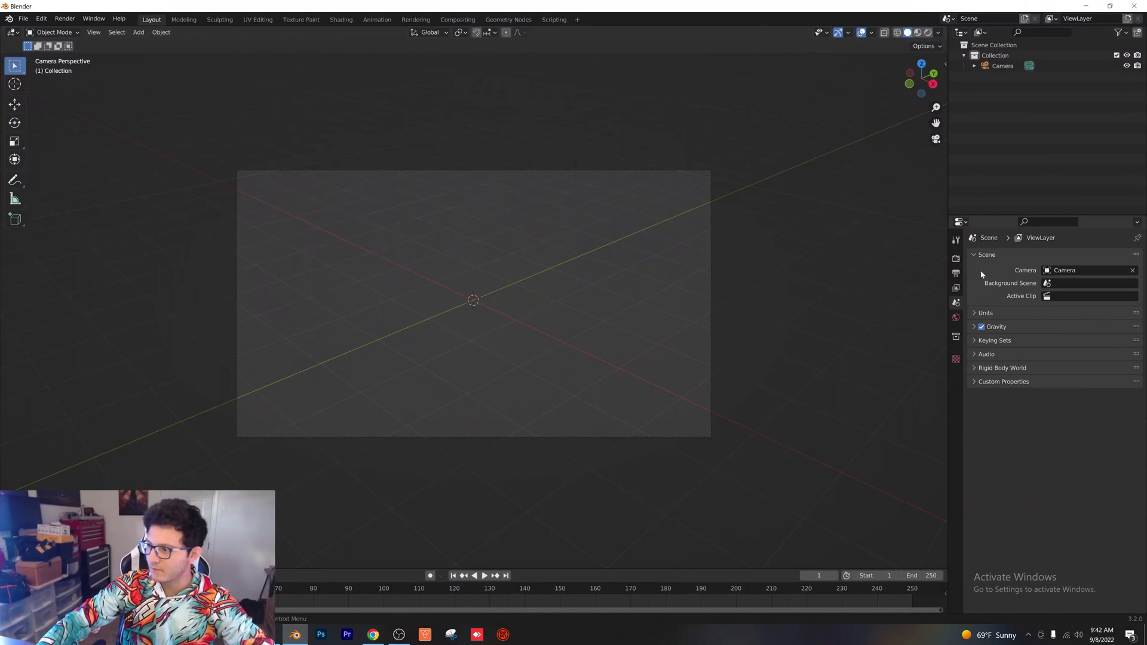
# - Set the render engine to Cycles with GPU Compute and turn off denoising for renders
pyautogui.click(956, 258)
pyautogui.click(1090, 256)
pyautogui.click(1061, 293)
pyautogui.click(1079, 278)
pyautogui.click(1069, 294)
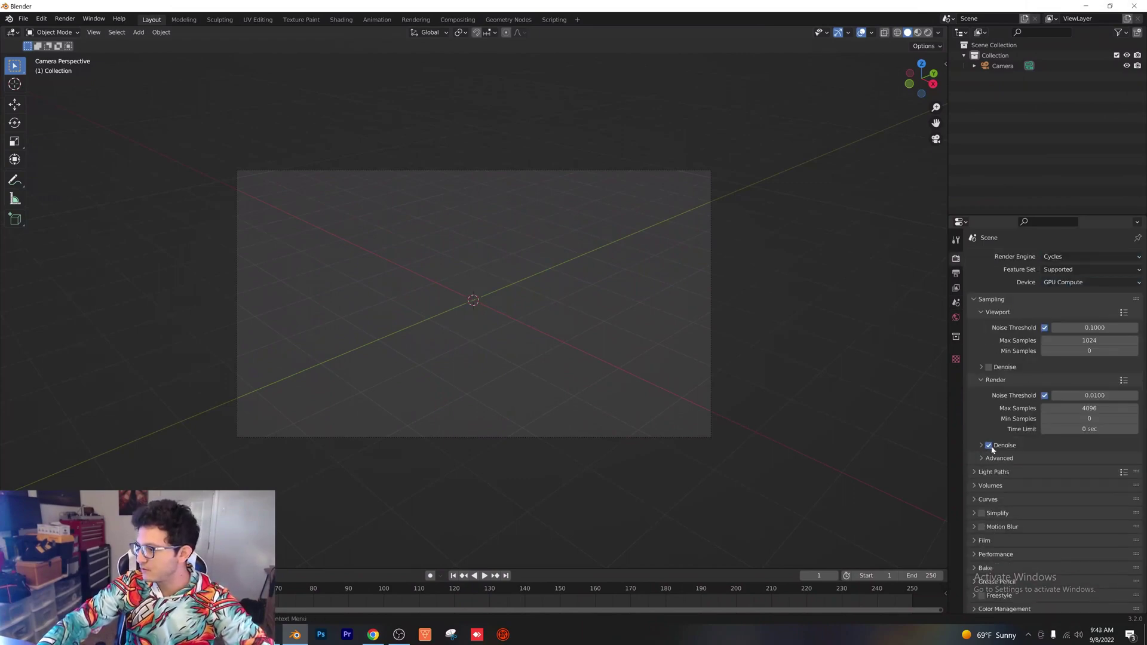
# - Enable the Denoising Data pass and insert a Denoise node between Render Layers and Composite in the compositor
pyautogui.click(955, 273)
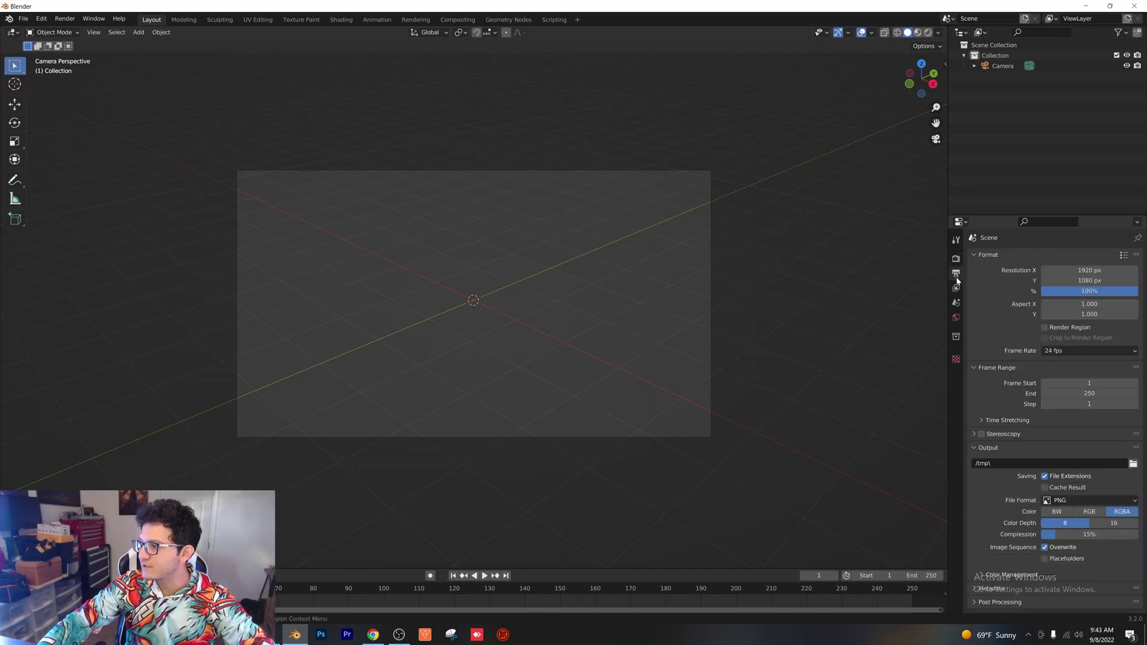
pyautogui.click(956, 287)
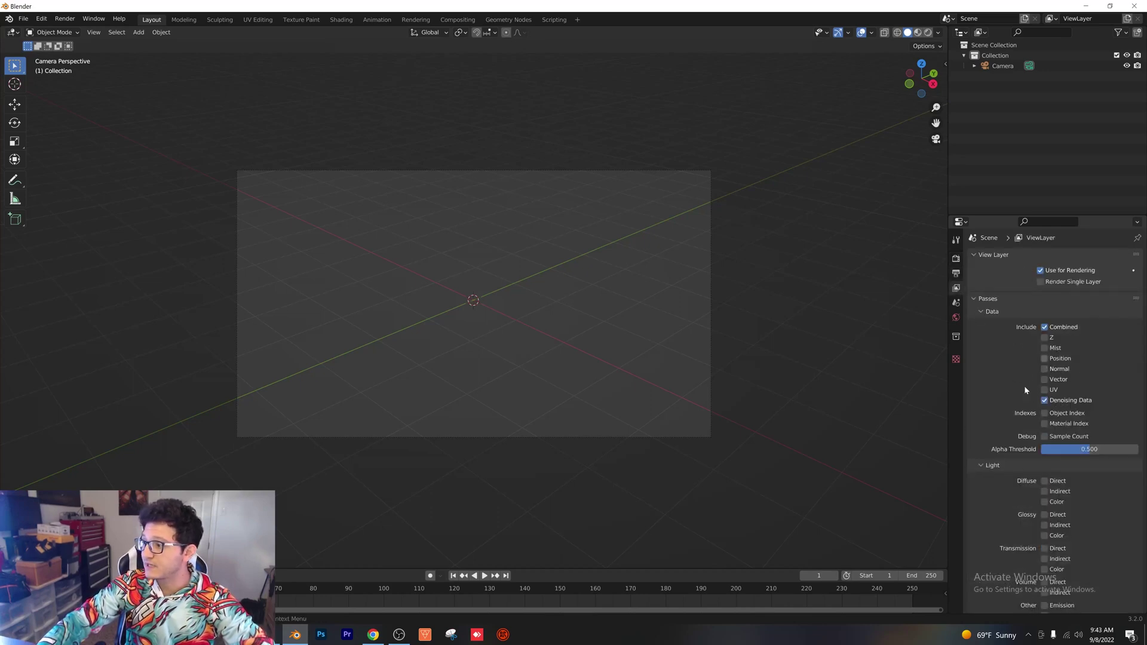
pyautogui.click(458, 20)
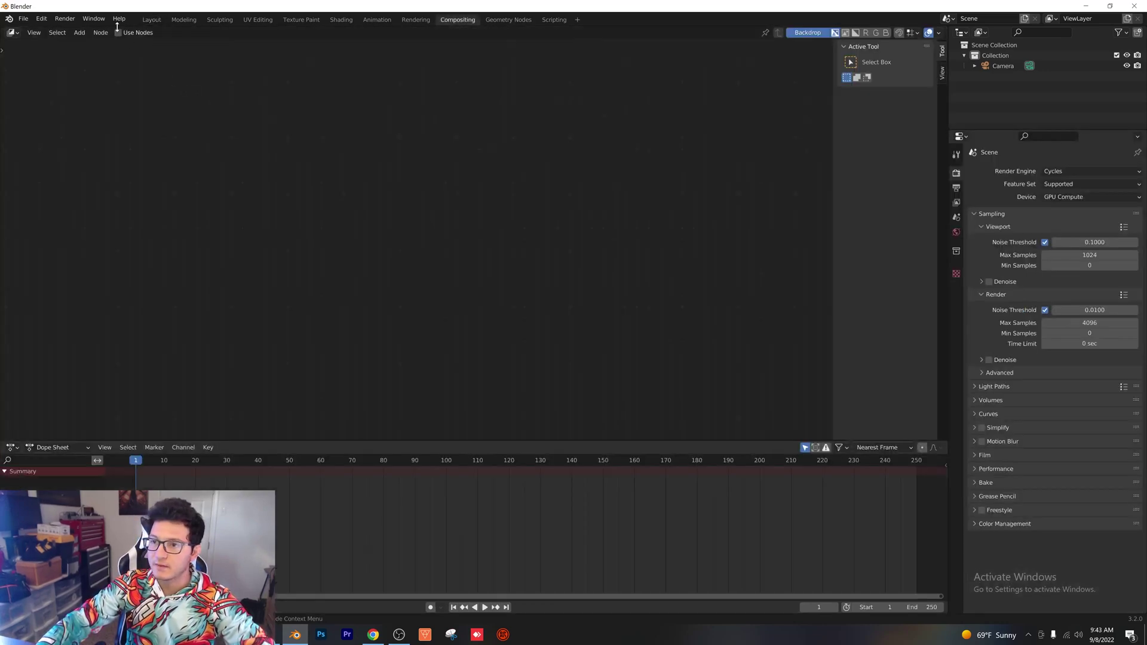
pyautogui.click(118, 32)
pyautogui.click(80, 33)
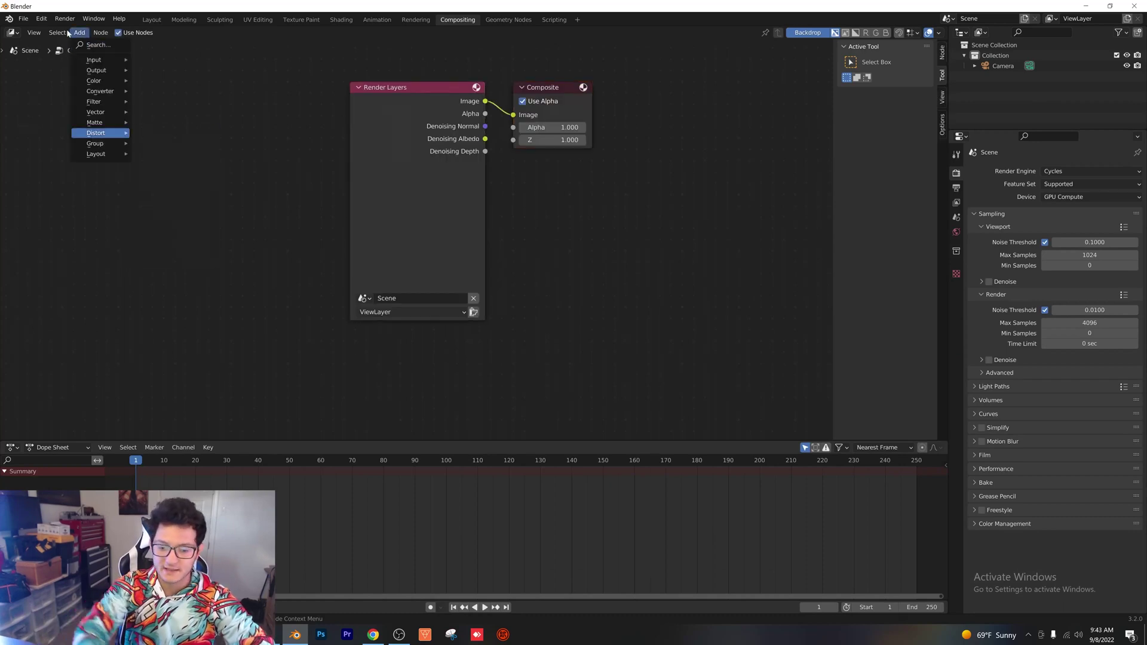
pyautogui.write('d')
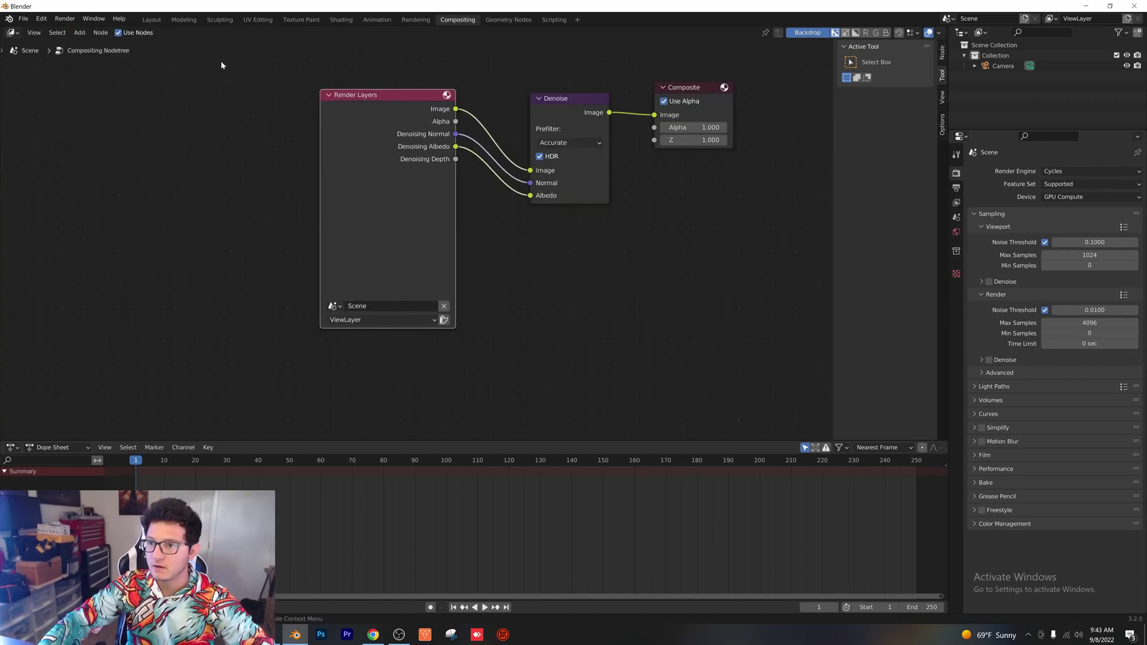
# - Back in the Layout workspace, set the output frame rate to 30 fps and the end frame to 45
pyautogui.click(153, 21)
pyautogui.scroll(1, 664, 262)
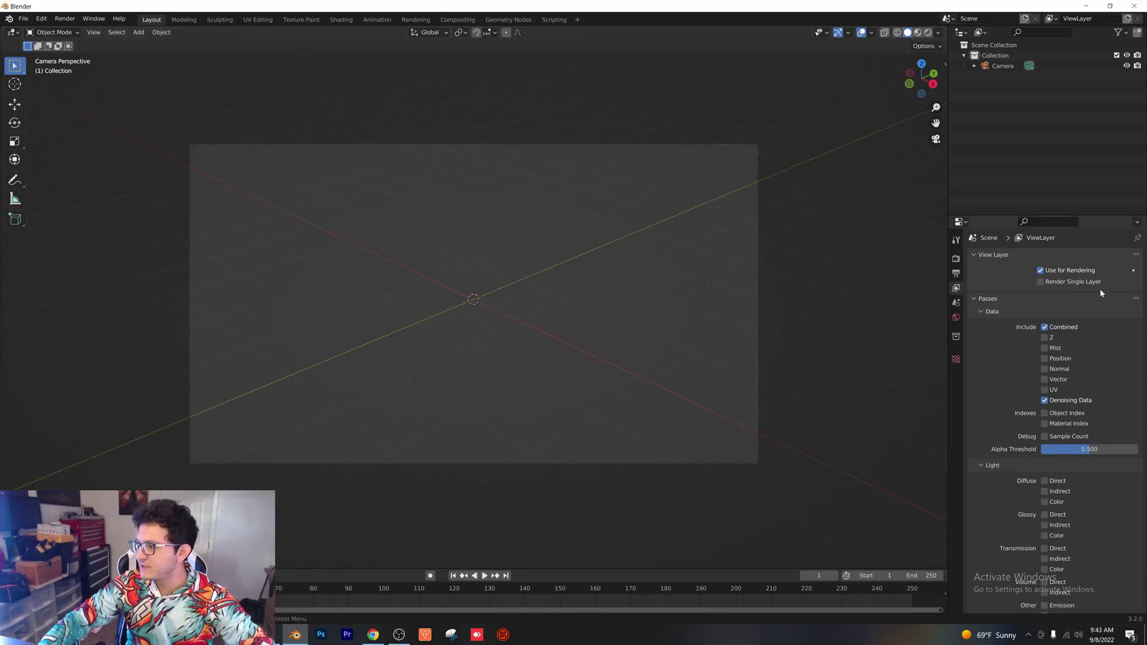
pyautogui.click(956, 273)
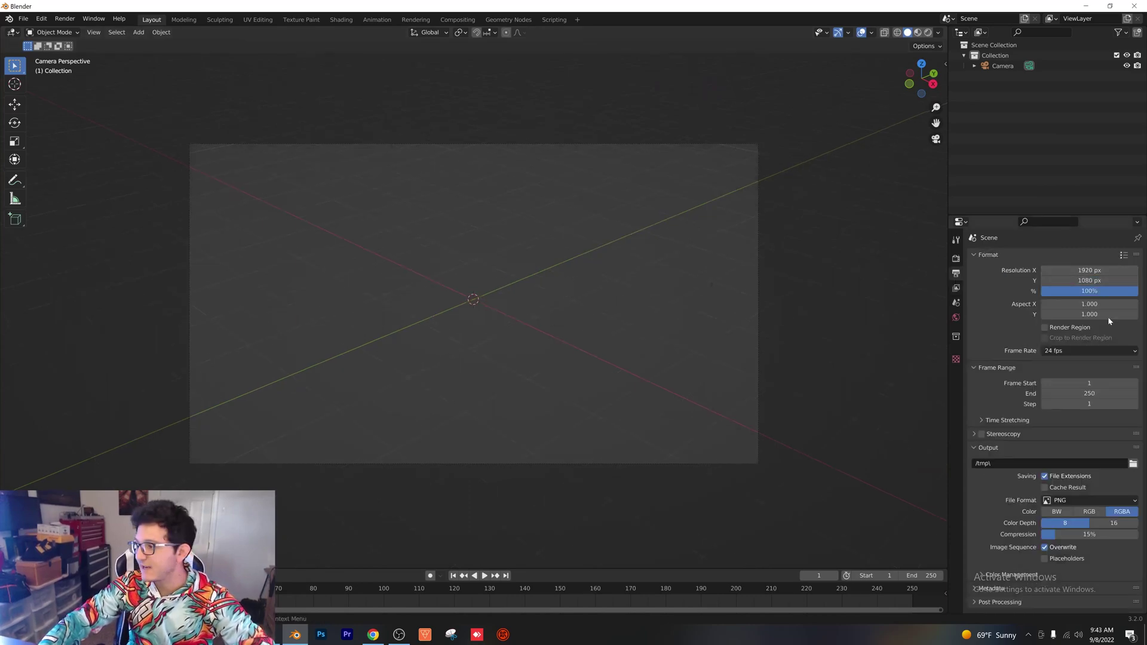
pyautogui.click(1100, 351)
pyautogui.click(1087, 404)
pyautogui.click(1089, 393)
pyautogui.write('45')
pyautogui.press('Return')
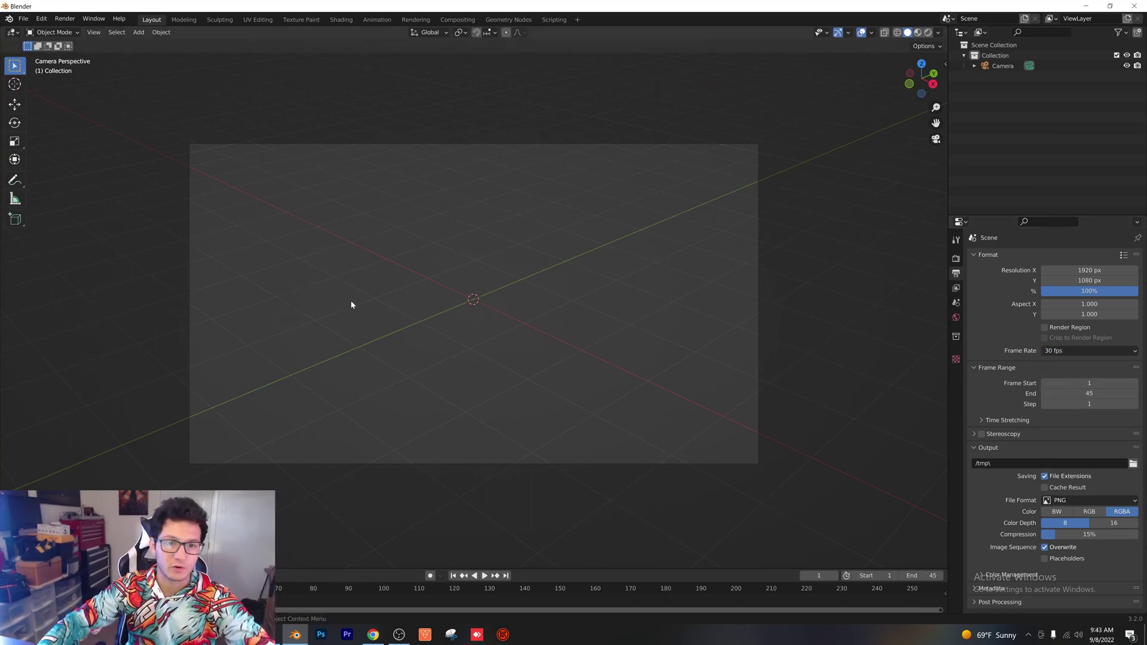
# - Switch the camera lens type to Orthographic and set its orthographic scale to 9.9
pyautogui.click(1003, 65)
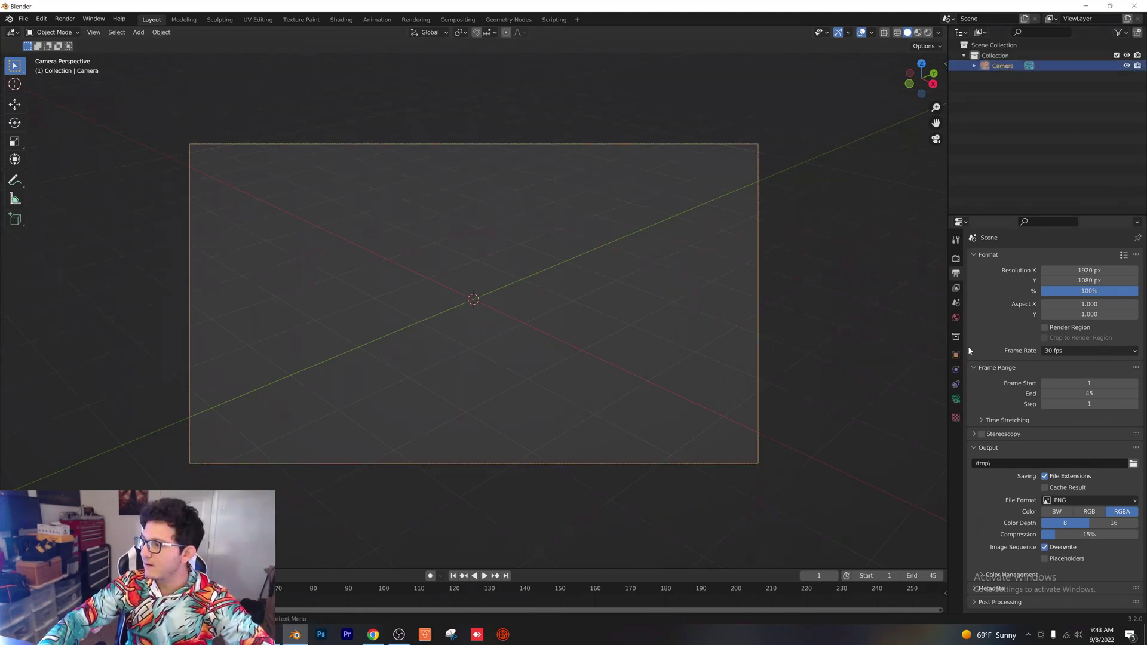
pyautogui.click(956, 399)
pyautogui.click(1075, 290)
pyautogui.click(1078, 323)
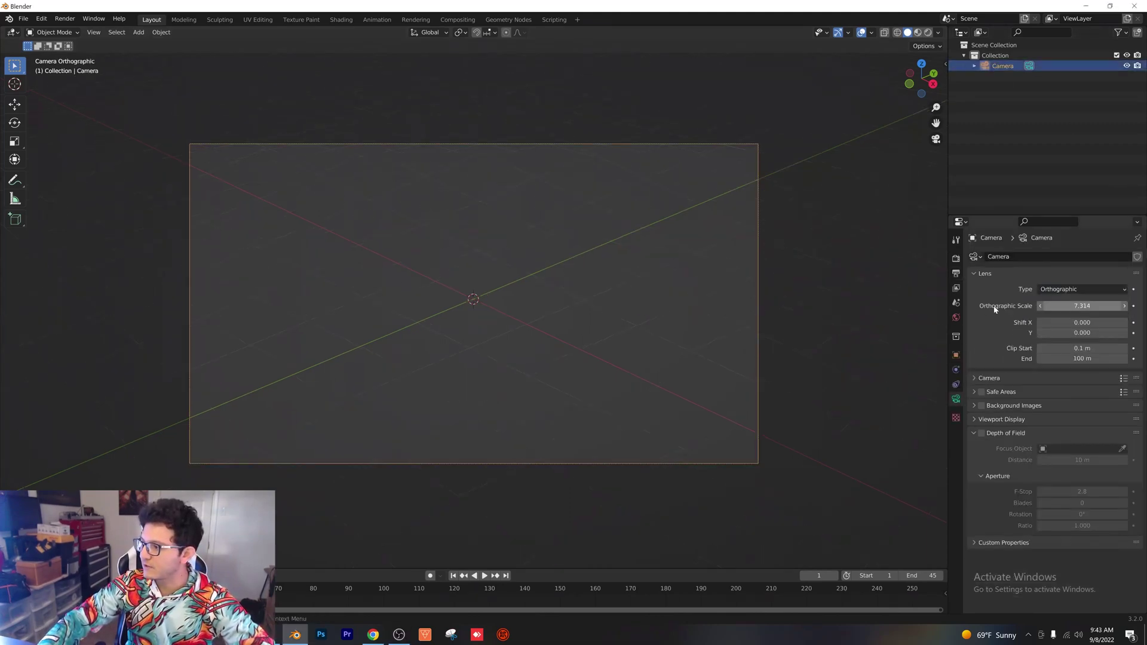
pyautogui.click(1070, 305)
pyautogui.write('9.900')
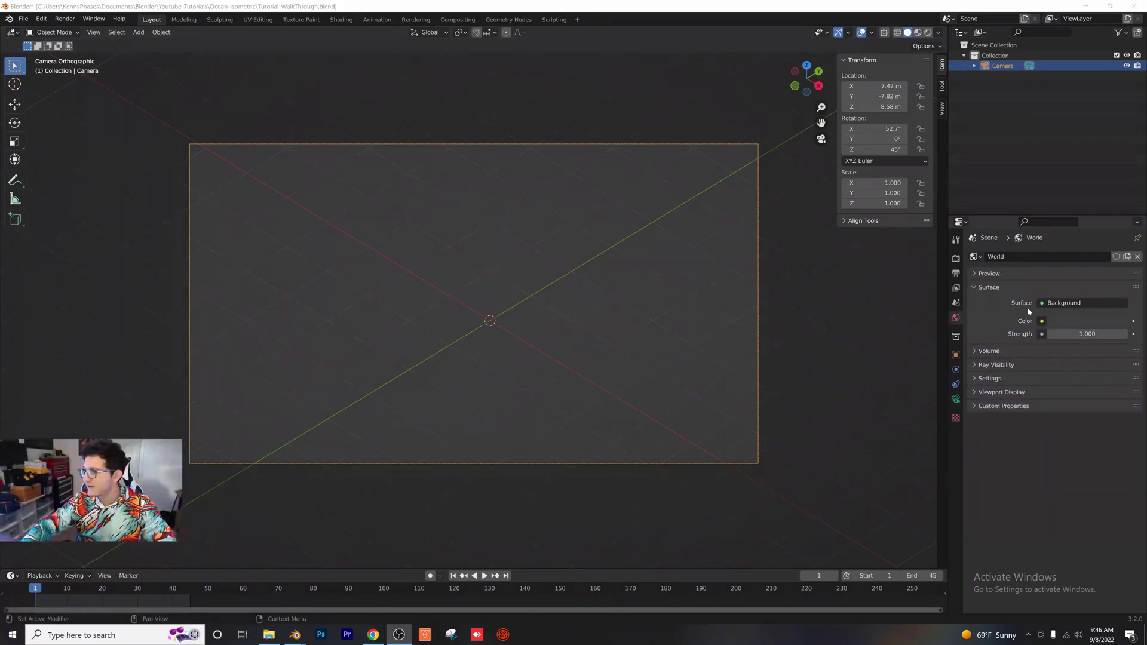
# - Give the world background color a Preetham sky texture and preview it with rendered shading through the camera
pyautogui.click(1069, 303)
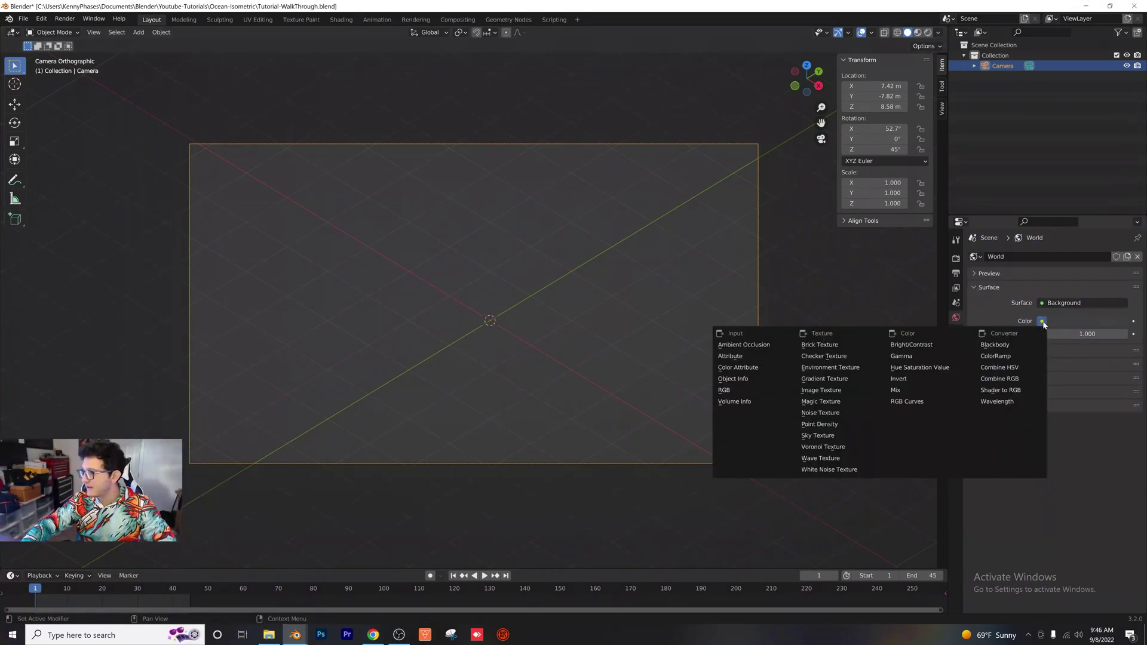
pyautogui.click(1042, 320)
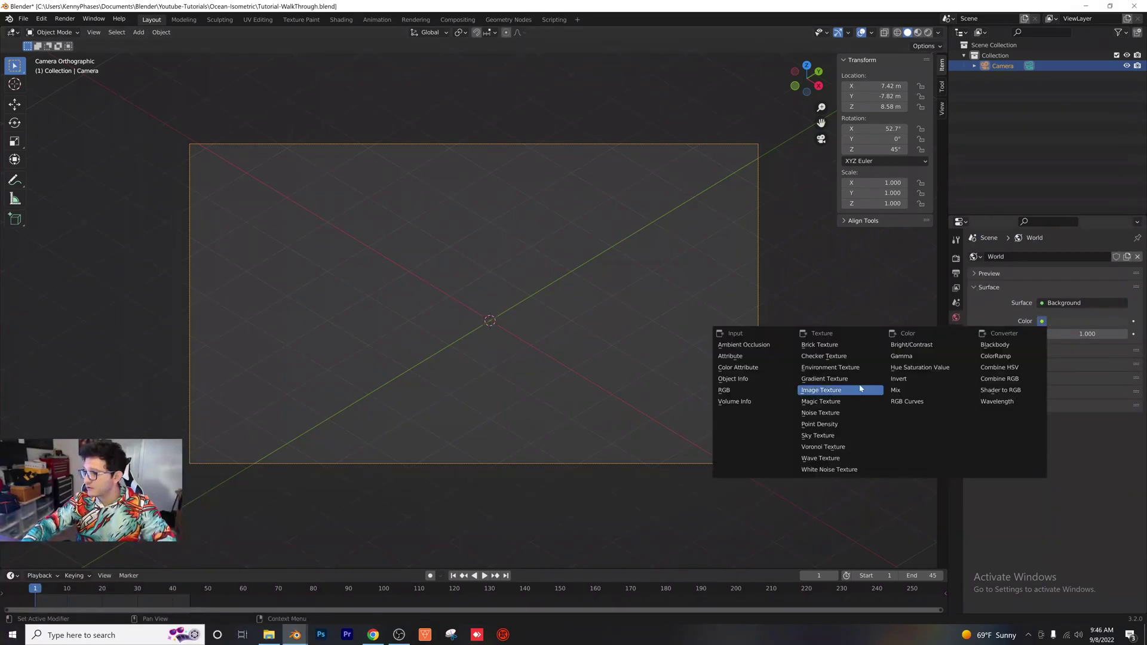
pyautogui.click(830, 435)
pyautogui.click(1088, 336)
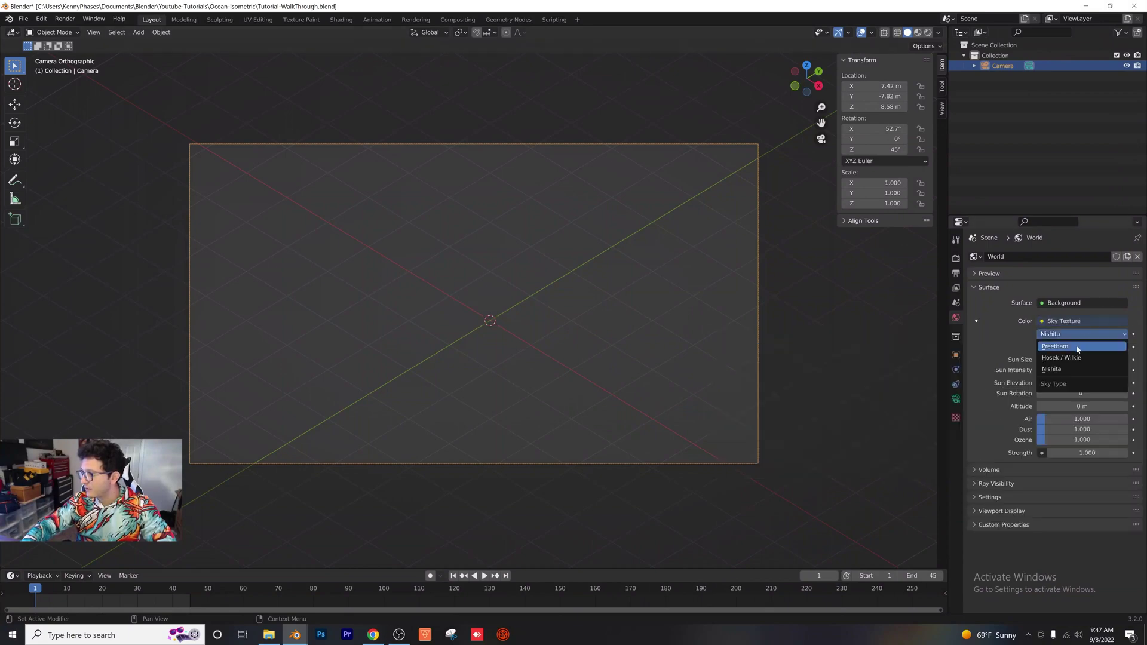
pyautogui.click(1077, 347)
pyautogui.click(927, 33)
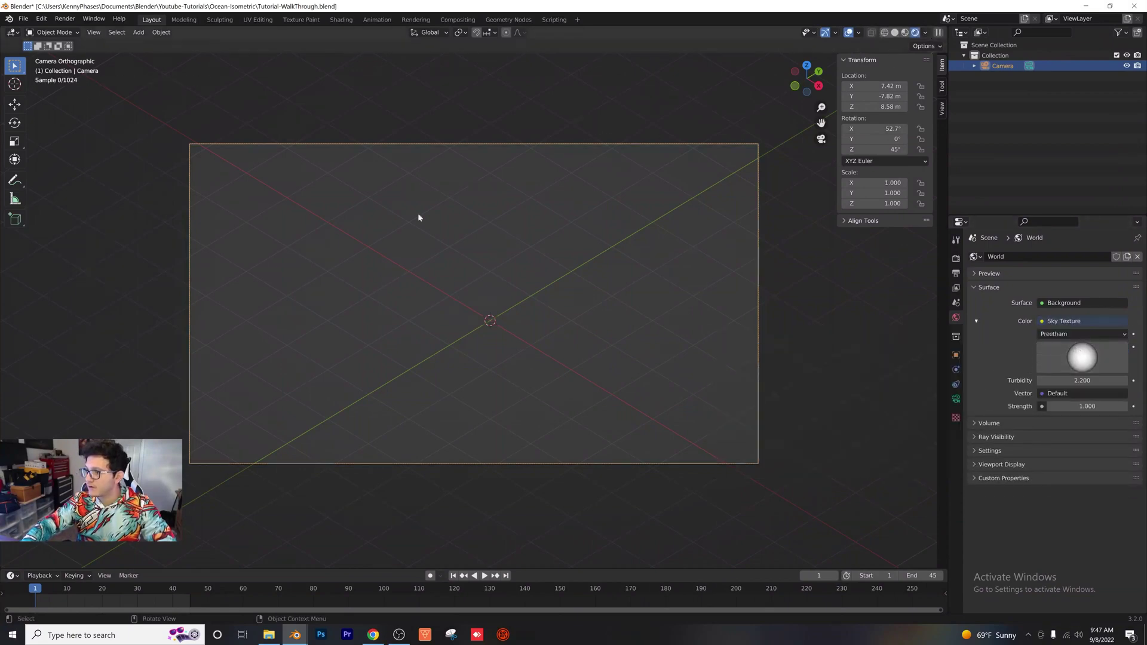
pyautogui.moveTo(537, 294)
pyautogui.mouseDown(button='middle')
pyautogui.moveTo(485, 241)
pyautogui.moveTo(446, 227)
pyautogui.moveTo(439, 278)
pyautogui.moveTo(520, 276)
pyautogui.moveTo(539, 290)
pyautogui.mouseUp(button='middle')
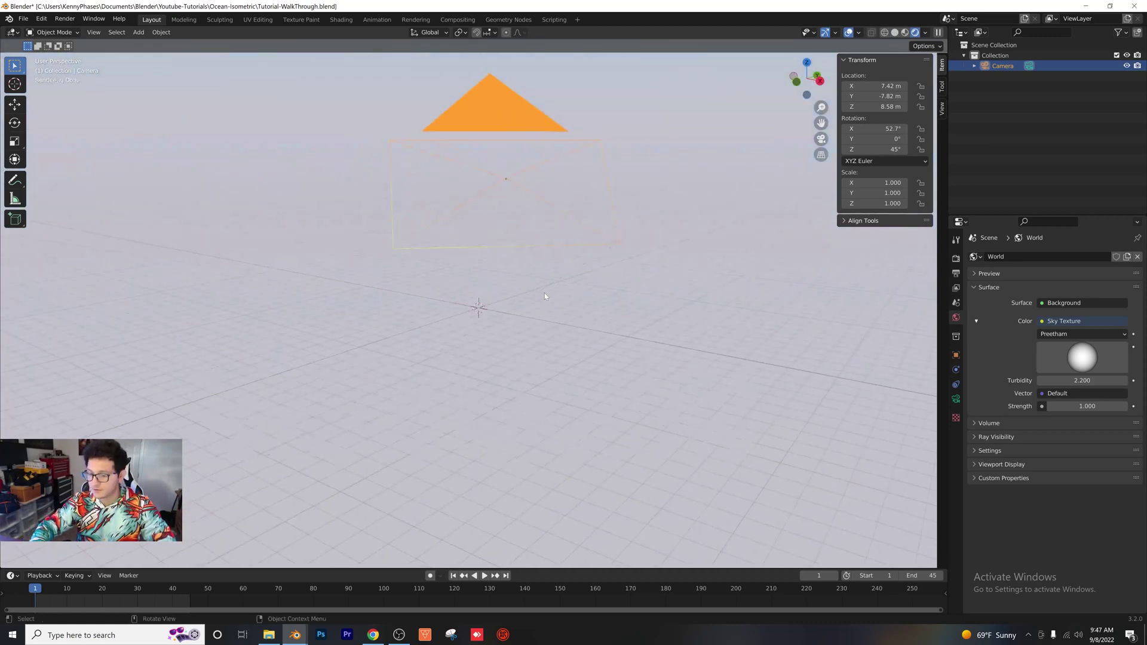
pyautogui.press('KP_0')
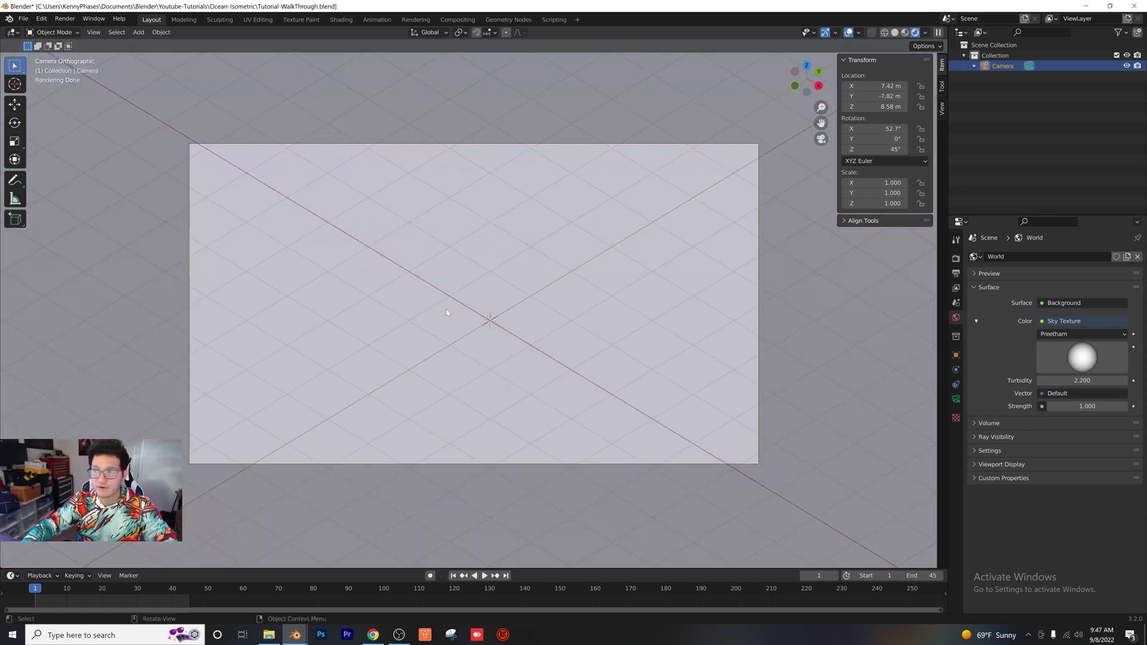
# - Add an area light to the scene and set its power to 500 W
pyautogui.click(138, 32)
pyautogui.moveTo(173, 172)
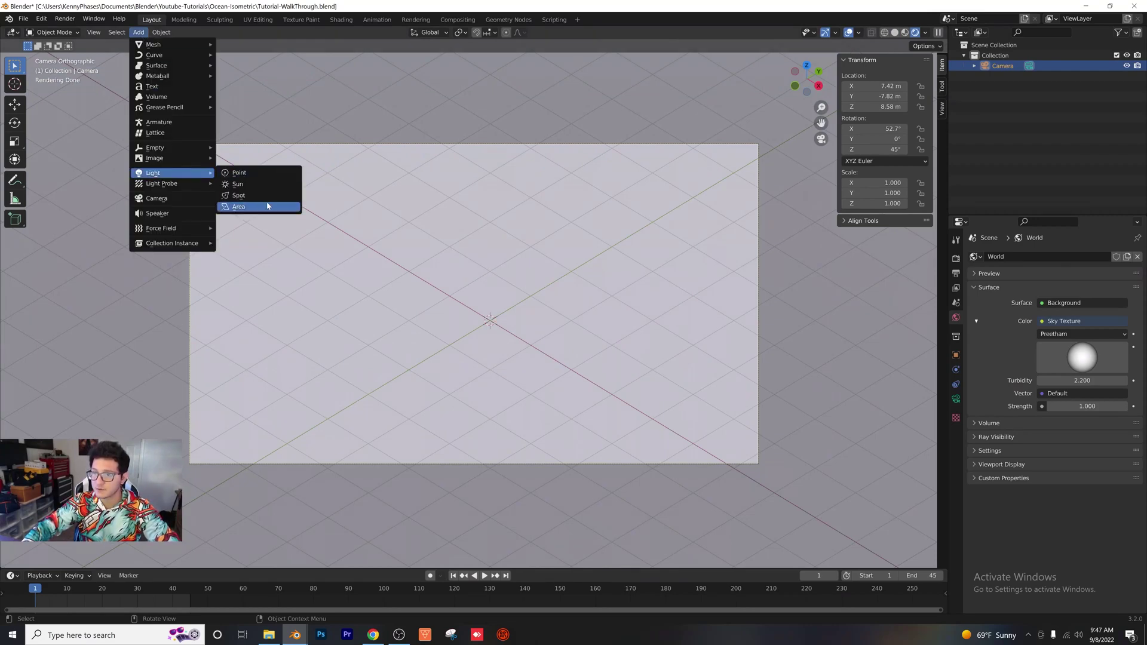
pyautogui.click(267, 206)
pyautogui.click(955, 399)
pyautogui.click(1077, 327)
pyautogui.write('500')
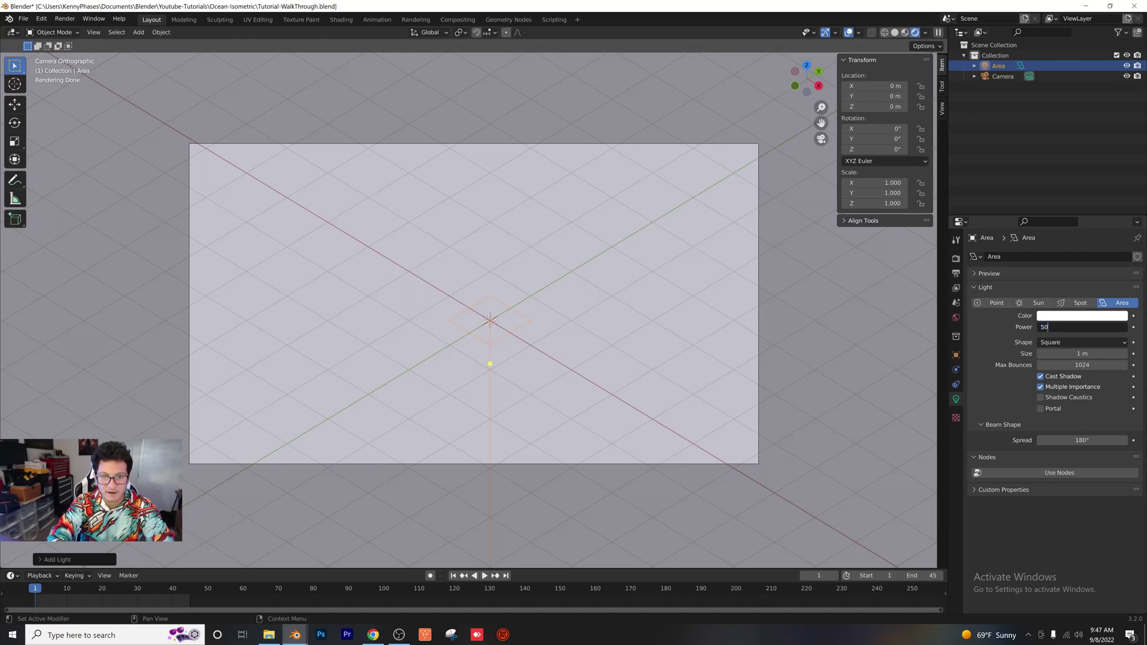
pyautogui.press('Return')
# - Set the area light's Z location to 4 m
pyautogui.click(873, 107)
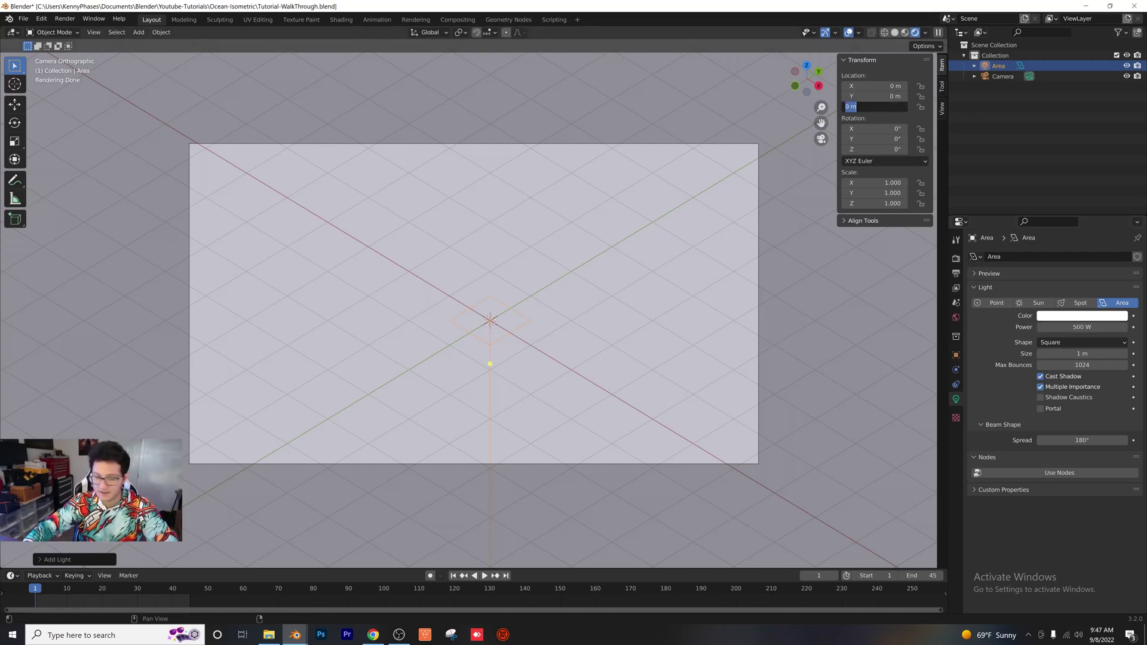
pyautogui.write('4')
pyautogui.press('Return')
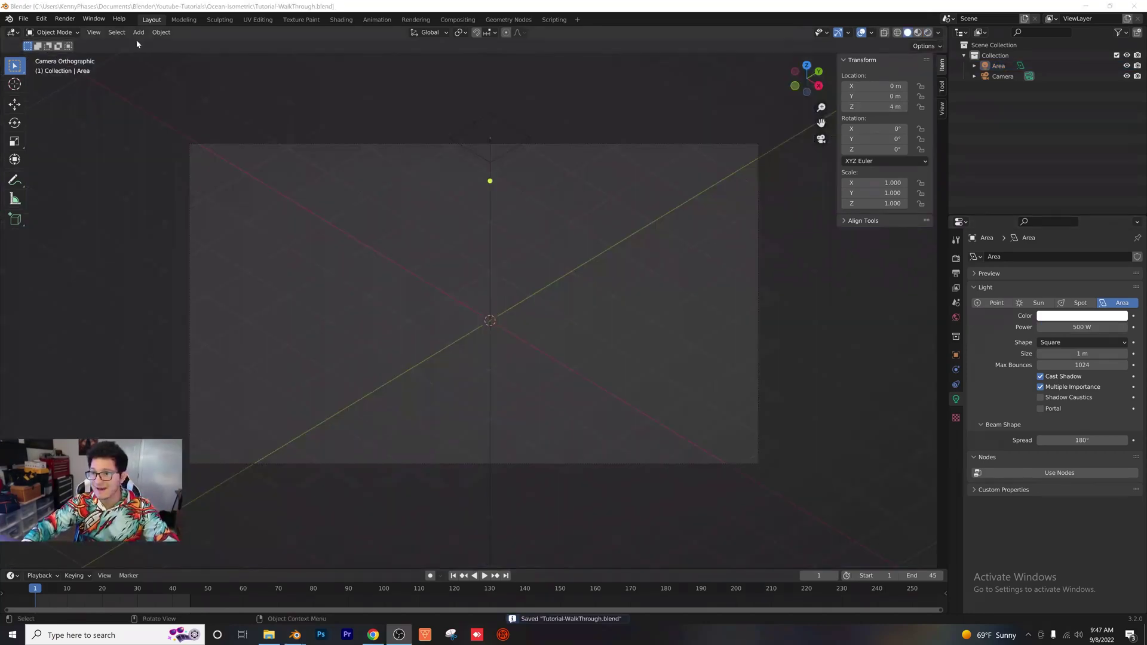
# - Add a 2 m plane at the origin and subdivide its face in Edit Mode
pyautogui.click(138, 32)
pyautogui.moveTo(180, 43)
pyautogui.click(239, 48)
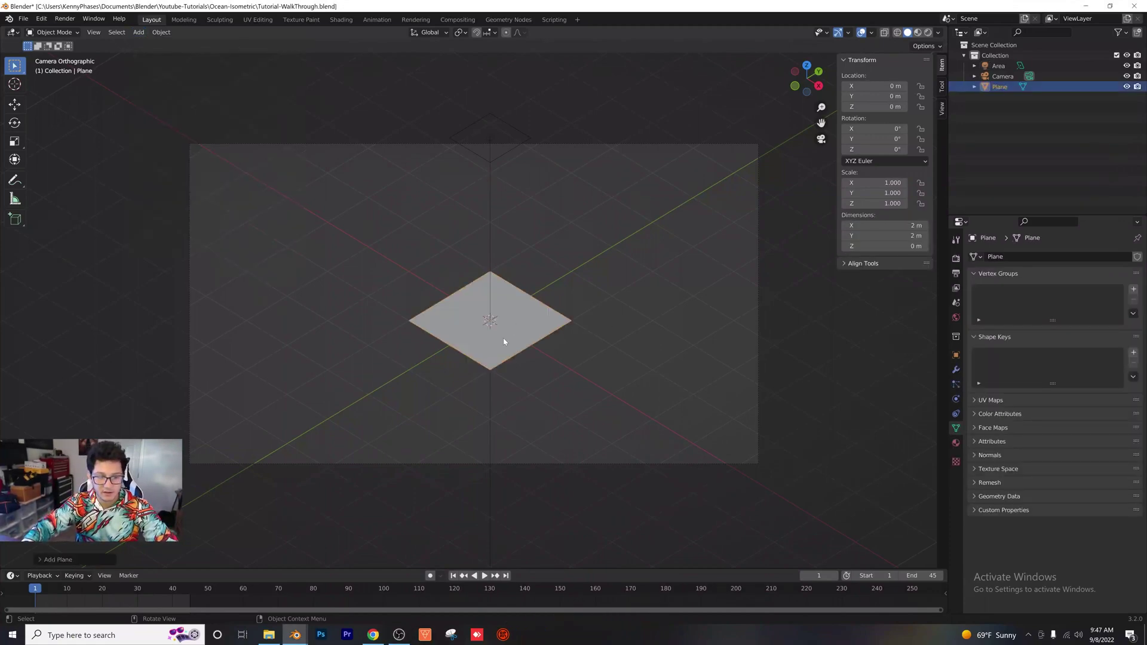
pyautogui.press('Tab')
pyautogui.rightClick(462, 350)
pyautogui.click(449, 342)
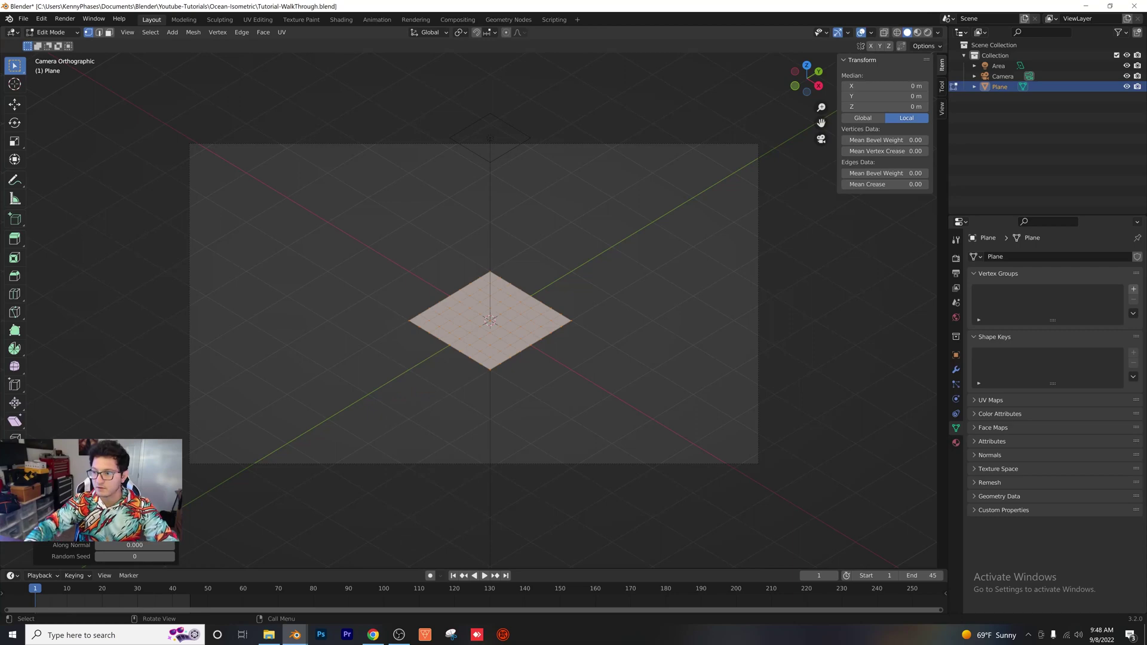
pyautogui.scroll(5, 547, 352)
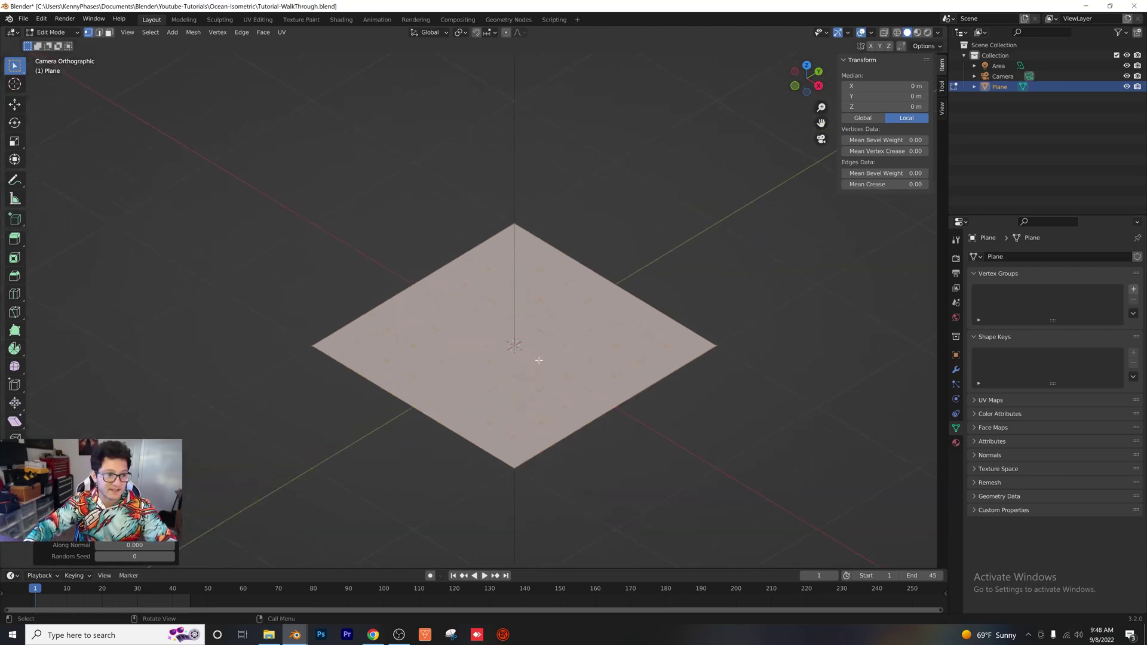
pyautogui.scroll(-2, 699, 289)
pyautogui.press('Tab')
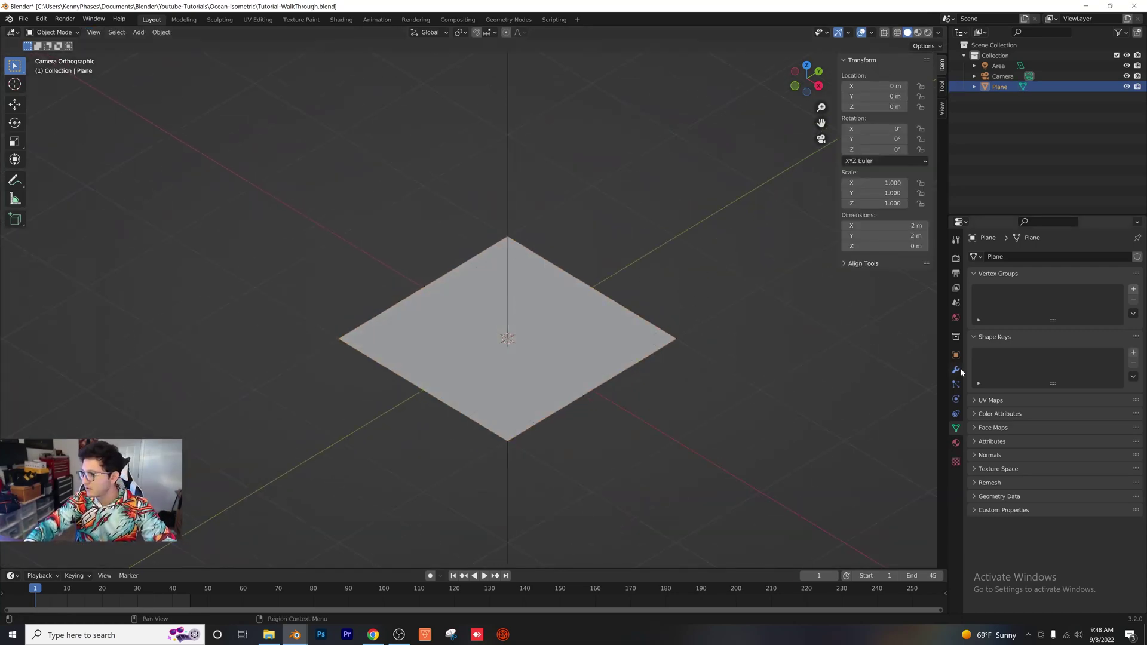
# - Add a Subdivision Surface modifier to the plane with viewport and render levels of 3
pyautogui.click(956, 370)
pyautogui.click(1044, 257)
pyautogui.click(932, 444)
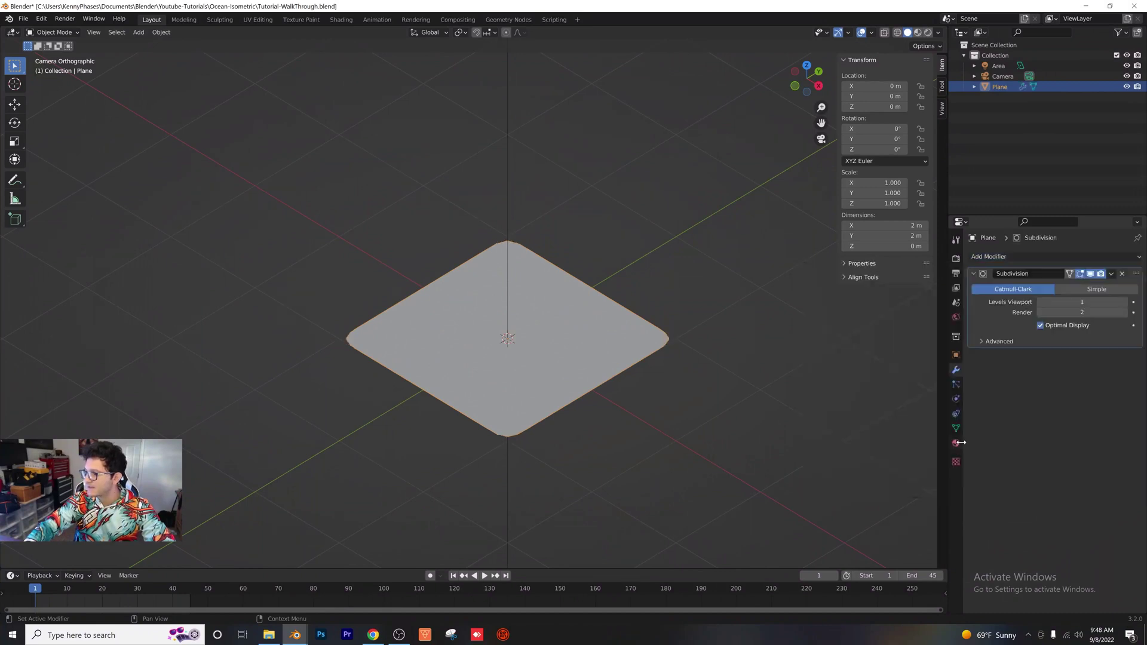
pyautogui.click(1090, 302)
pyautogui.write('3')
pyautogui.press('Return')
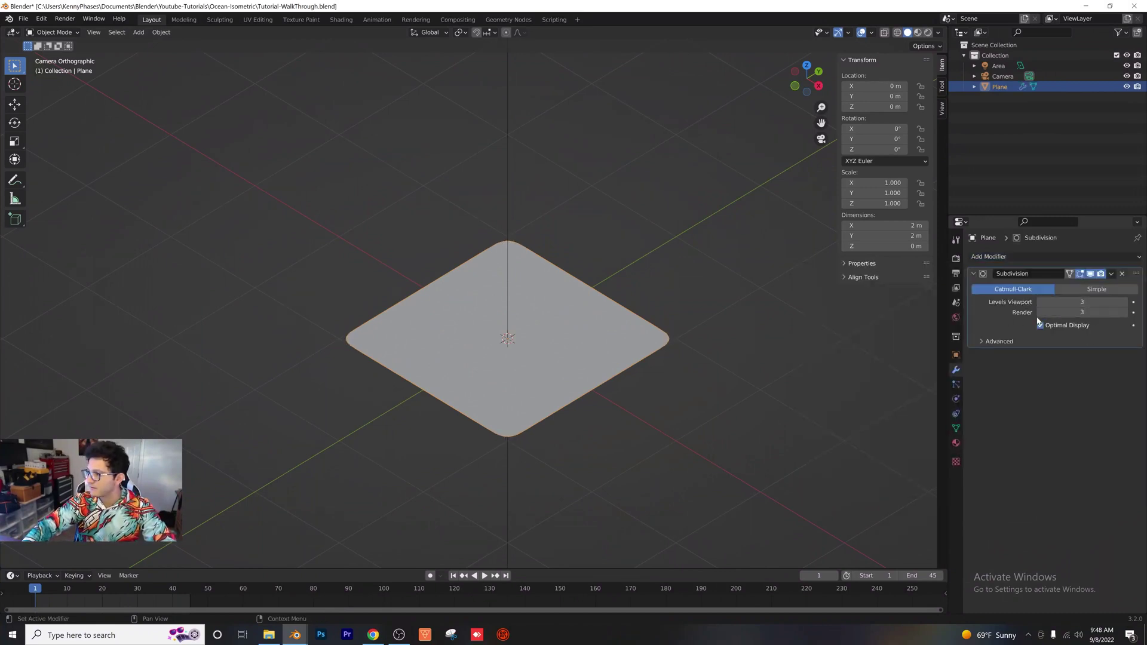
# - Add a Solidify modifier to the plane with a thickness of 0.16 m
pyautogui.click(1035, 258)
pyautogui.click(931, 446)
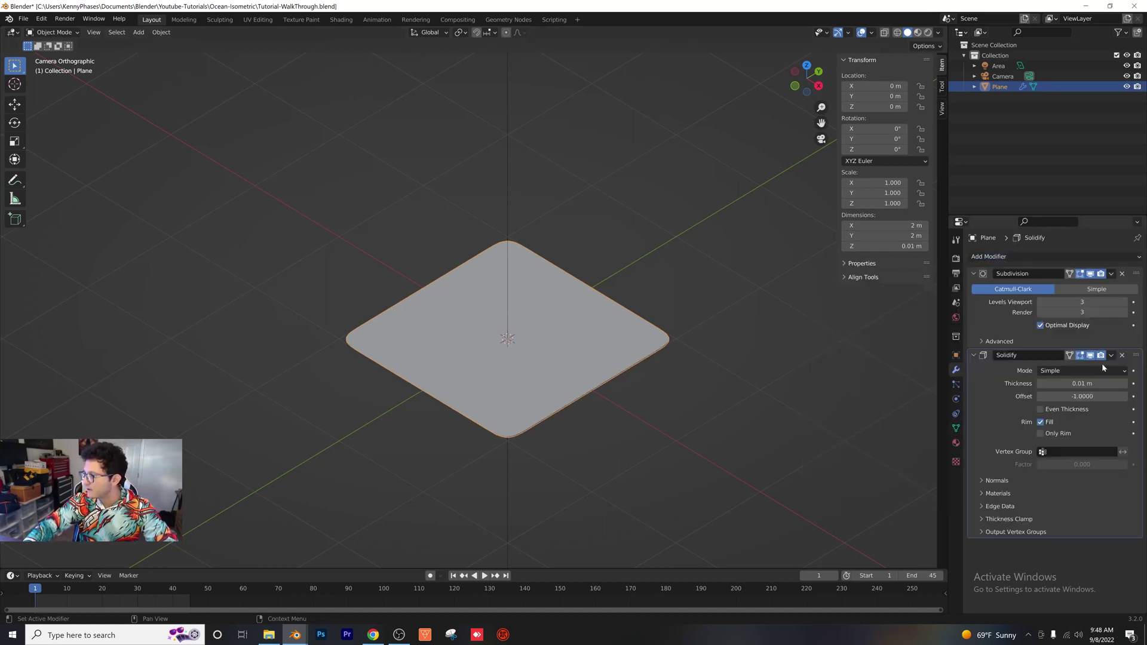
pyautogui.click(1081, 383)
pyautogui.write('.16')
pyautogui.press('Return')
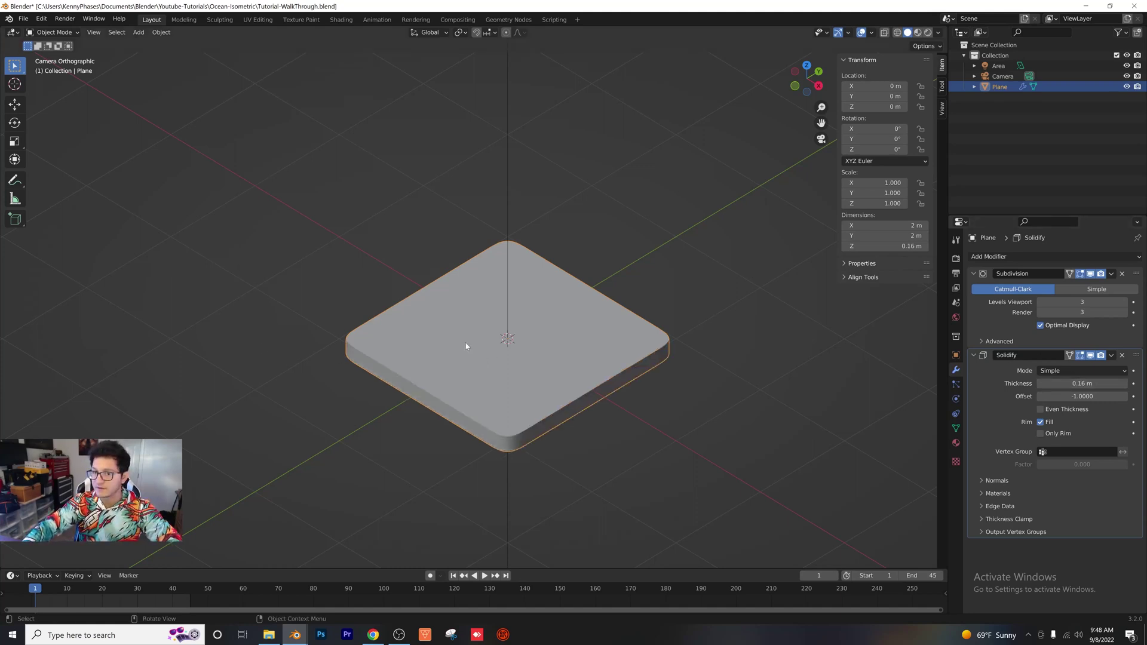
# - Add a Wave modifier to the plane, place it first in the stack, and collapse the Subdivision and Solidify settings
pyautogui.click(1003, 256)
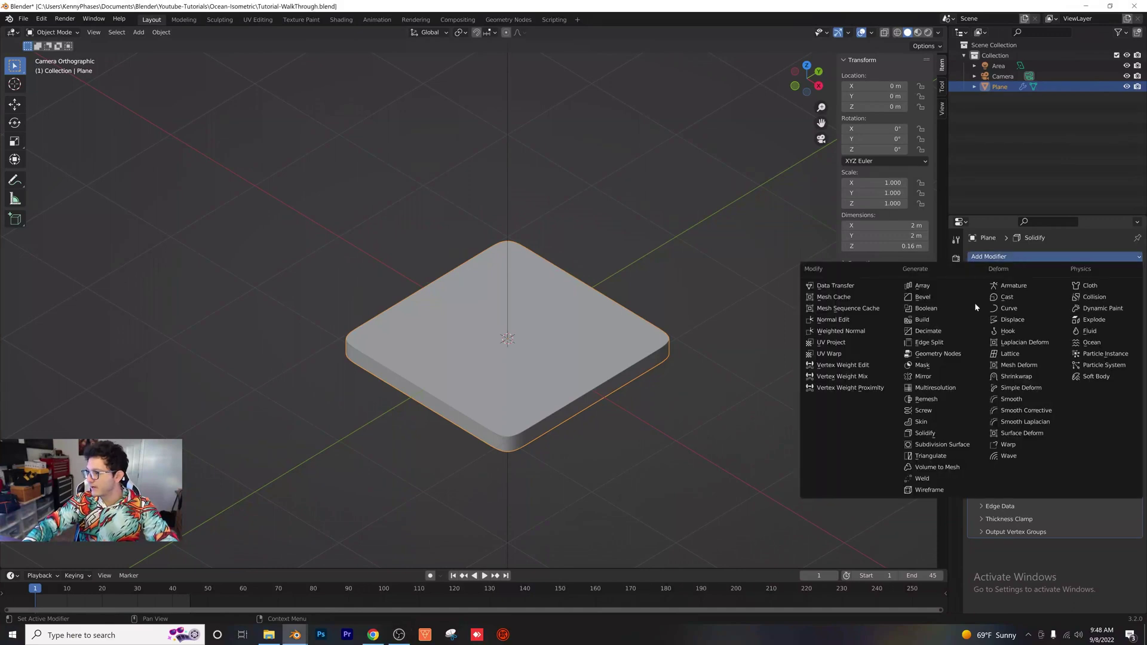
pyautogui.click(1008, 456)
pyautogui.moveTo(1139, 544); pyautogui.dragTo(1033, 276)
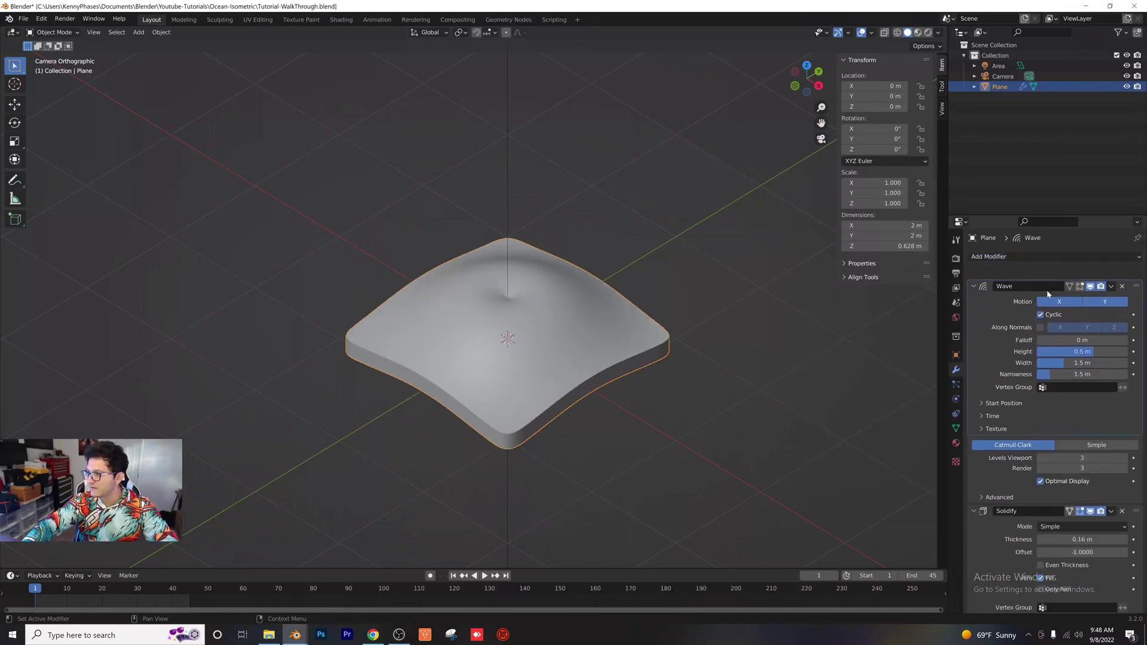
pyautogui.click(974, 430)
pyautogui.click(974, 444)
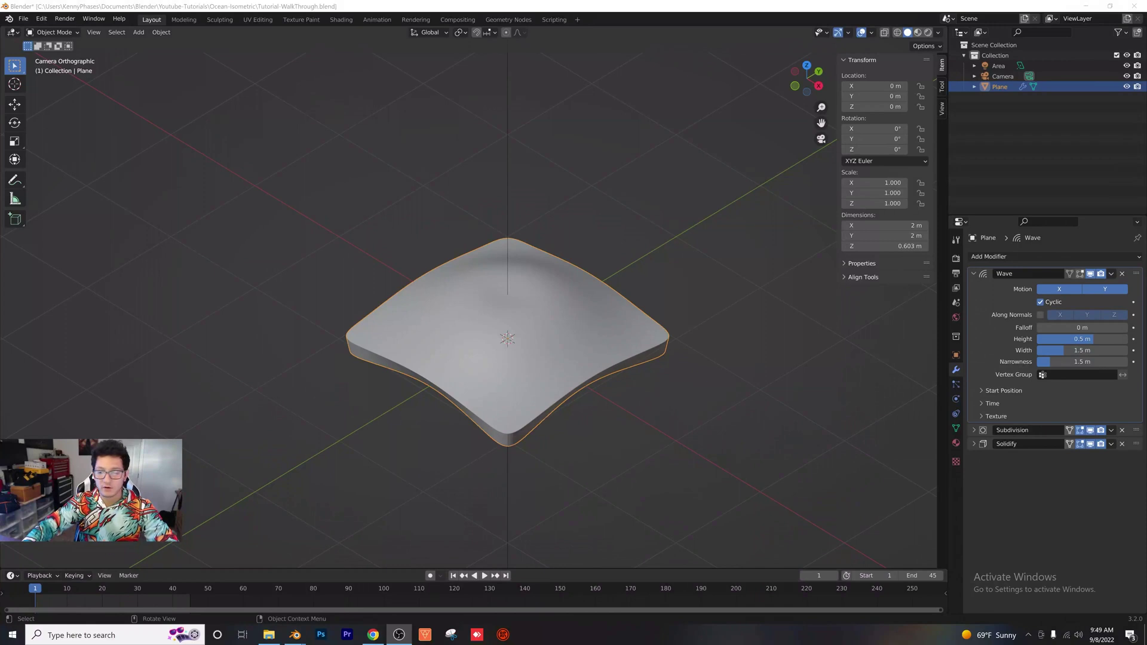
# - Play the animation from the start of the timeline to preview the plane's wave motion
pyautogui.click(37, 592)
pyautogui.press('space')
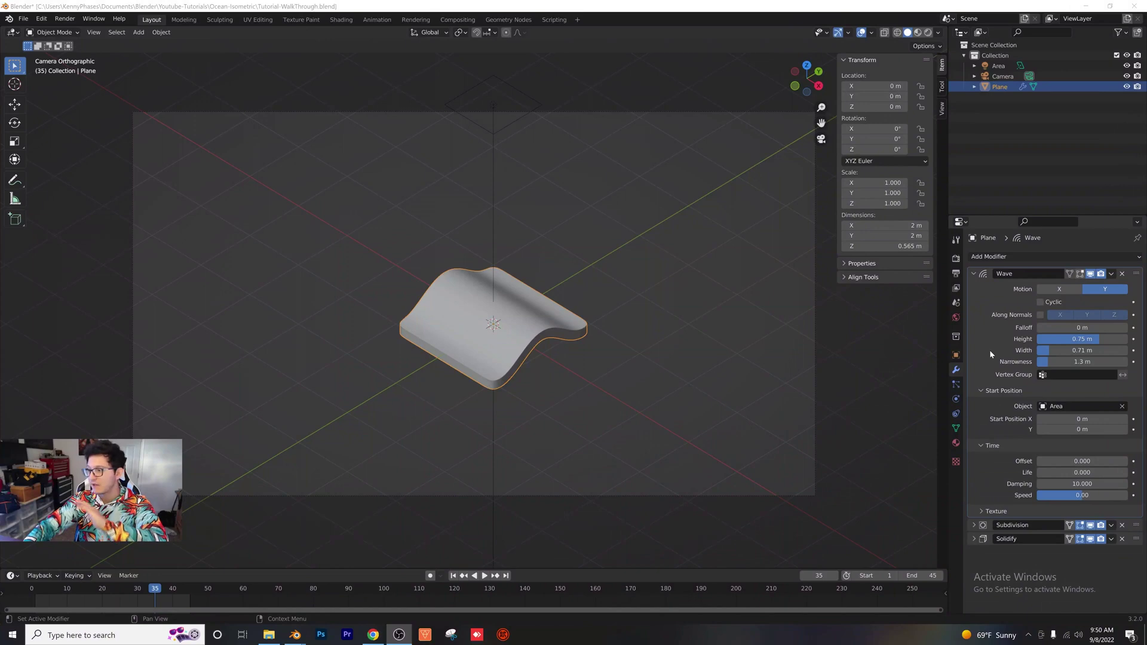
# - Reassign the area light as the start position object of the plane's Wave modifier
pyautogui.click(1122, 407)
pyautogui.click(1122, 407)
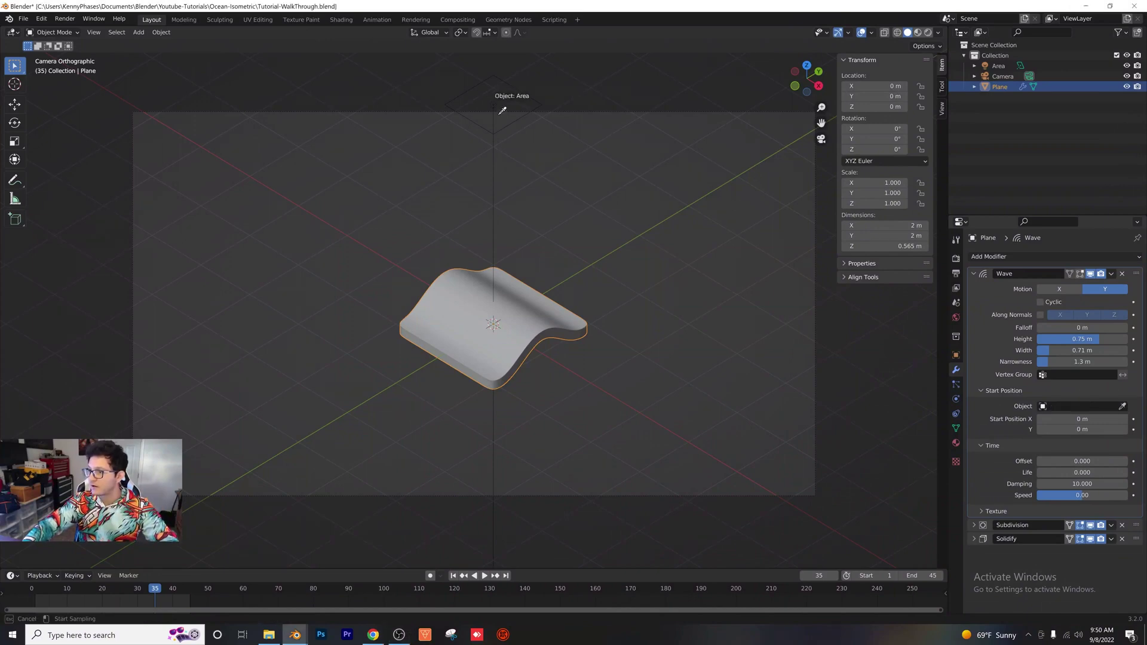
pyautogui.click(500, 130)
# - Try moving the area light to test its influence on the plane's wave, and undo the move
pyautogui.click(495, 118)
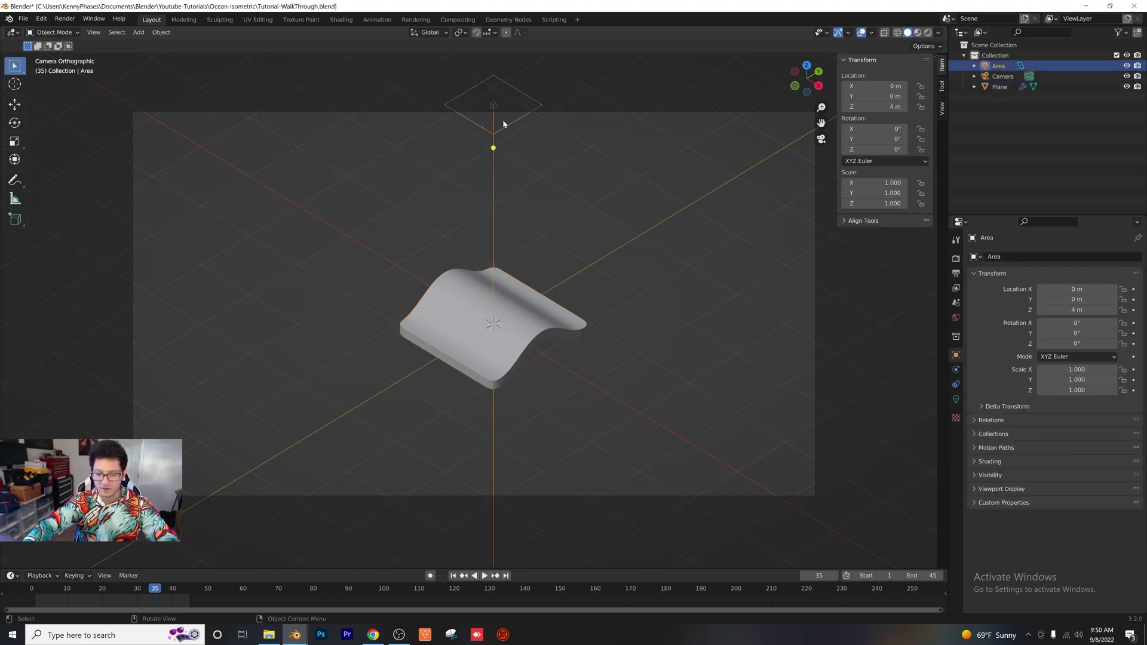
pyautogui.press('g')
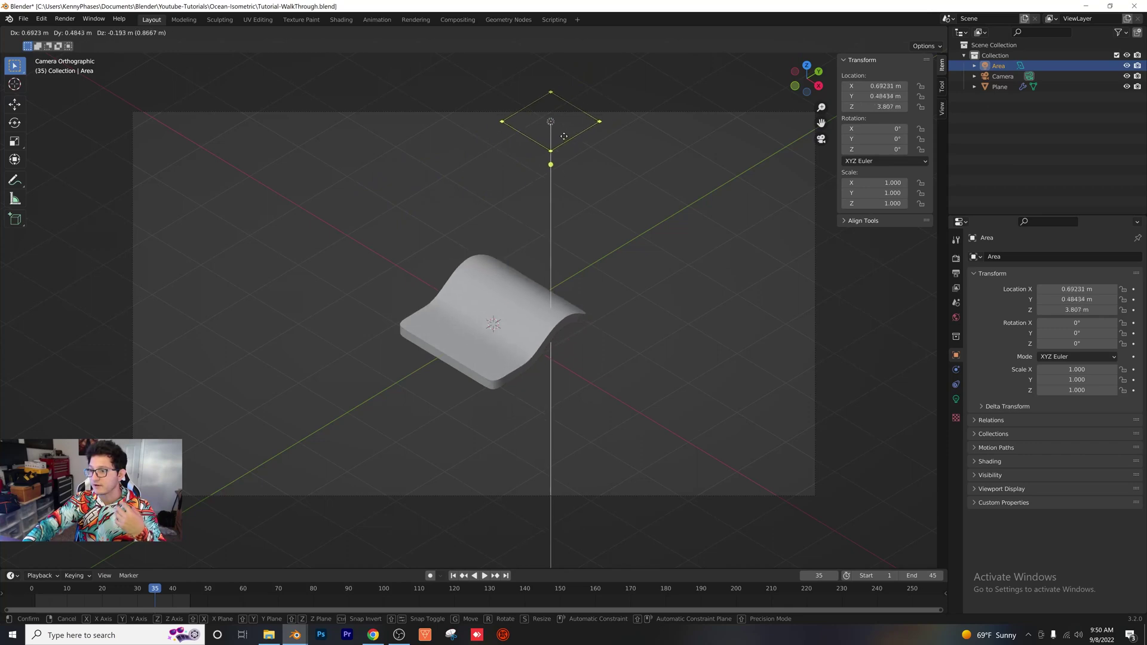
pyautogui.click(479, 163)
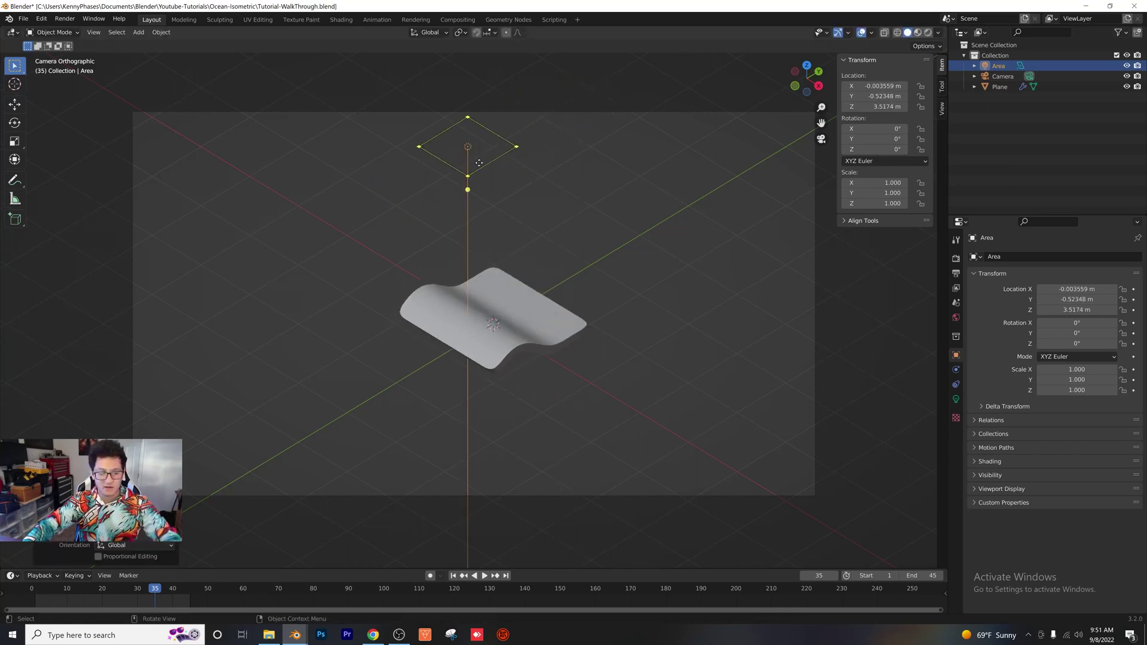
pyautogui.hotkey('ctrl', 'z')
# - Clear the start position object from the plane's Wave modifier and save the file
pyautogui.click(527, 323)
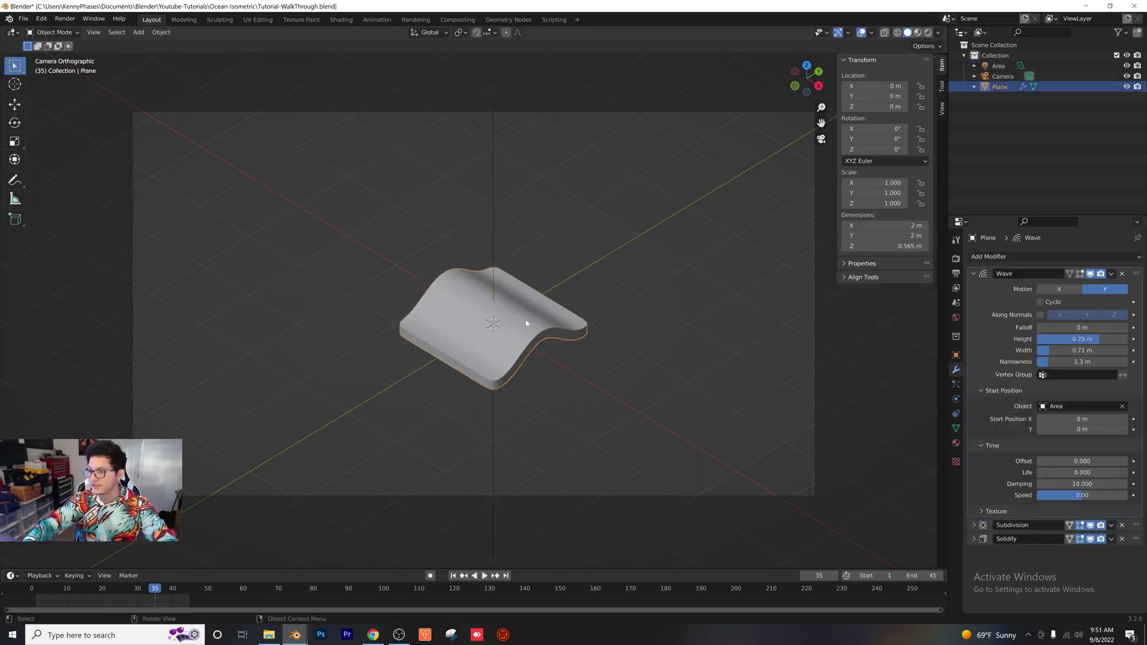
pyautogui.click(1122, 406)
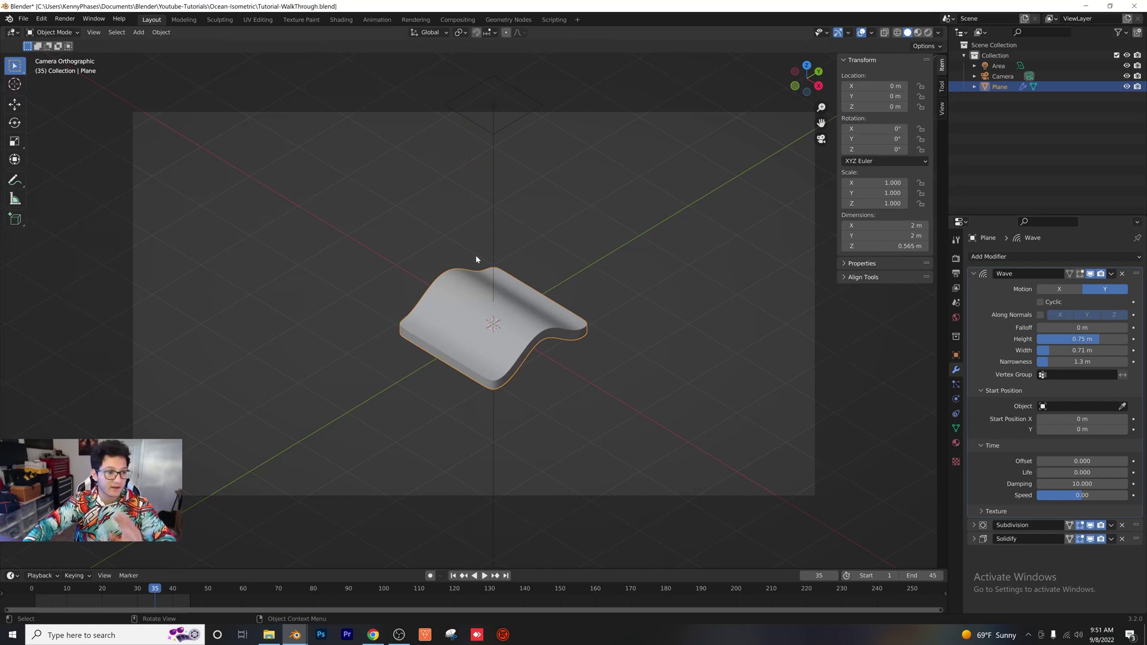
pyautogui.hotkey('ctrl', 's')
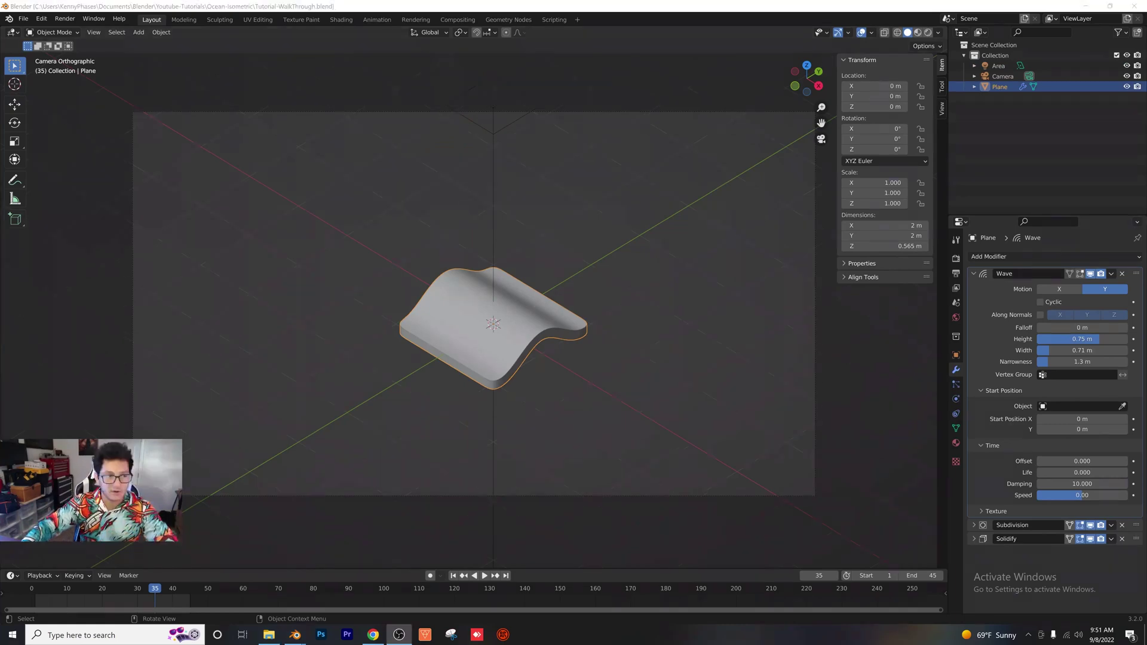
# - Duplicate the wave plane about 0.45 m straight down along Z and remove the Wave modifier from the copy
pyautogui.click(601, 294)
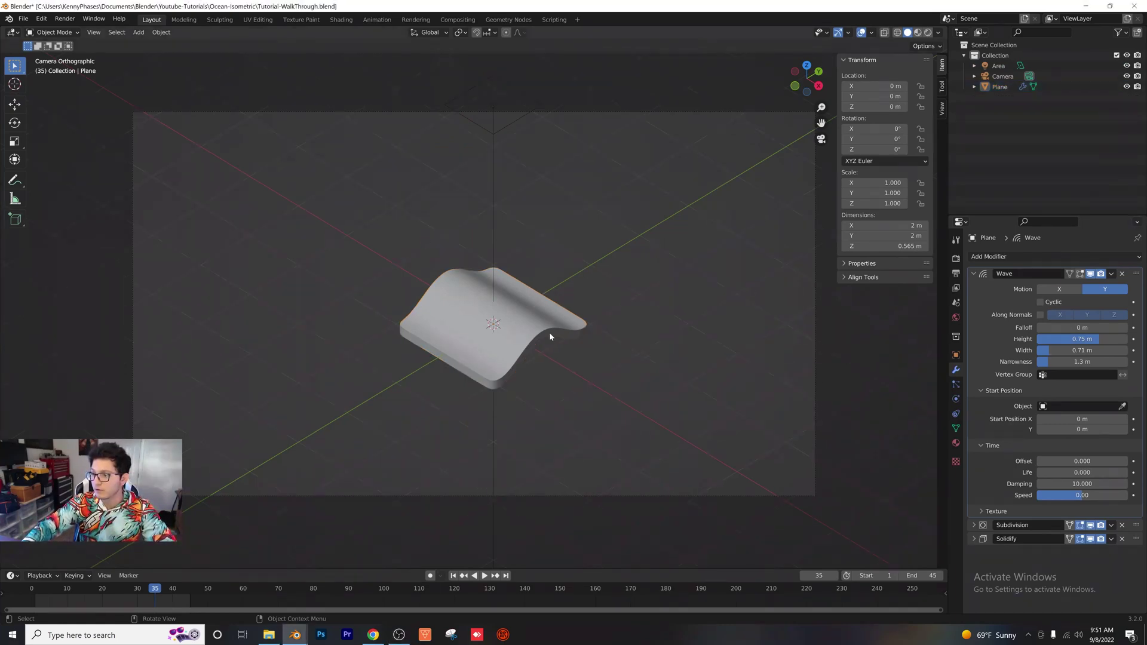
pyautogui.click(519, 332)
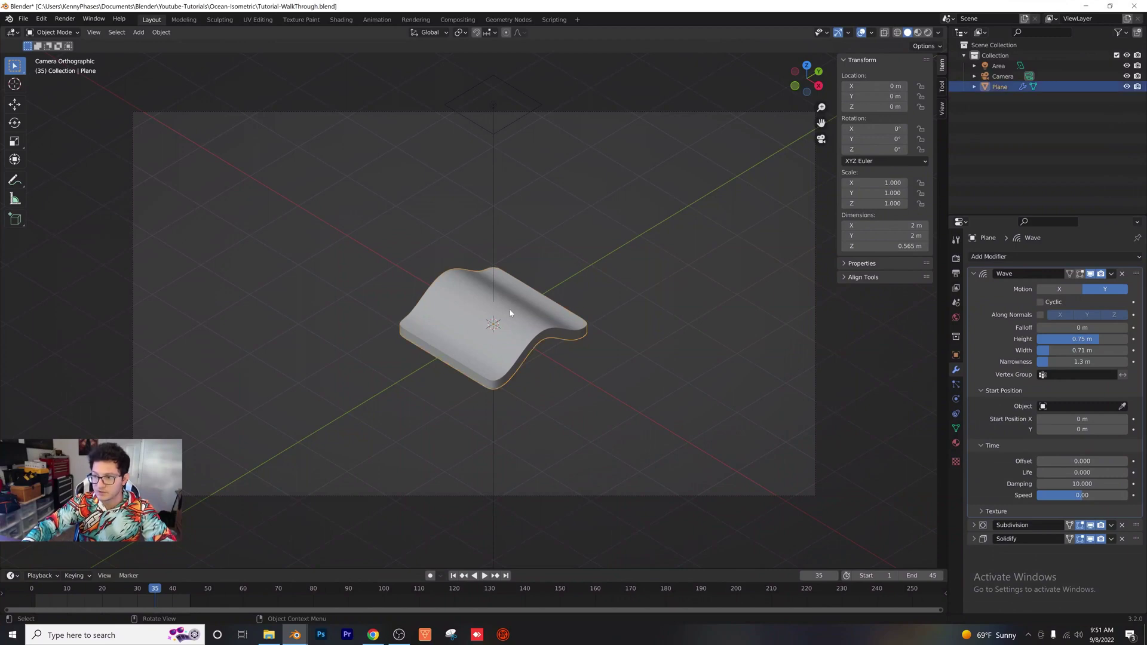
pyautogui.hotkey('shift', 'd')
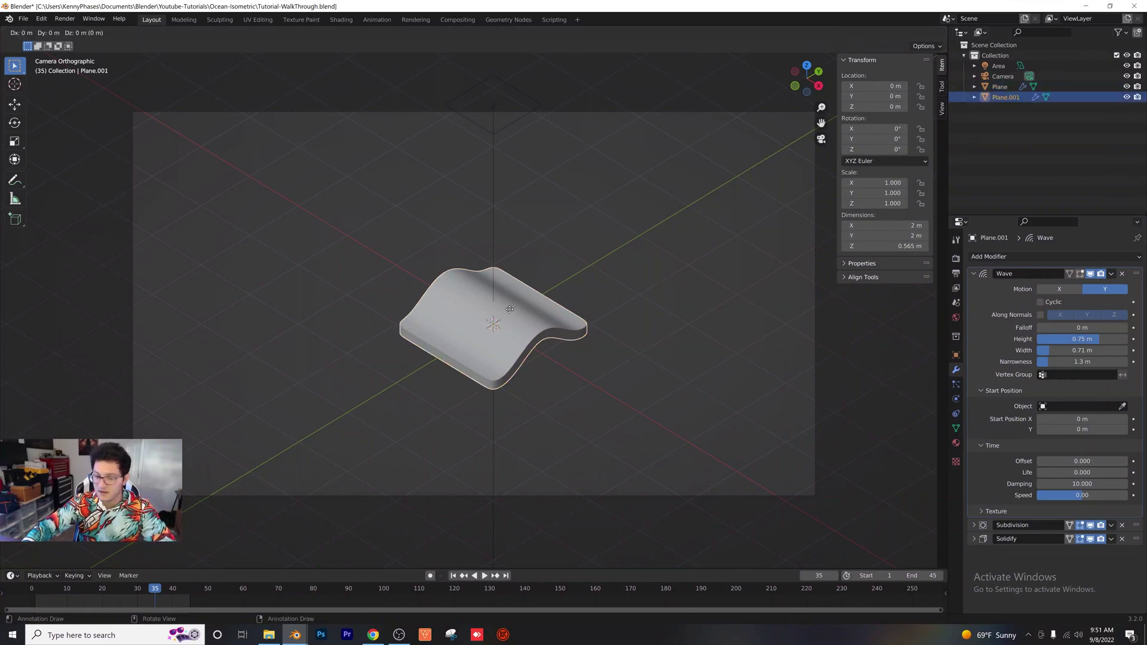
pyautogui.press('z')
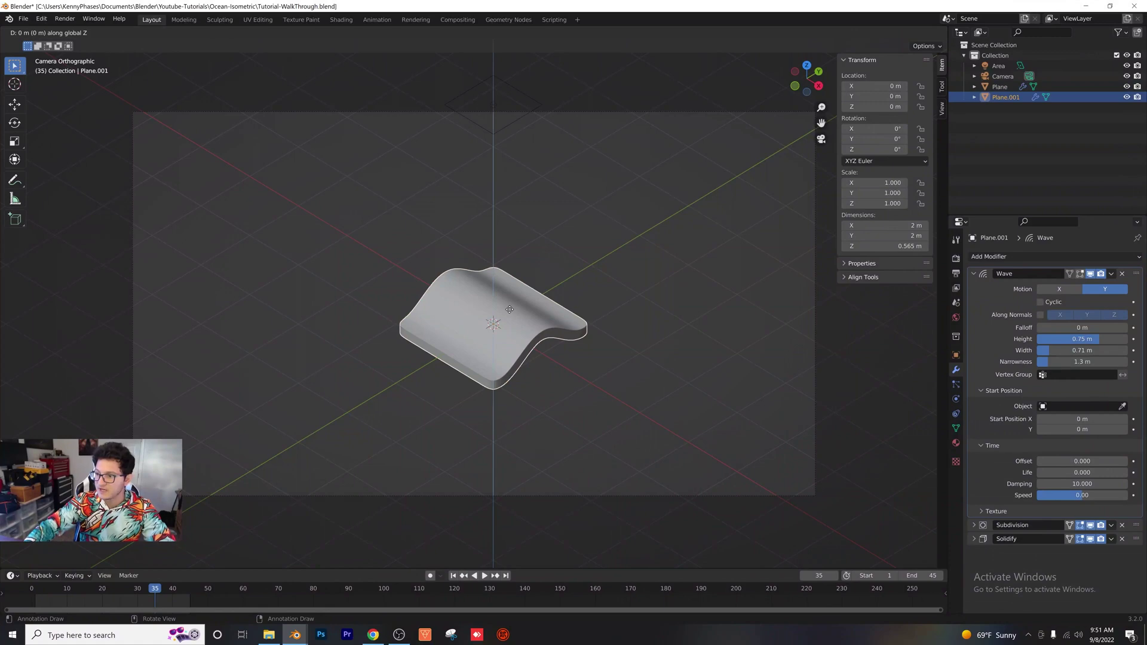
pyautogui.click(531, 349)
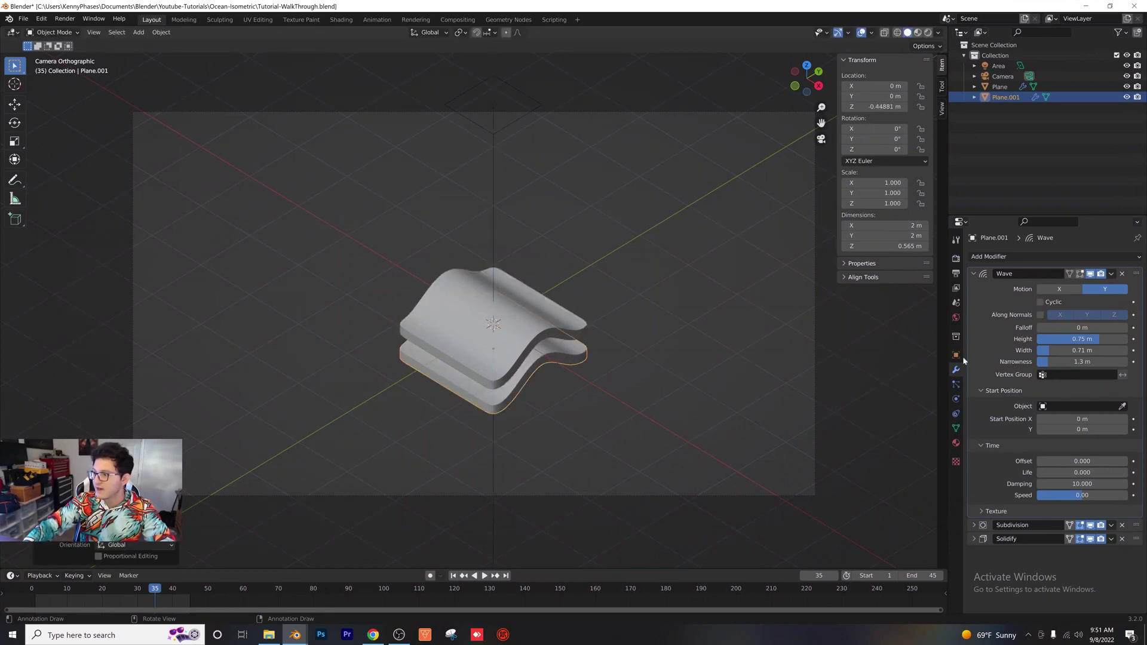
pyautogui.click(1122, 274)
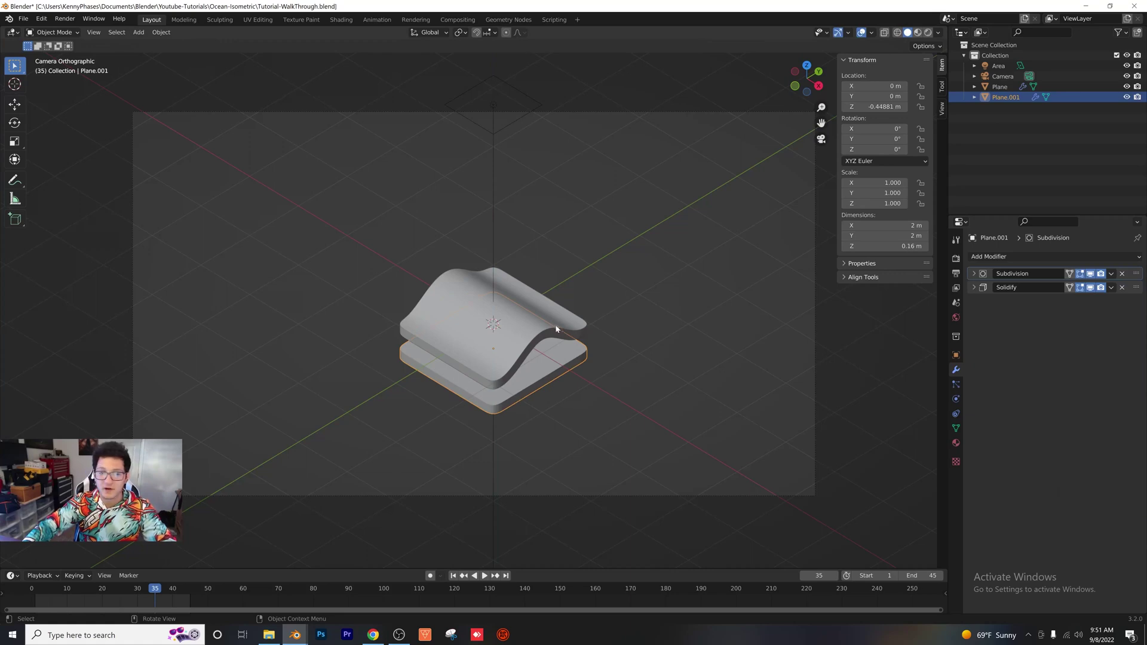
# - Add a Bevel modifier with 10 segments to the lower flat plane and collapse its settings
pyautogui.click(716, 389)
pyautogui.click(565, 371)
pyautogui.click(1016, 256)
pyautogui.click(927, 294)
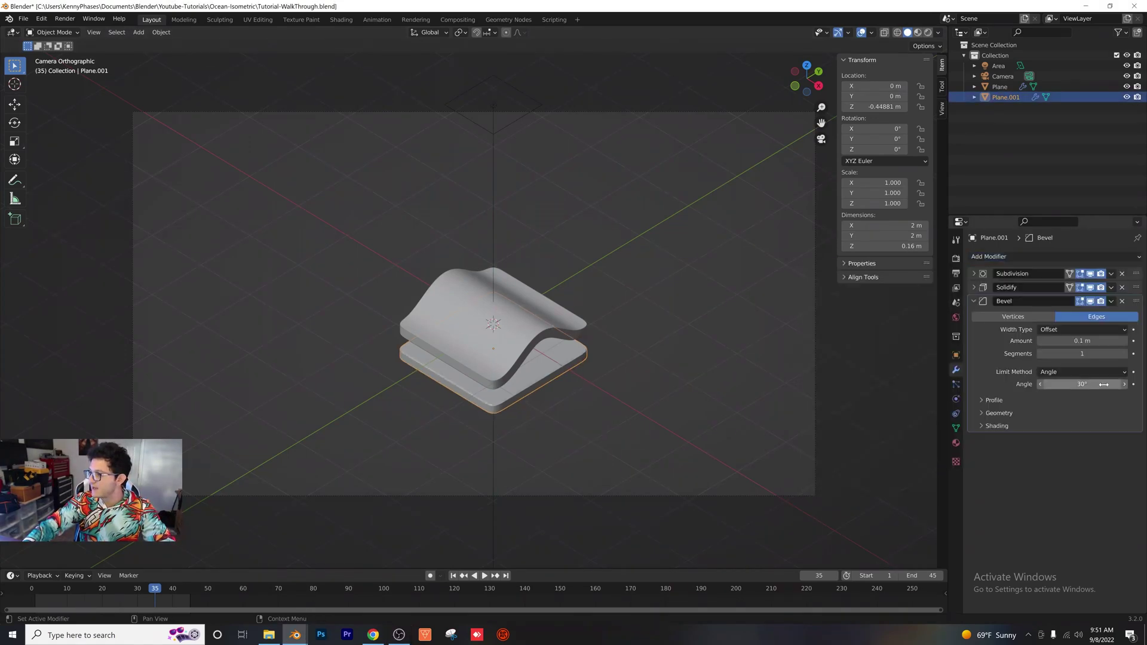
pyautogui.press('Return')
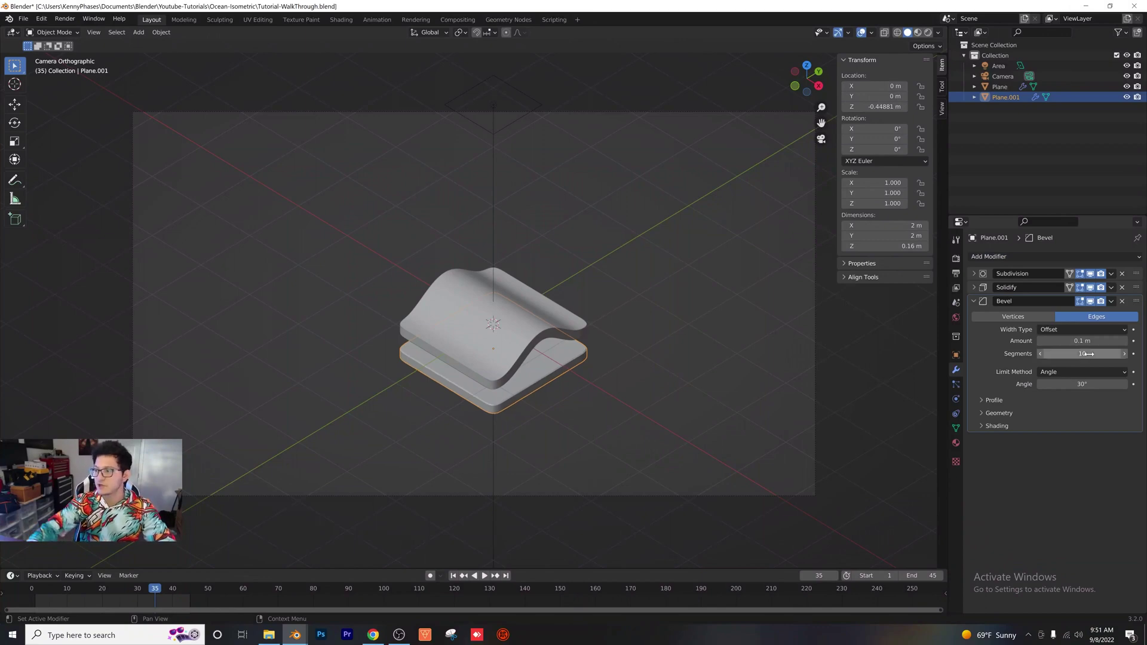
pyautogui.click(974, 301)
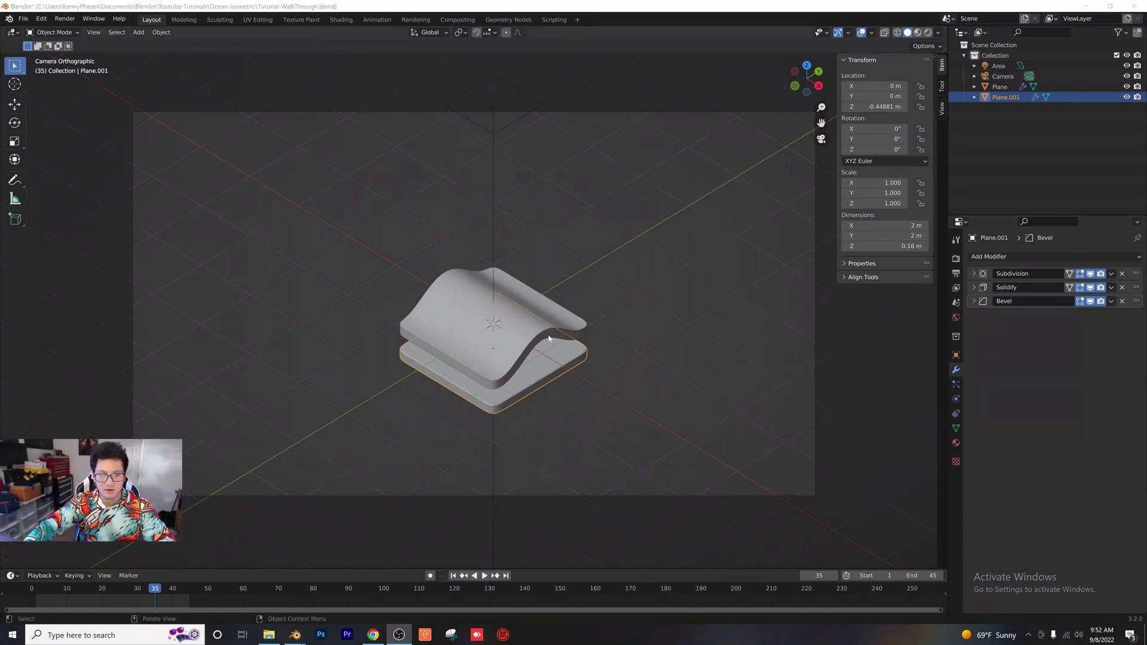
# - Add an Array modifier with a count of 10 to the lower flat plane
pyautogui.click(1003, 256)
pyautogui.click(920, 289)
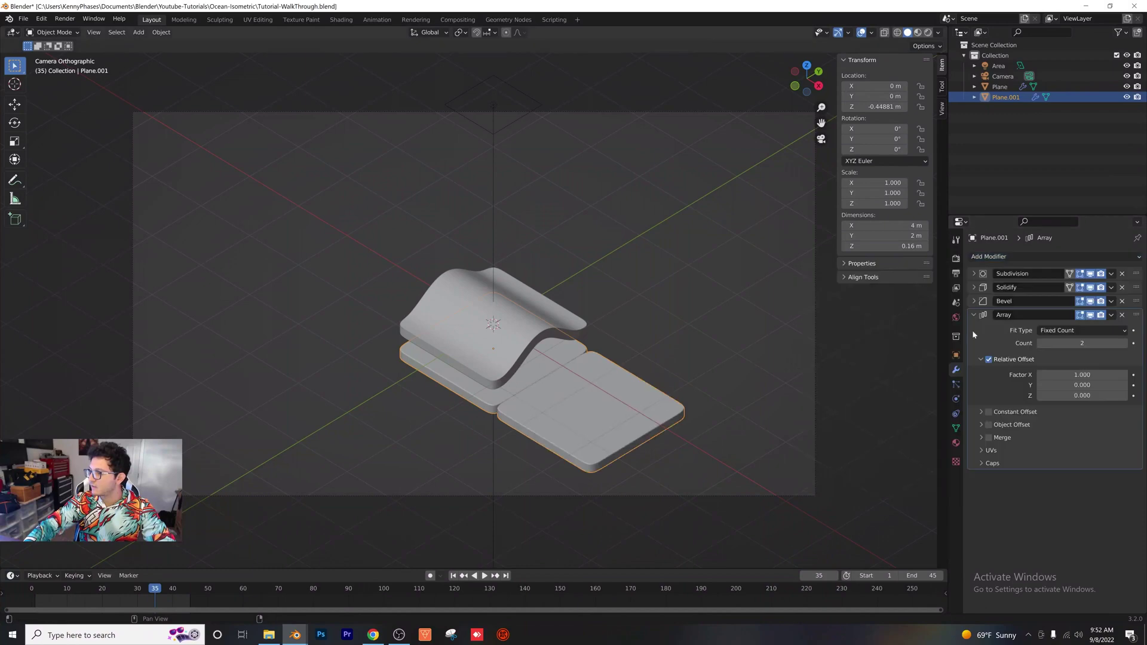
pyautogui.doubleClick(1075, 374)
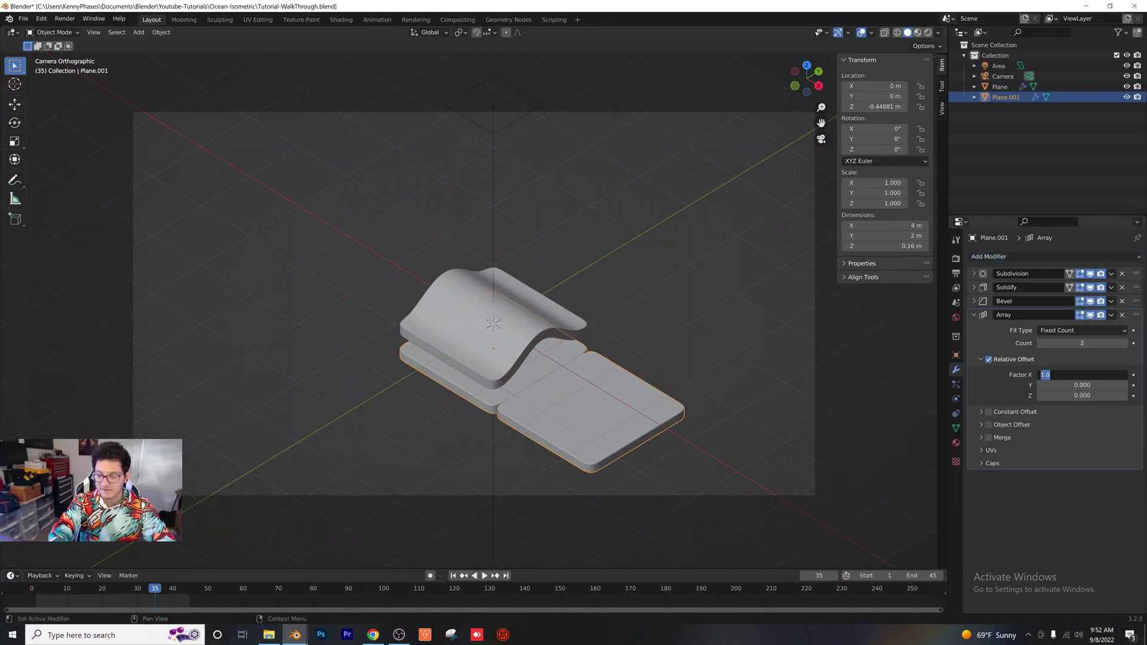
pyautogui.hotkey('shift', 'Tab')
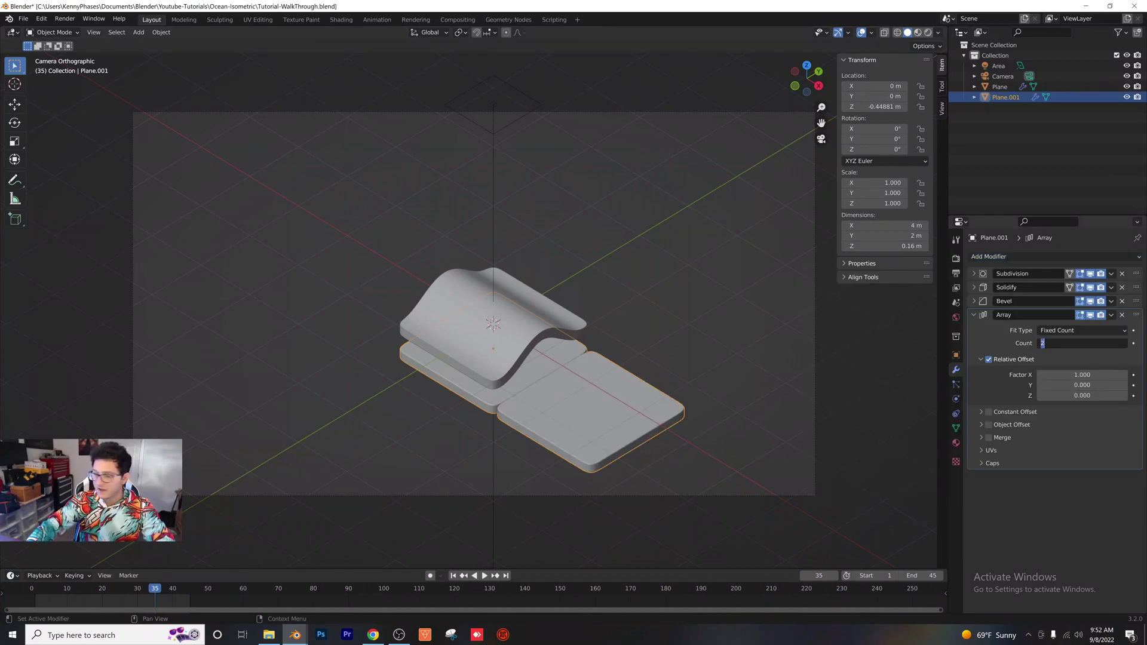
pyautogui.write('10')
pyautogui.press('Return')
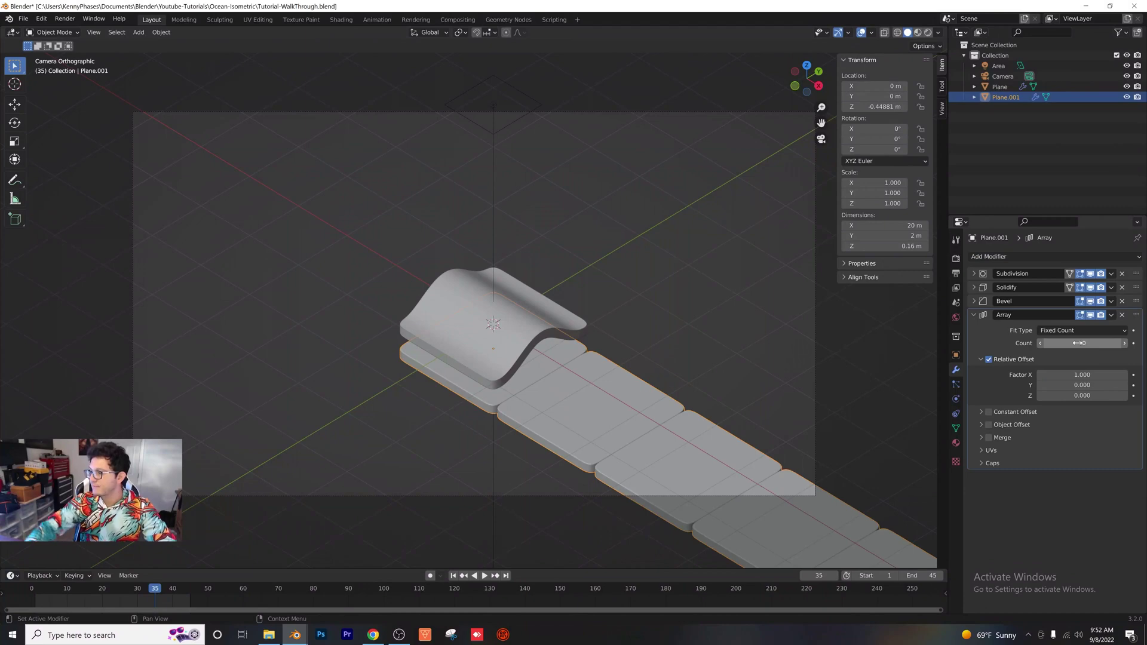
# - Duplicate the Array modifier and set the copy's relative offset to 0 in X and 1 in Y
pyautogui.click(1111, 315)
pyautogui.click(1069, 337)
pyautogui.doubleClick(1081, 518)
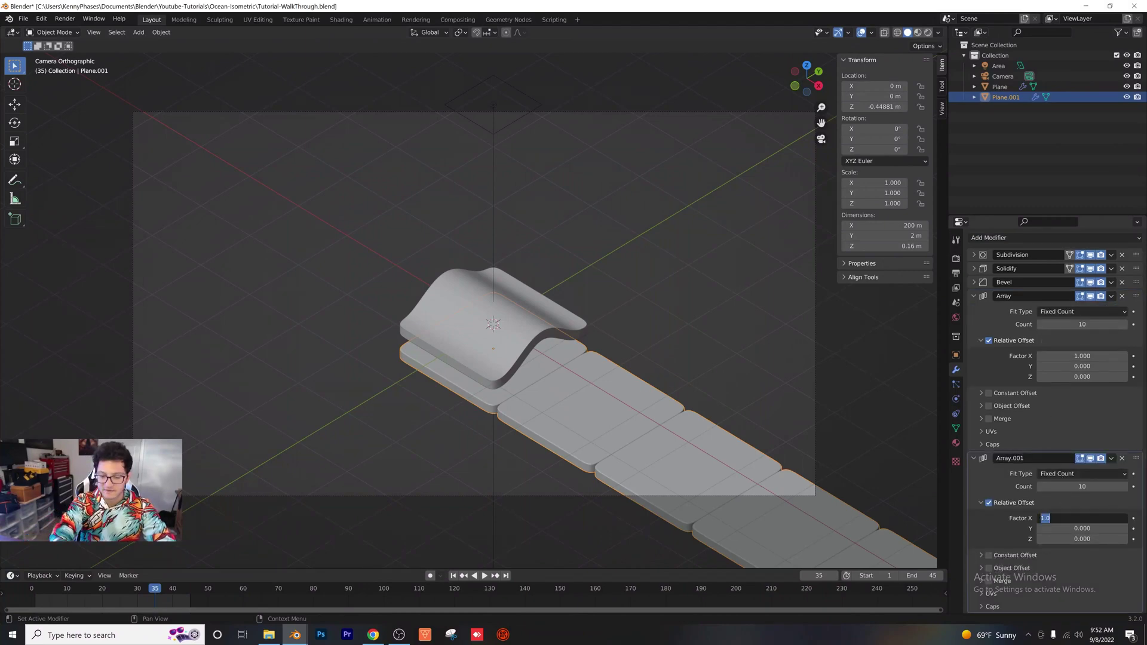
pyautogui.press('Tab')
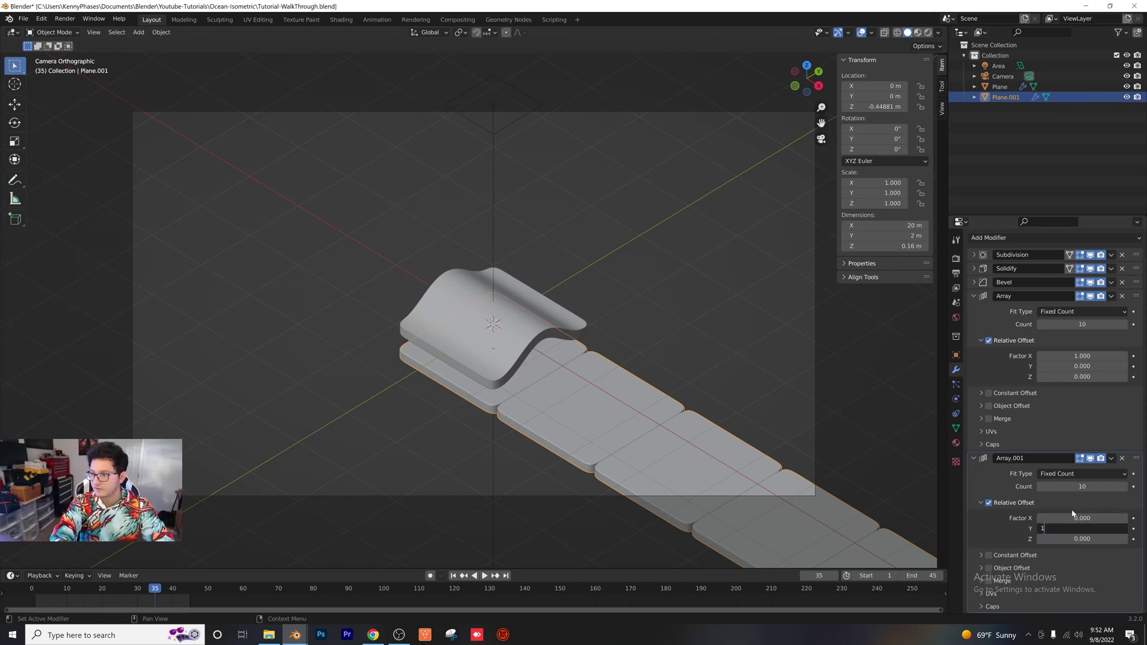
pyautogui.write('1')
pyautogui.press('Return')
pyautogui.scroll(-3, 529, 353)
pyautogui.scroll(1, 533, 355)
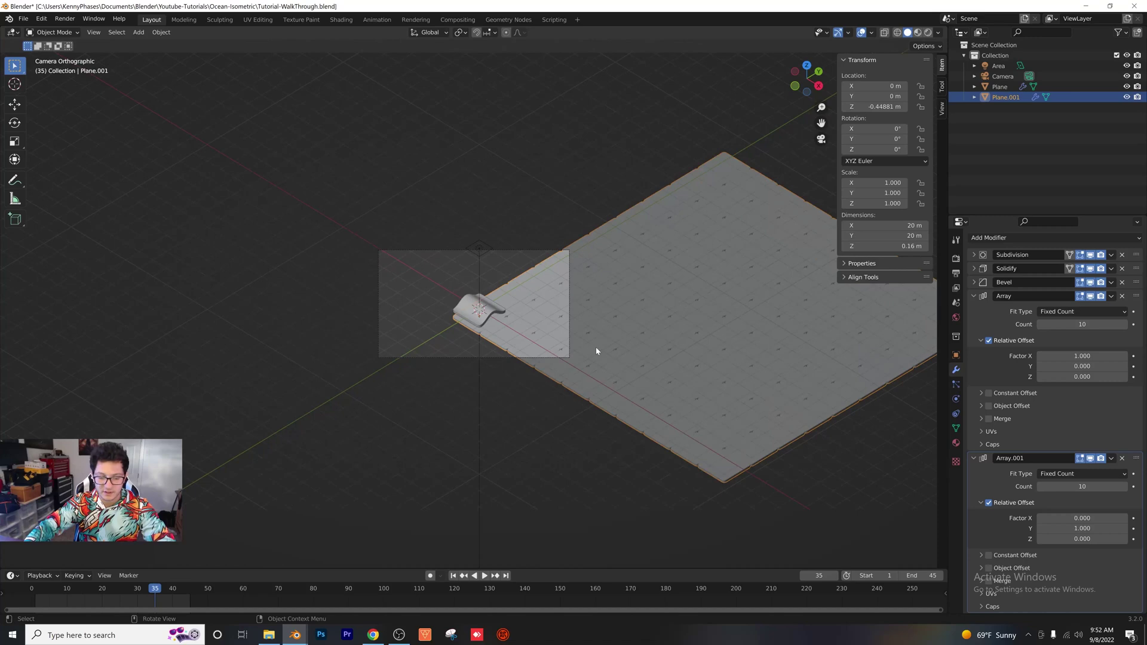
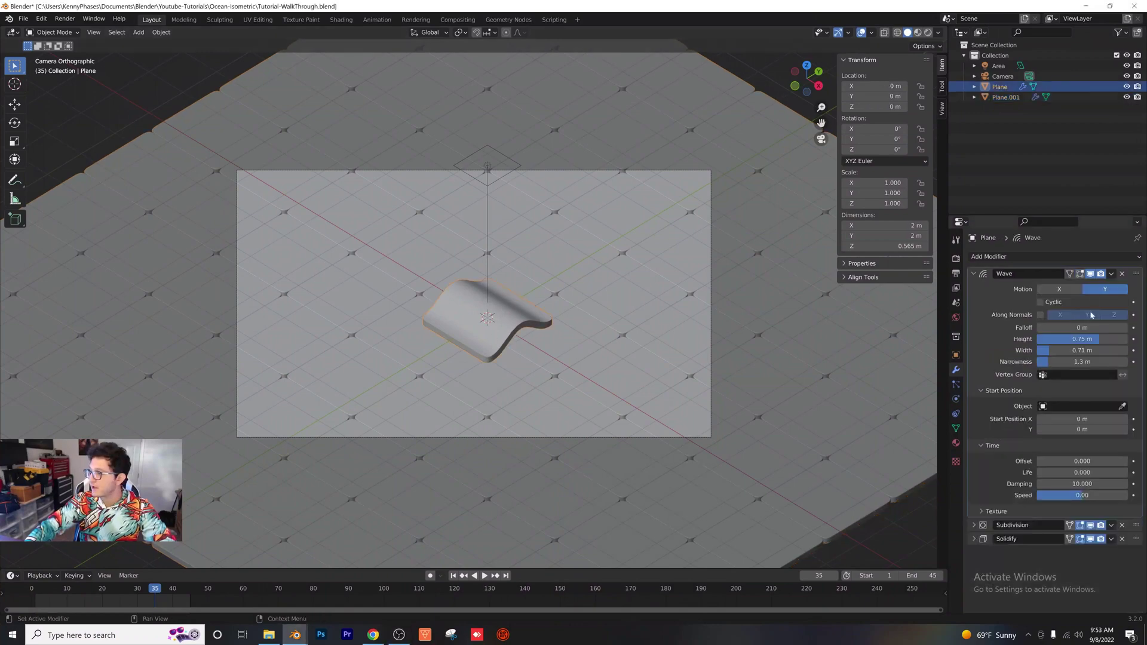
# - Restrict the Wave modifier's motion to X only and move the wave plane to X 1 m, Y 1 m over a floor tile
pyautogui.click(1069, 290)
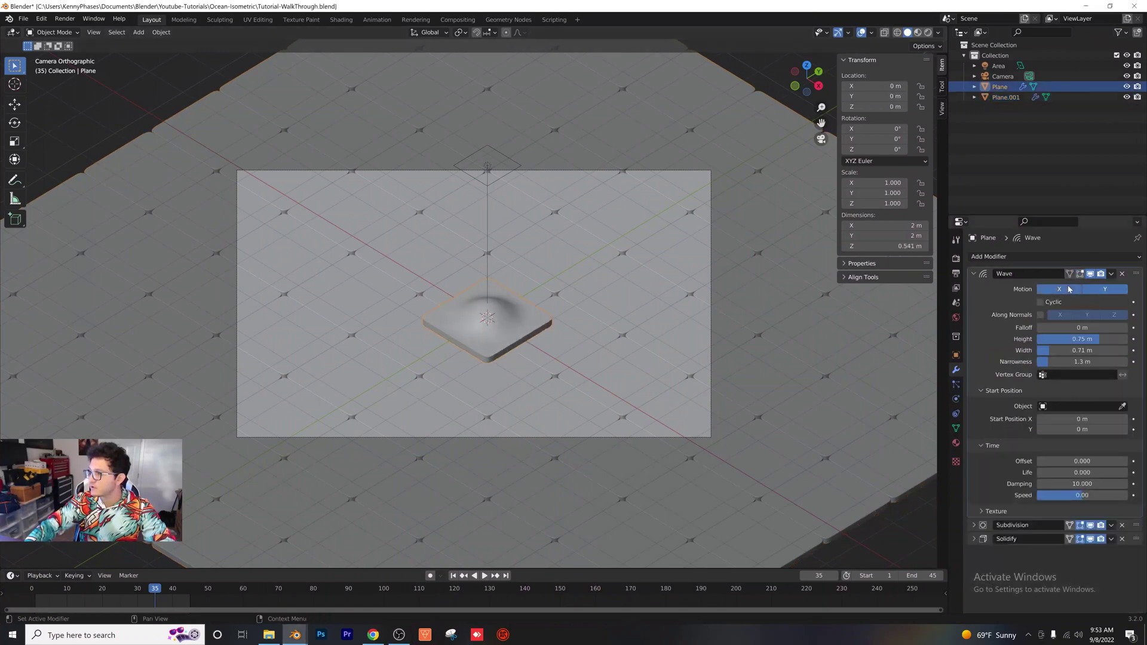
pyautogui.click(1106, 290)
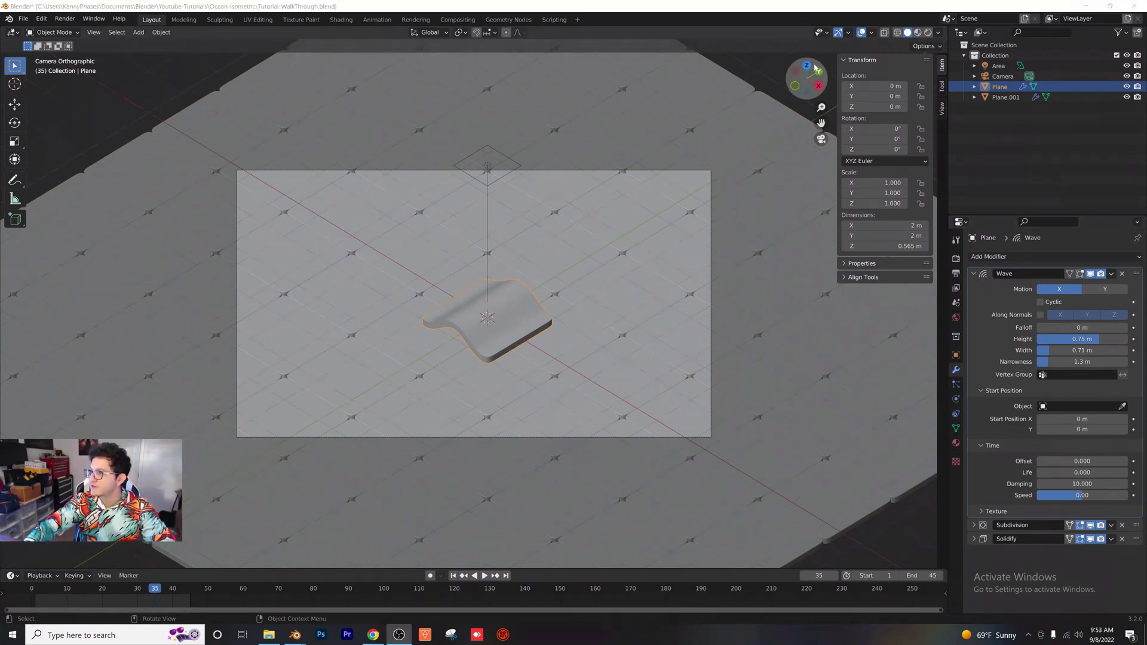
pyautogui.click(808, 65)
pyautogui.scroll(2, 496, 301)
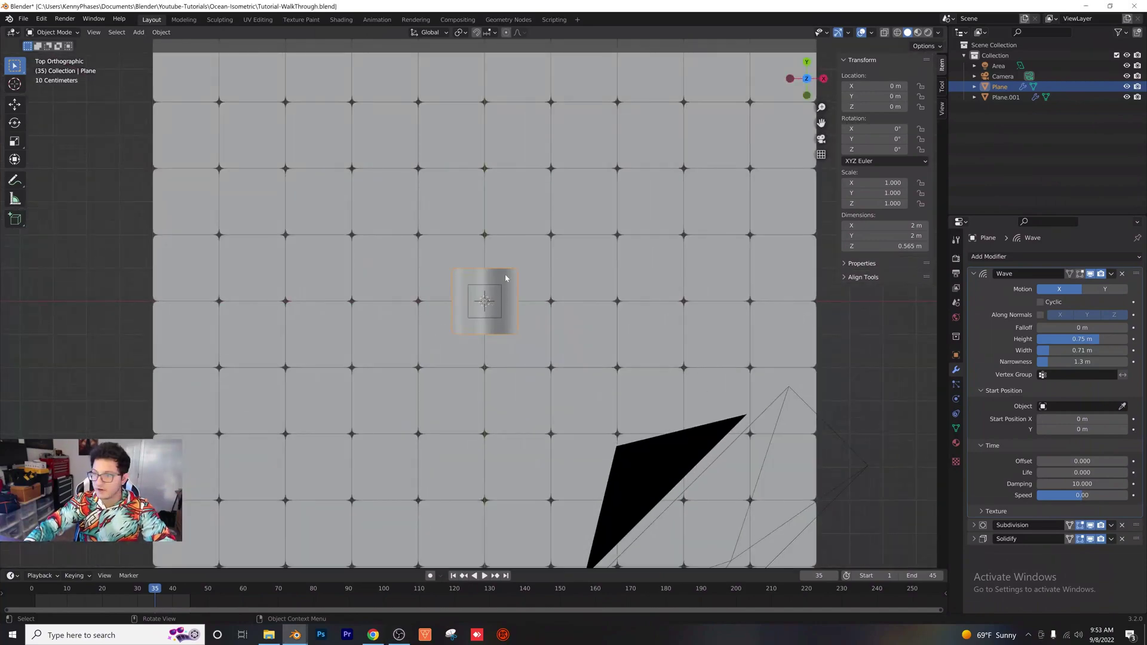
pyautogui.press('g')
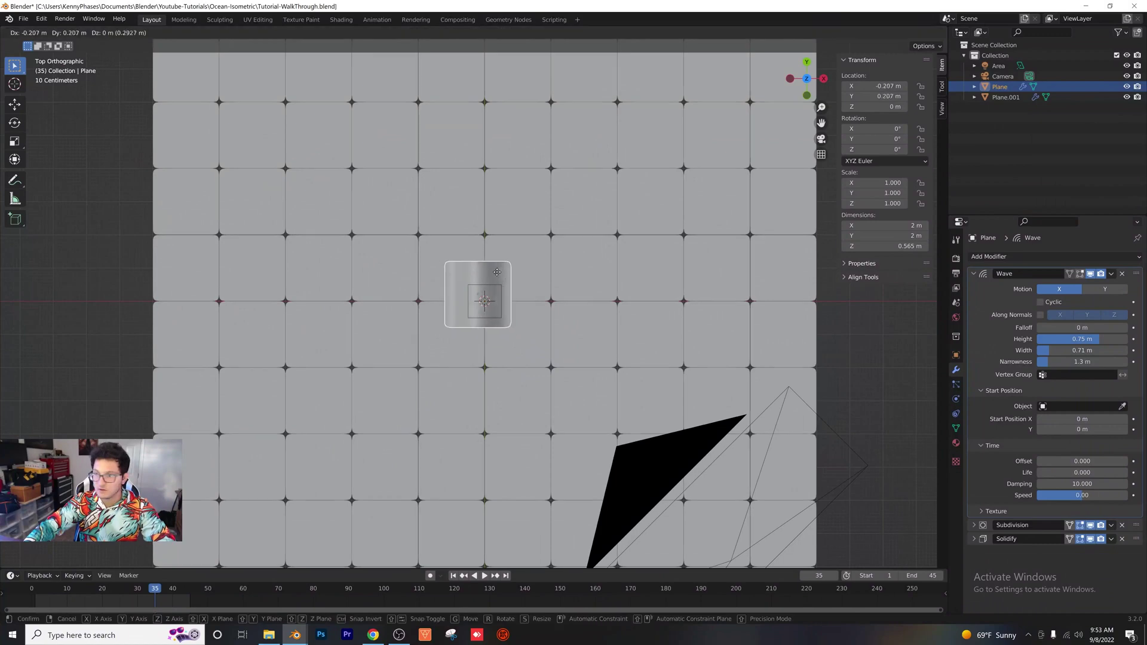
pyautogui.click(542, 252)
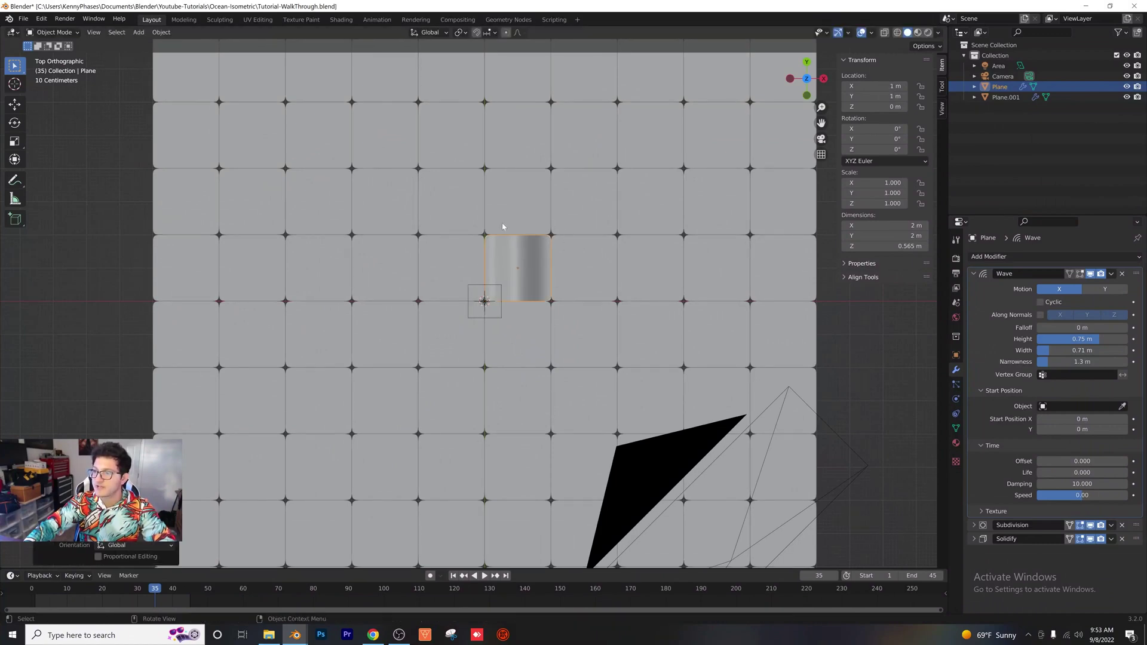
pyautogui.press('KP_0')
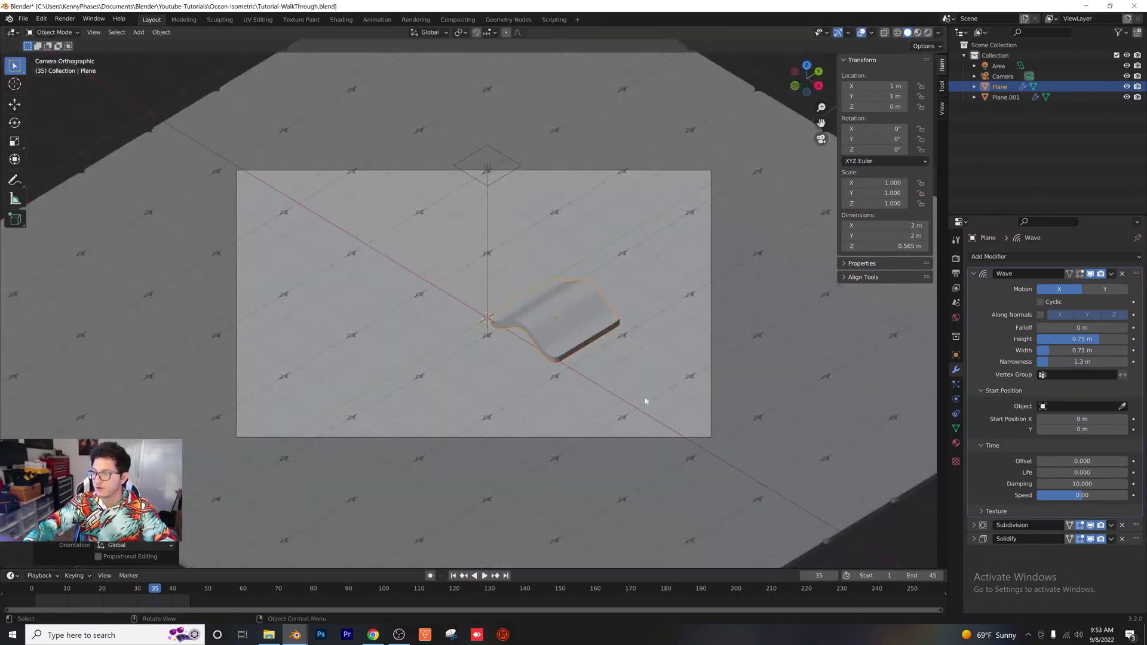
pyautogui.scroll(-4, 421, 301)
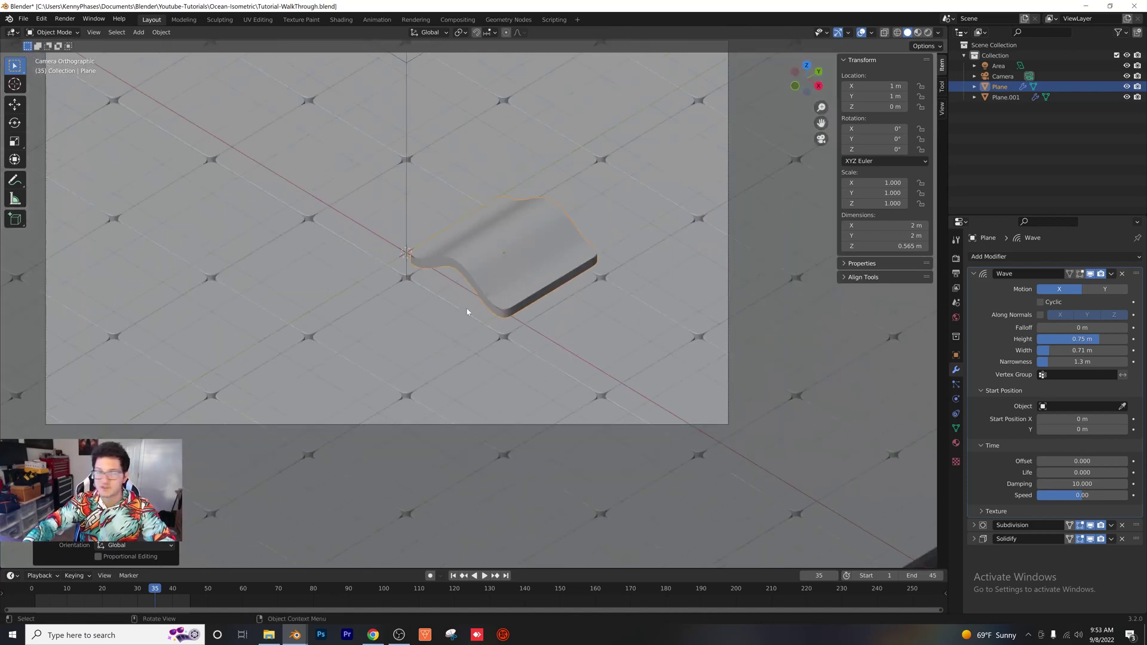
# - Raise the tile floor along Z to about -0.161 m so it touches the underside of the wave plane
pyautogui.click(795, 86)
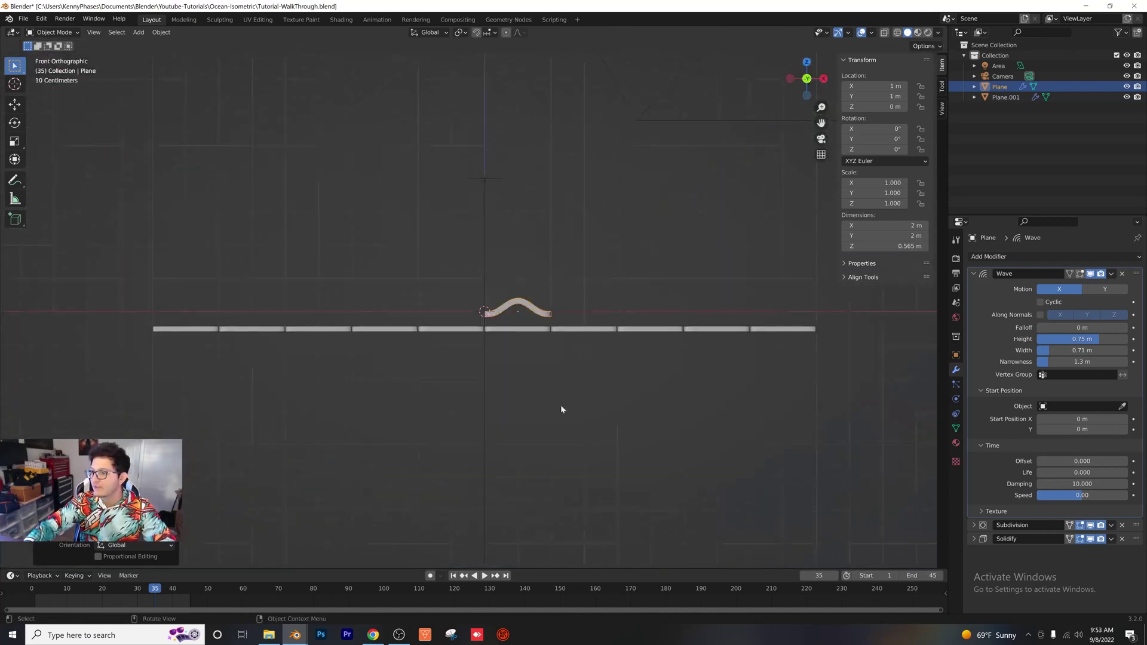
pyautogui.scroll(6, 560, 409)
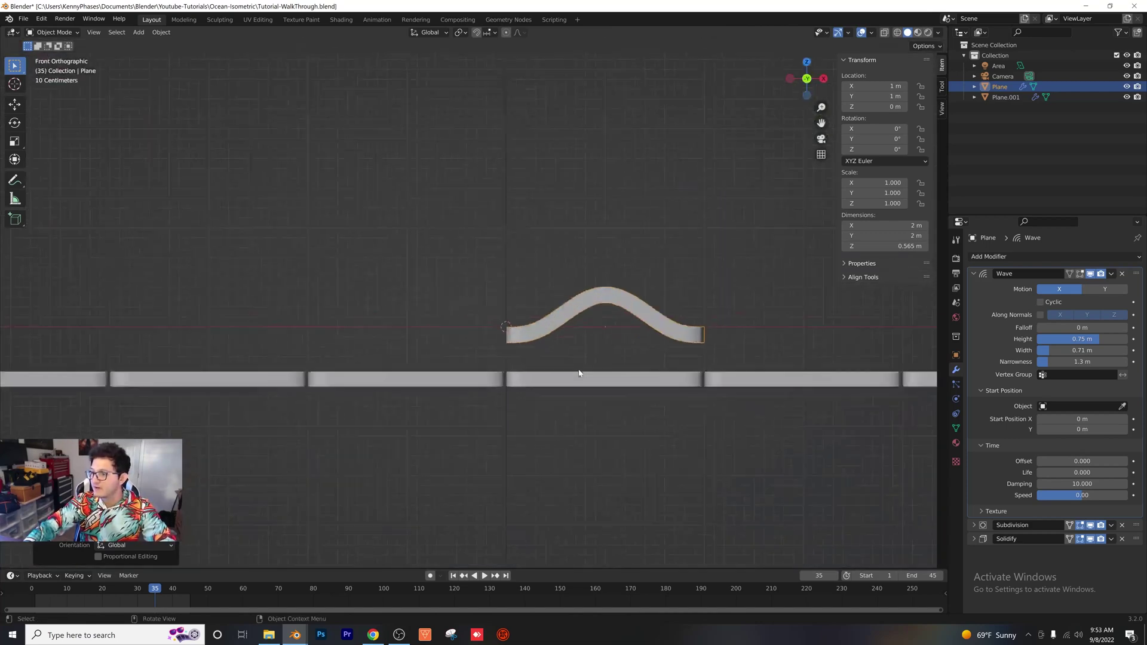
pyautogui.click(432, 313)
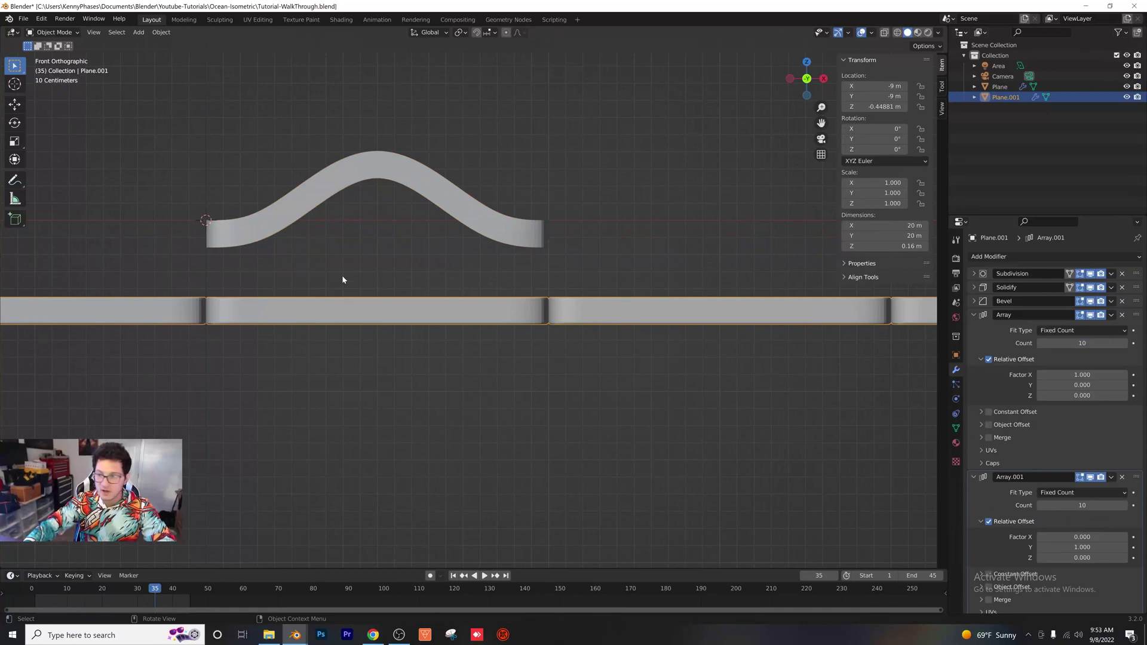
pyautogui.press('g')
pyautogui.press('z')
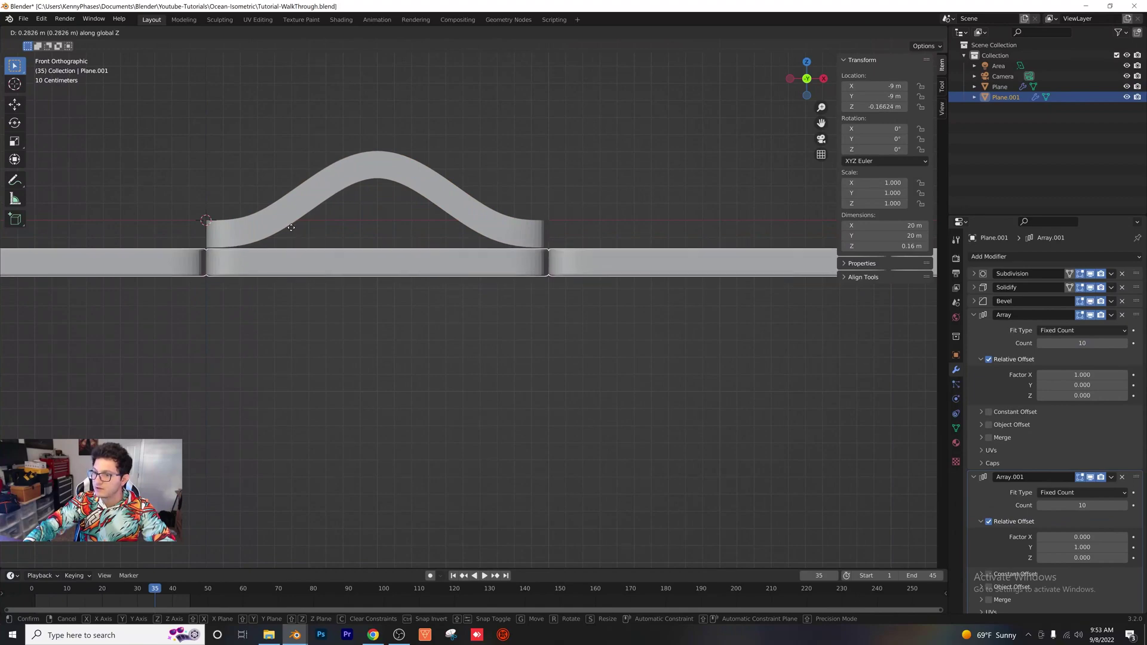
pyautogui.click(299, 230)
pyautogui.press('KP_0')
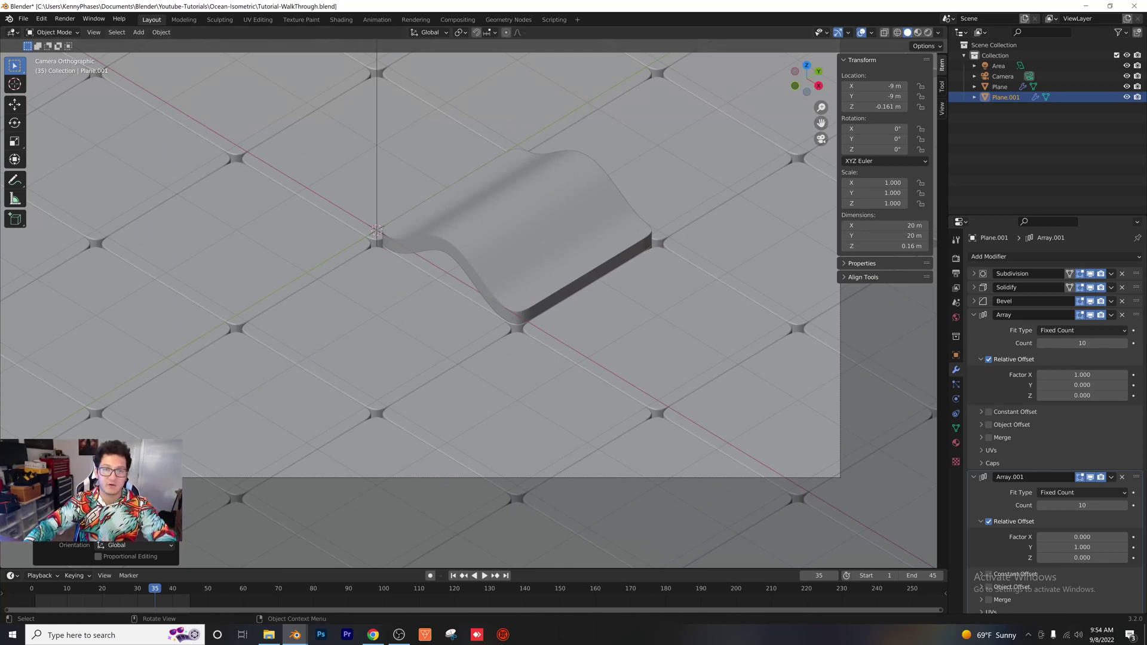
# - Display rendered shading and give the tile floor a new material with Metallic 1.000 and Roughness about 0.276
pyautogui.scroll(-3, 583, 325)
pyautogui.moveTo(558, 310)
pyautogui.mouseDown(button='middle')
pyautogui.moveTo(591, 340)
pyautogui.moveTo(569, 318)
pyautogui.mouseUp(button='middle')
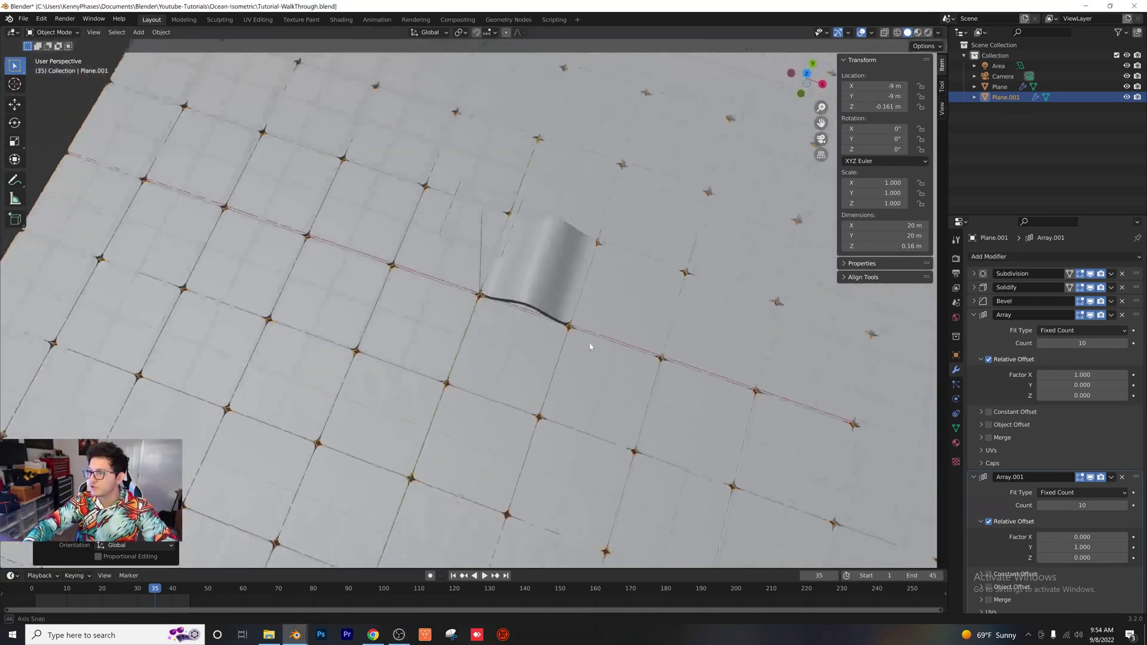
pyautogui.press('KP_0')
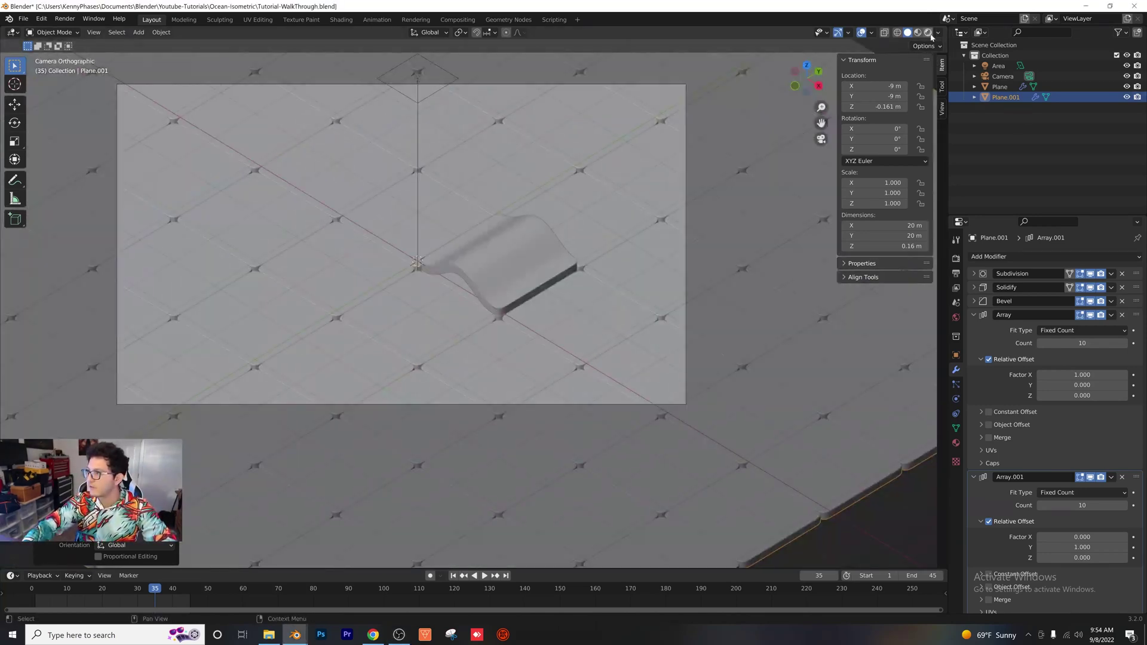
pyautogui.click(929, 34)
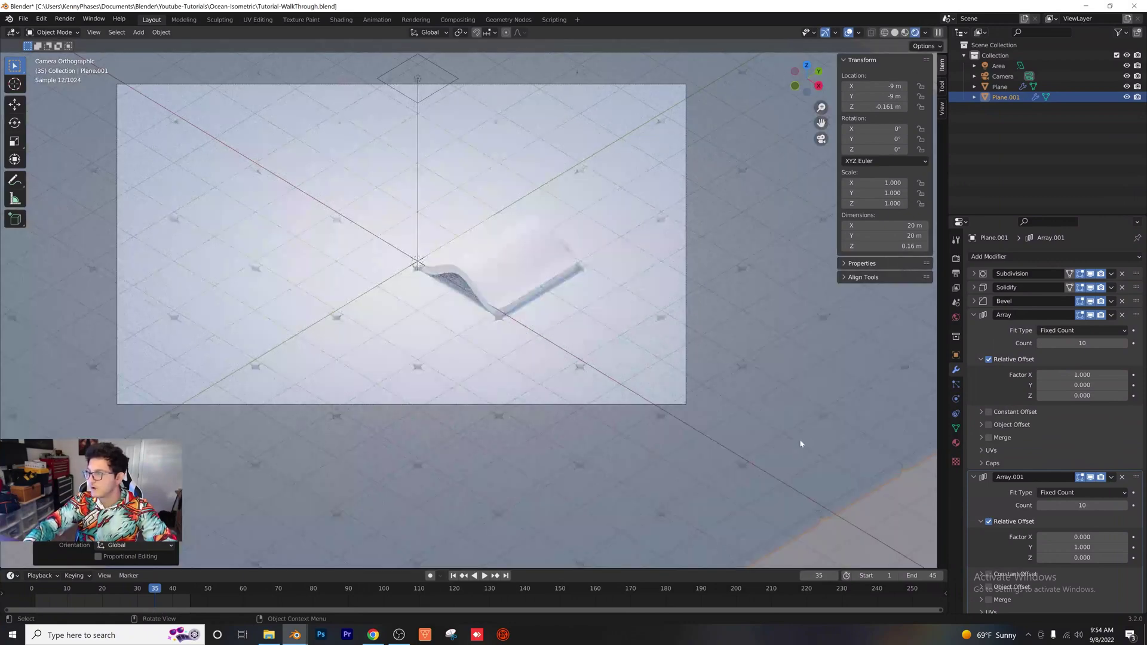
pyautogui.click(956, 448)
pyautogui.click(1084, 304)
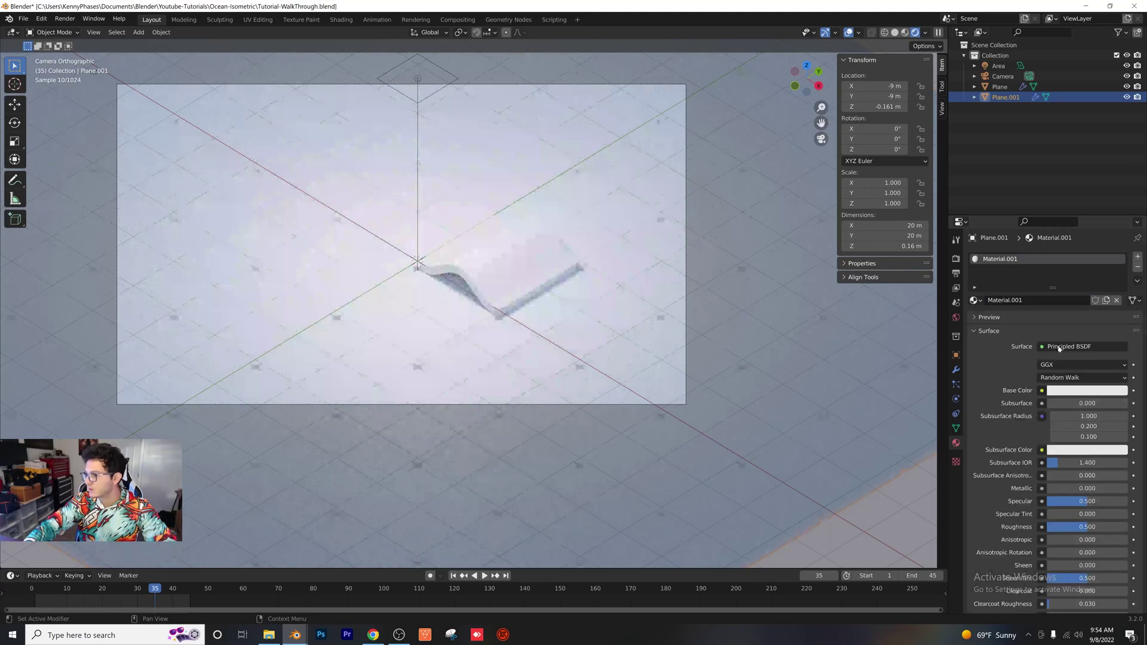
pyautogui.moveTo(1056, 490); pyautogui.dragTo(1091, 526)
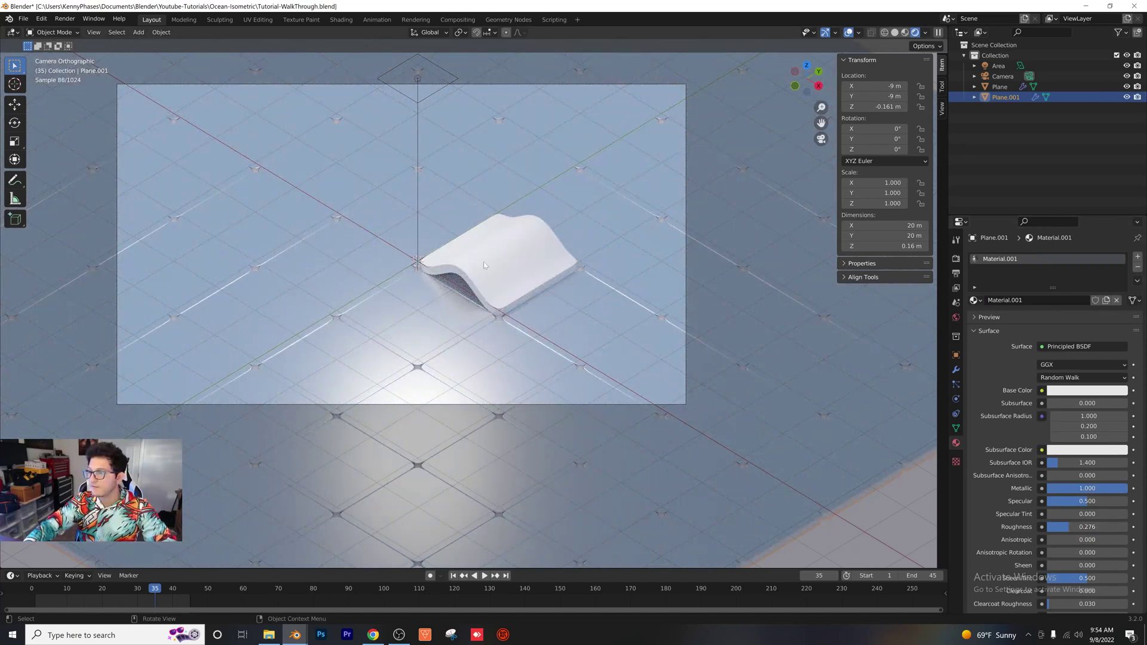
# - Give the wave plane a new material with a Glass BSDF surface and a light cyan color
pyautogui.click(493, 270)
pyautogui.click(1048, 301)
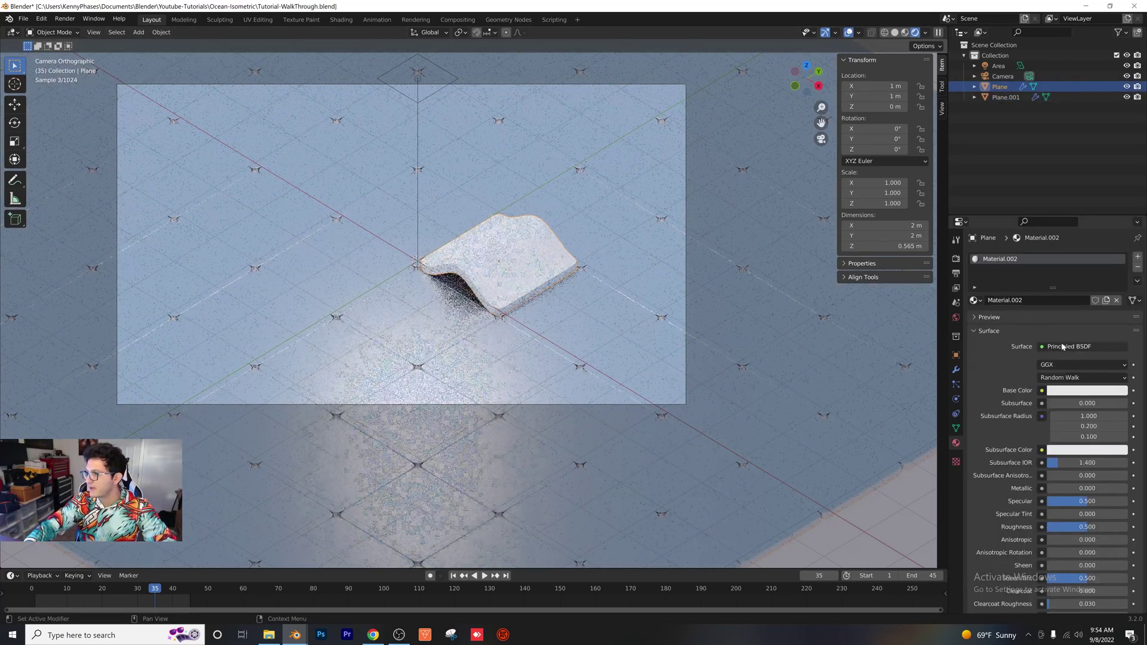
pyautogui.click(1083, 346)
pyautogui.click(1027, 429)
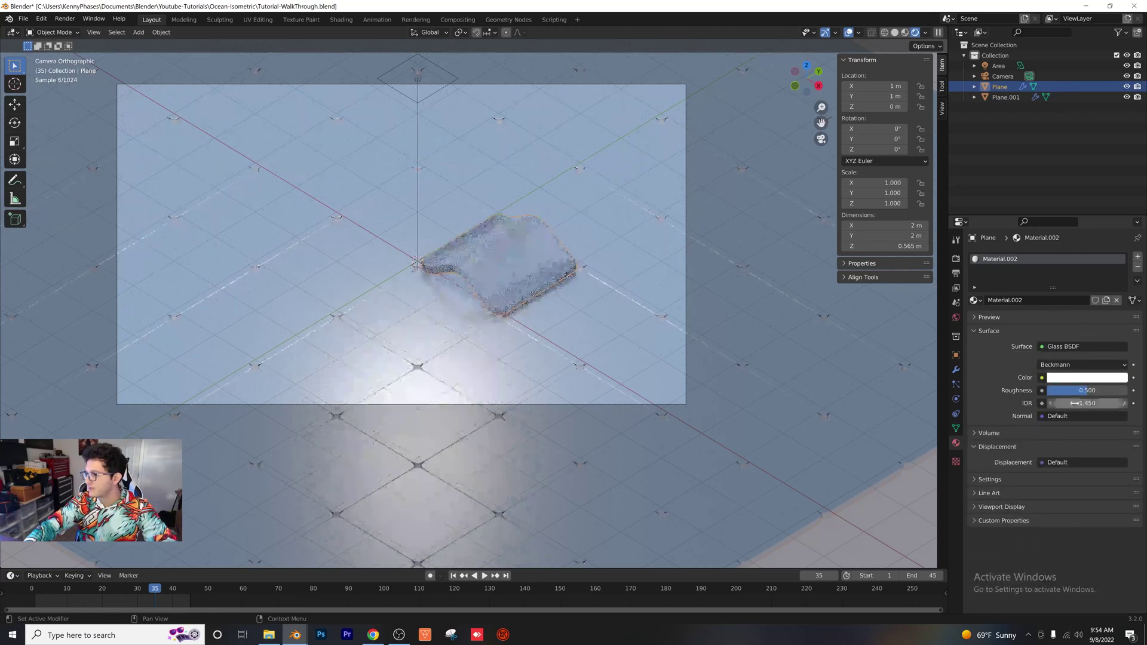
pyautogui.click(1075, 378)
pyautogui.moveTo(1086, 286); pyautogui.dragTo(1076, 250)
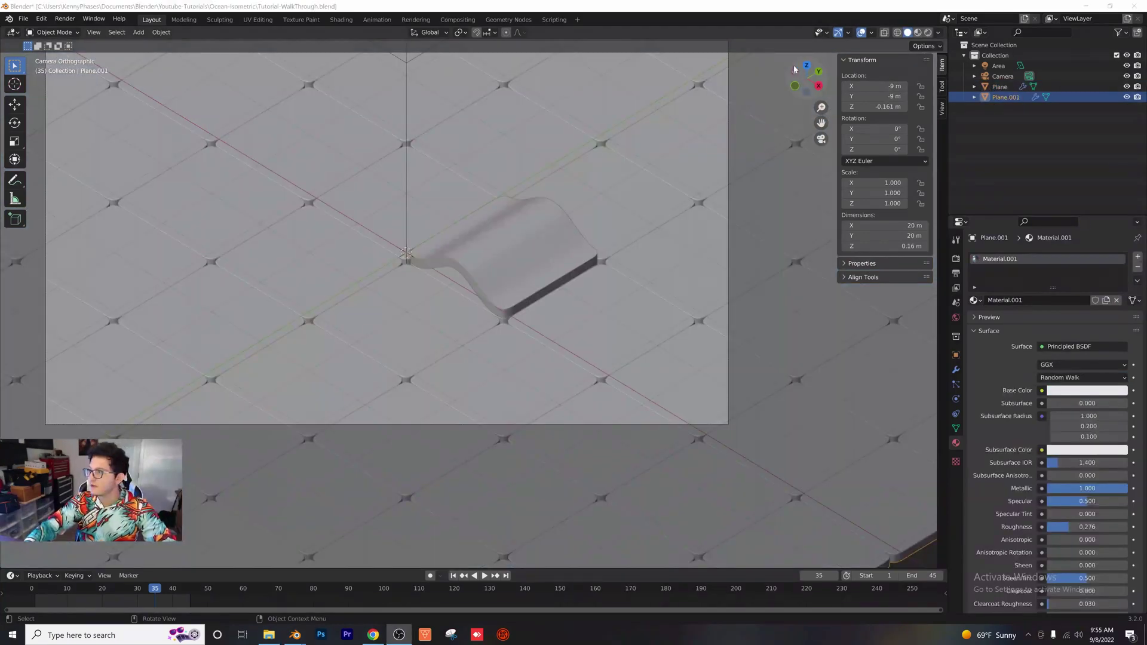
# - Duplicate the wave plane onto the adjacent tile at X 1 m, Y -1 m
pyautogui.click(805, 65)
pyautogui.click(550, 261)
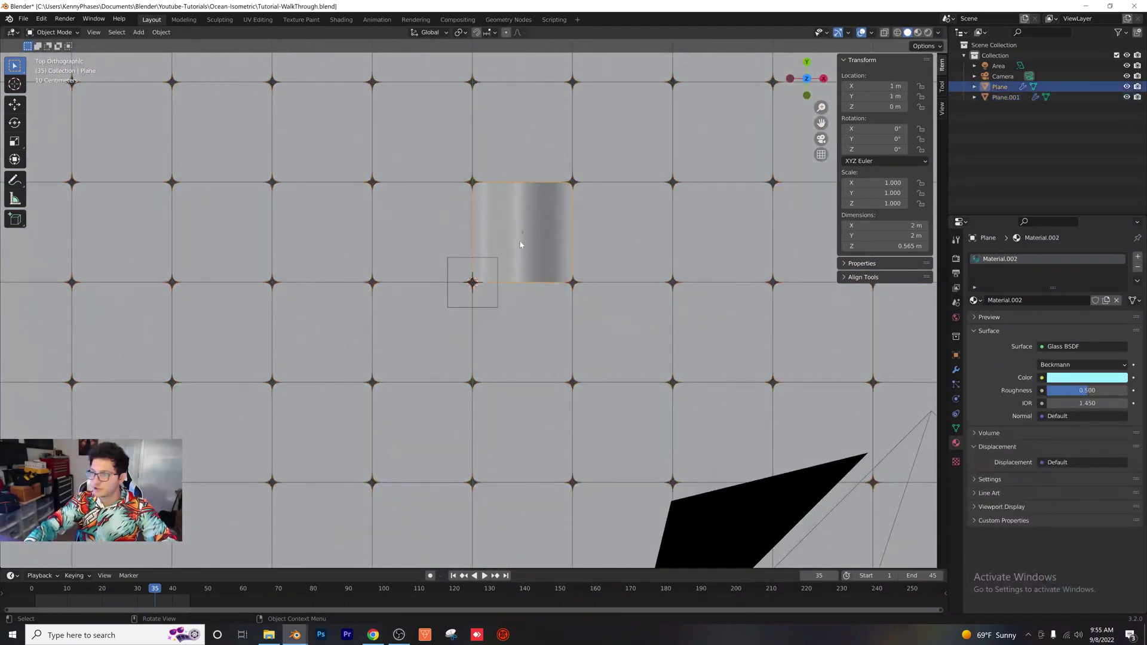
pyautogui.hotkey('shift', 'd')
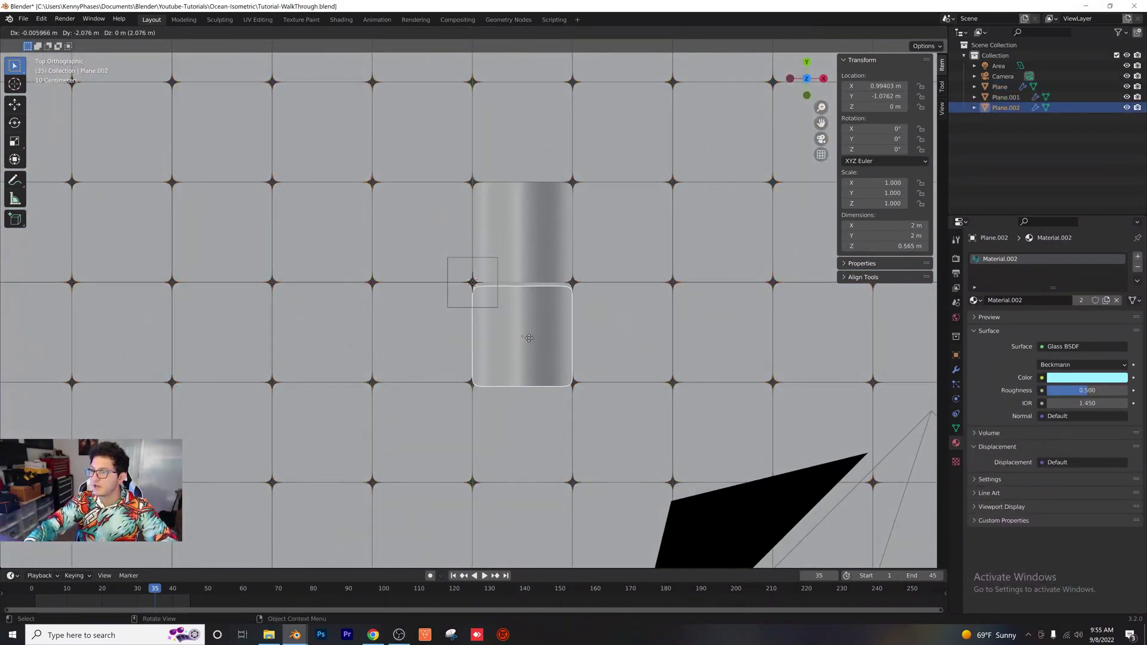
pyautogui.click(527, 336)
# - Rotate the duplicated wave plane -180° about Z, deselect everything and save the file
pyautogui.moveTo(527, 336); pyautogui.dragTo(457, 281, button='middle')
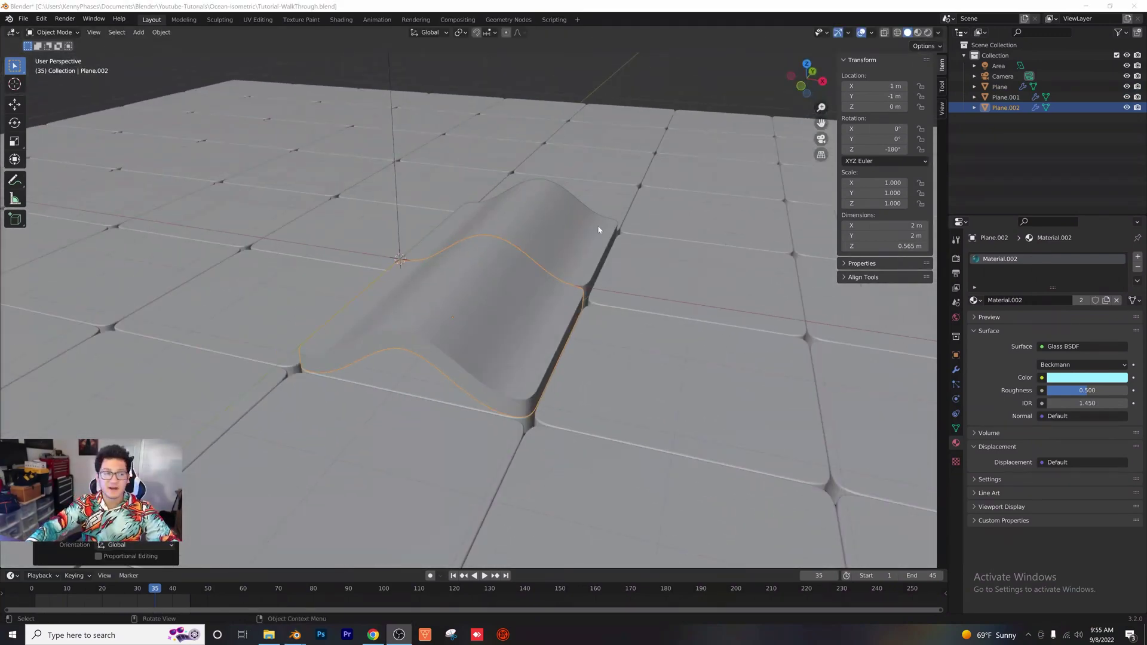
pyautogui.moveTo(598, 229); pyautogui.dragTo(403, 277, button='middle')
pyautogui.moveTo(551, 290); pyautogui.dragTo(549, 304, button='middle')
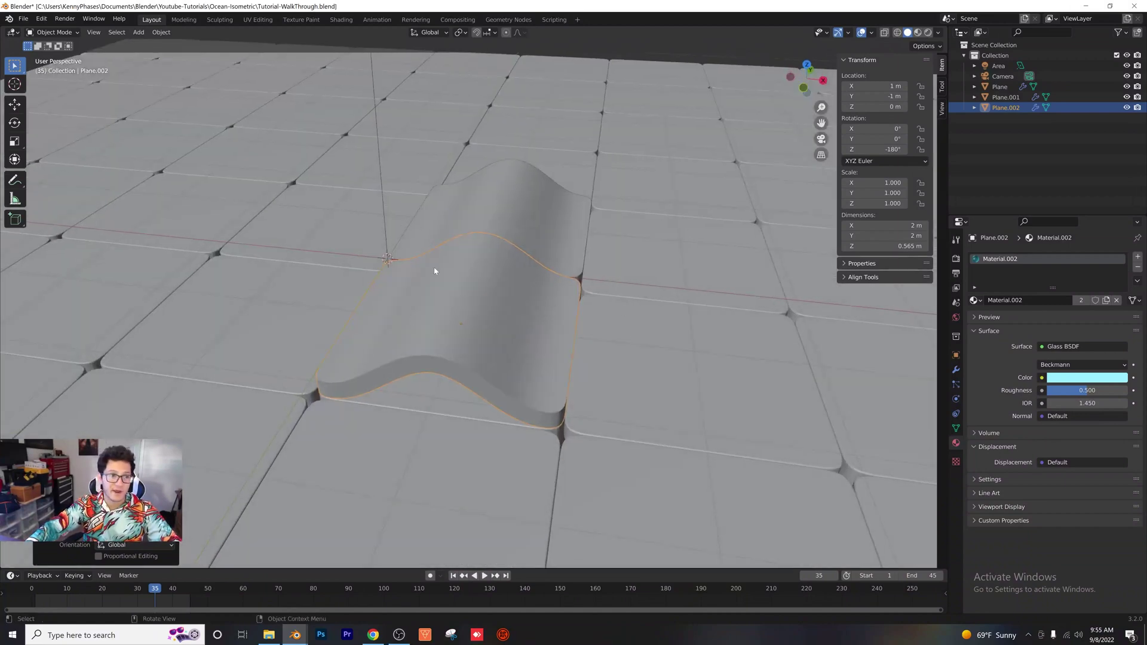
pyautogui.hotkey('alt', 'a')
pyautogui.hotkey('ctrl', 's')
# - Add a cylinder mesh at the origin and rotate it 90° about X
pyautogui.click(152, 34)
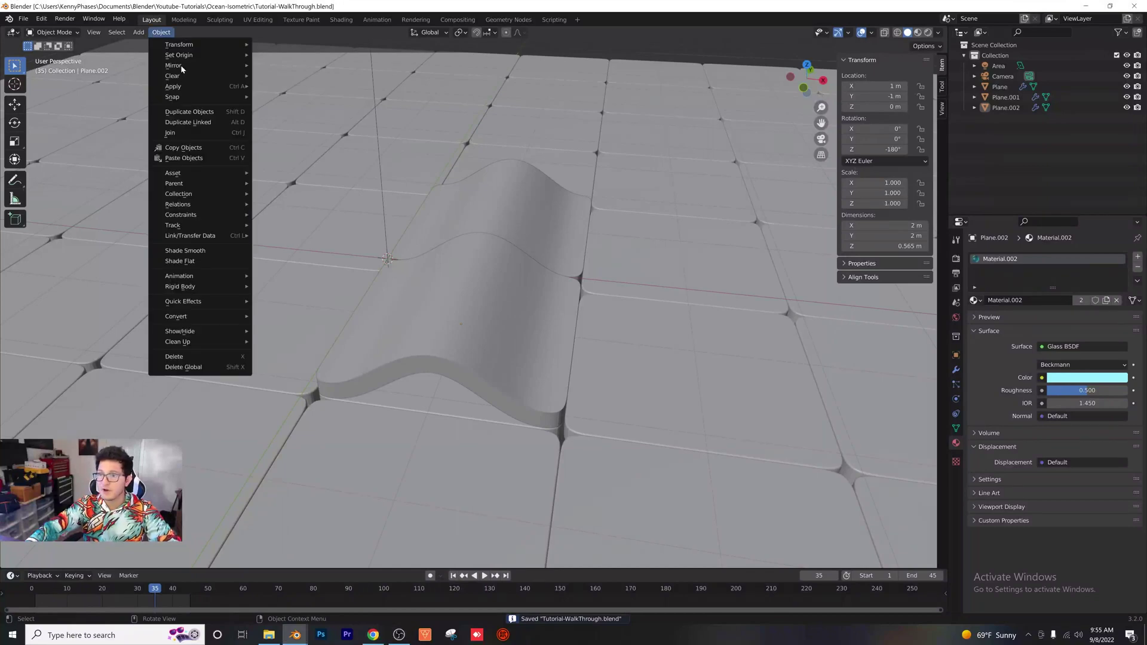
pyautogui.click(138, 32)
pyautogui.moveTo(156, 43)
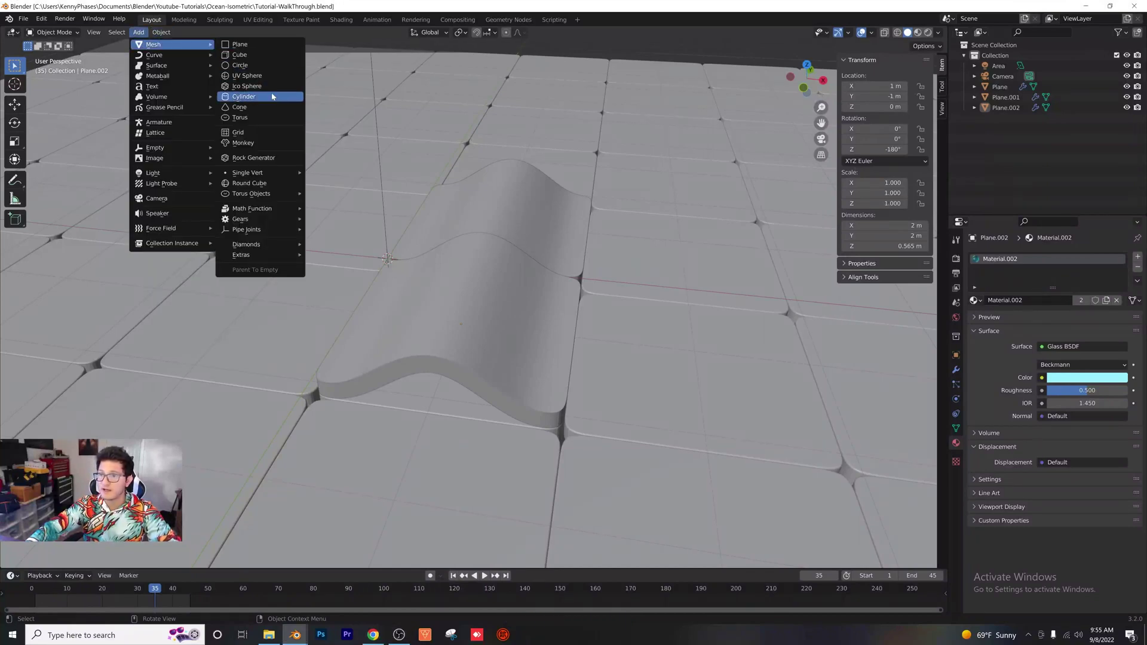
pyautogui.click(257, 97)
pyautogui.moveTo(317, 141); pyautogui.dragTo(457, 254, button='middle')
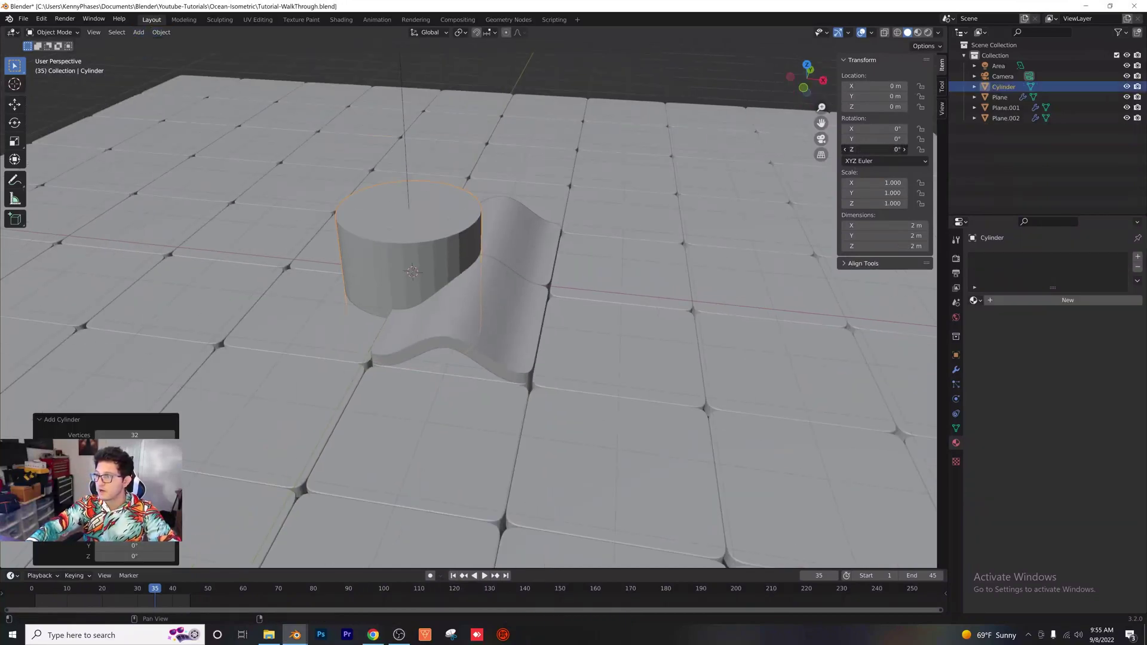
pyautogui.moveTo(873, 129); pyautogui.dragTo(954, 128)
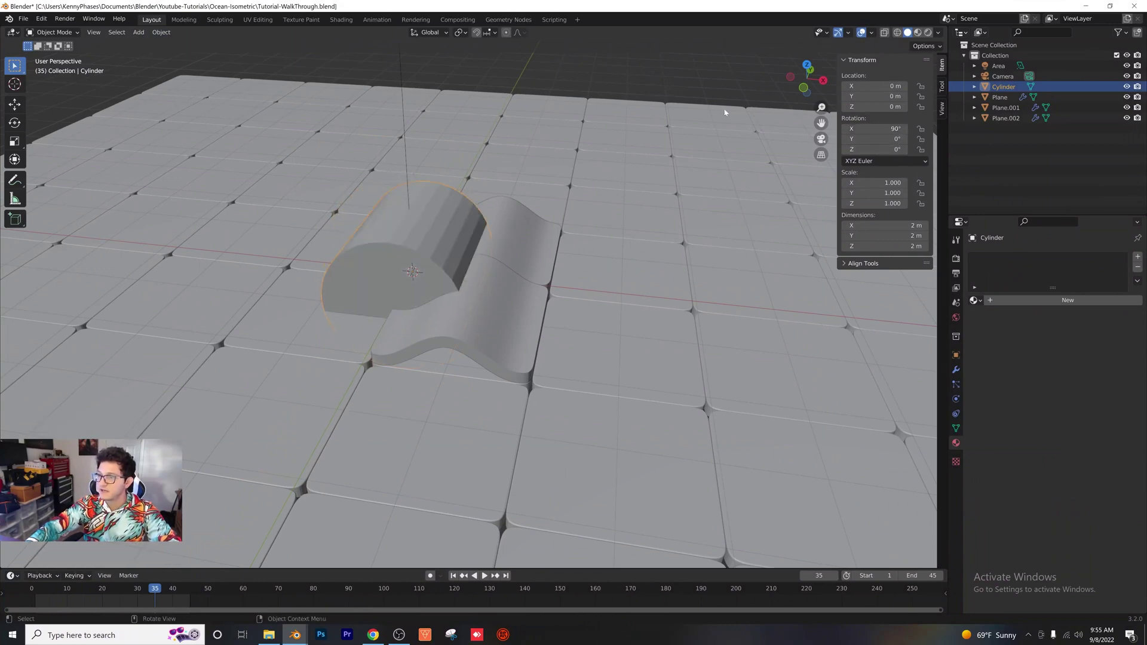
# - Shrink the cylinder to about 0.26 m across and place it on the floor beneath the wave crest at about X 1 m, Z -0.027 m
pyautogui.click(804, 88)
pyautogui.press('s')
pyautogui.click(431, 265)
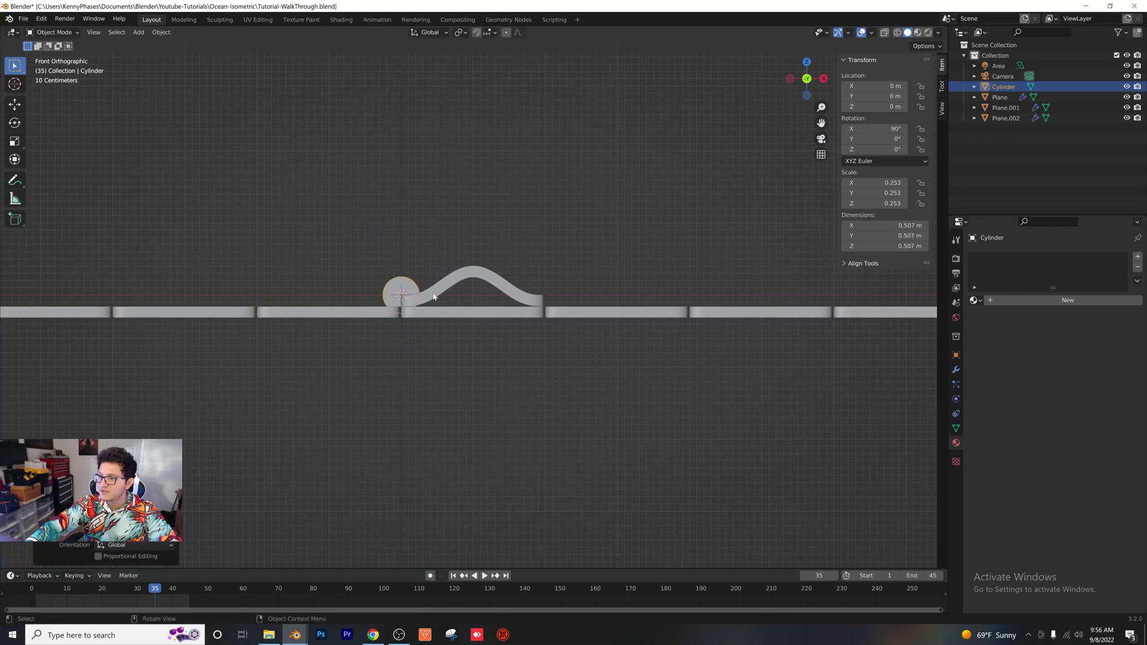
pyautogui.scroll(8, 410, 298)
pyautogui.press('g')
pyautogui.click(669, 257)
pyautogui.press('s')
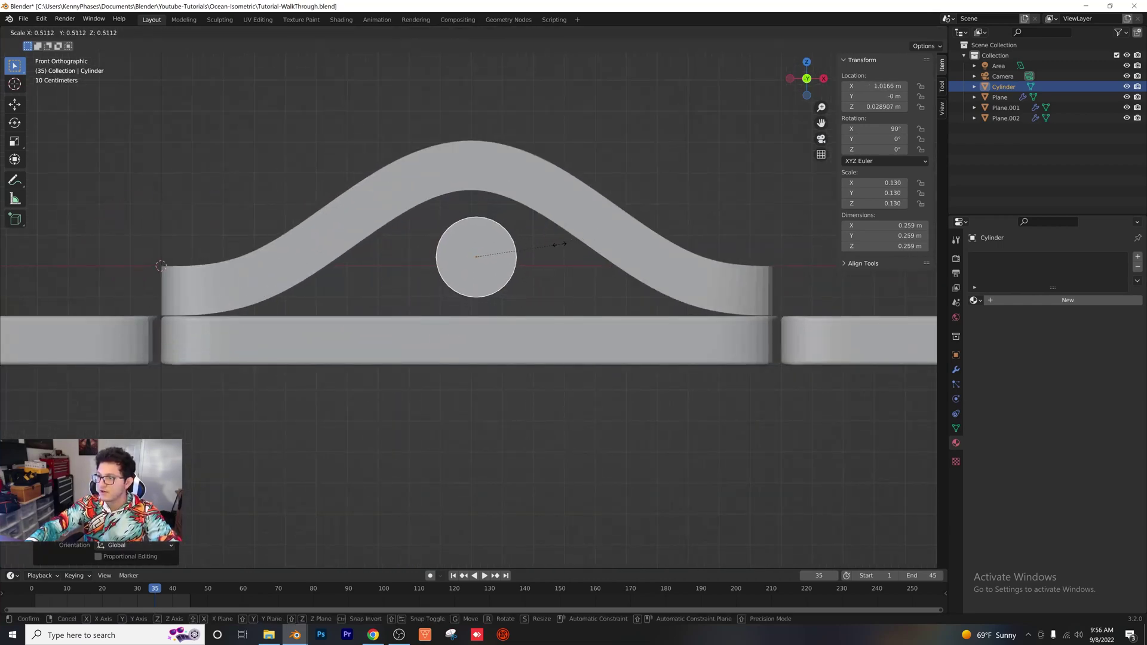
pyautogui.click(535, 246)
pyautogui.scroll(3, 525, 258)
pyautogui.press('g')
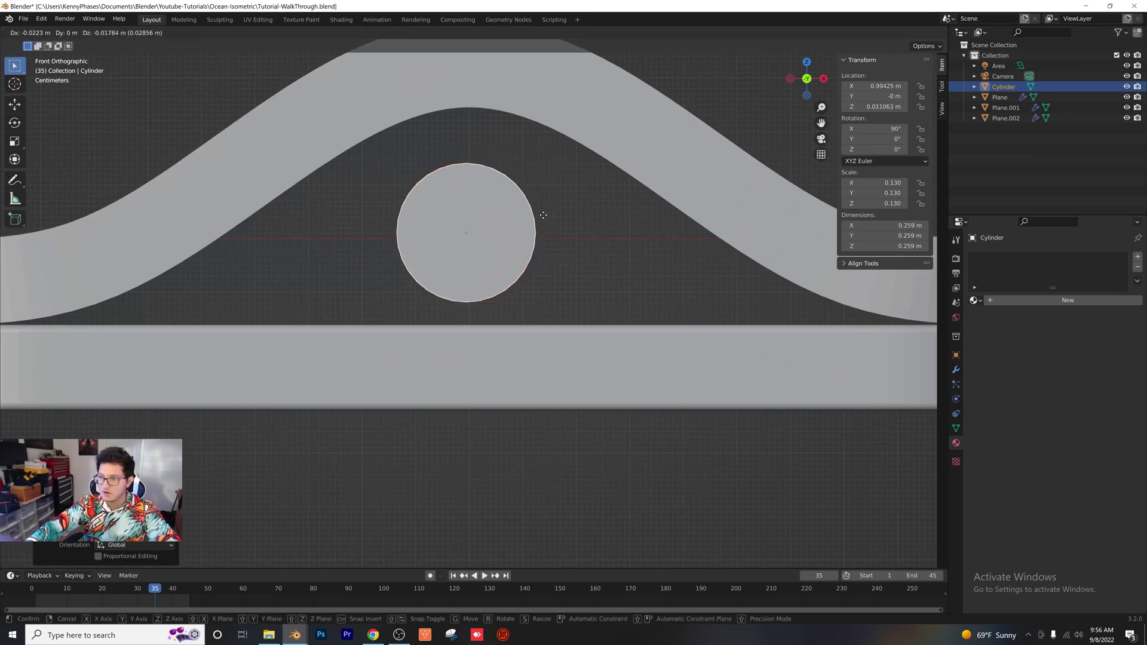
pyautogui.click(552, 232)
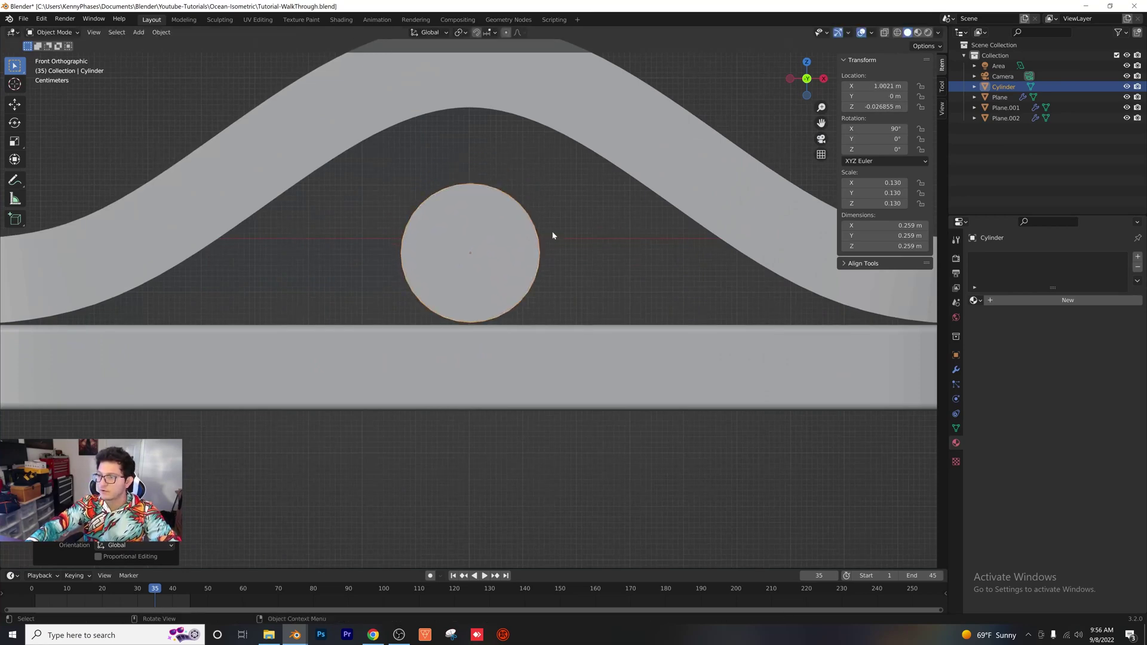
# - Move the cylinder along Y to about 0.99 m, centering it under the first wave plane
pyautogui.scroll(-4, 552, 233)
pyautogui.moveTo(552, 235); pyautogui.dragTo(770, 106, button='middle')
pyautogui.click(809, 87)
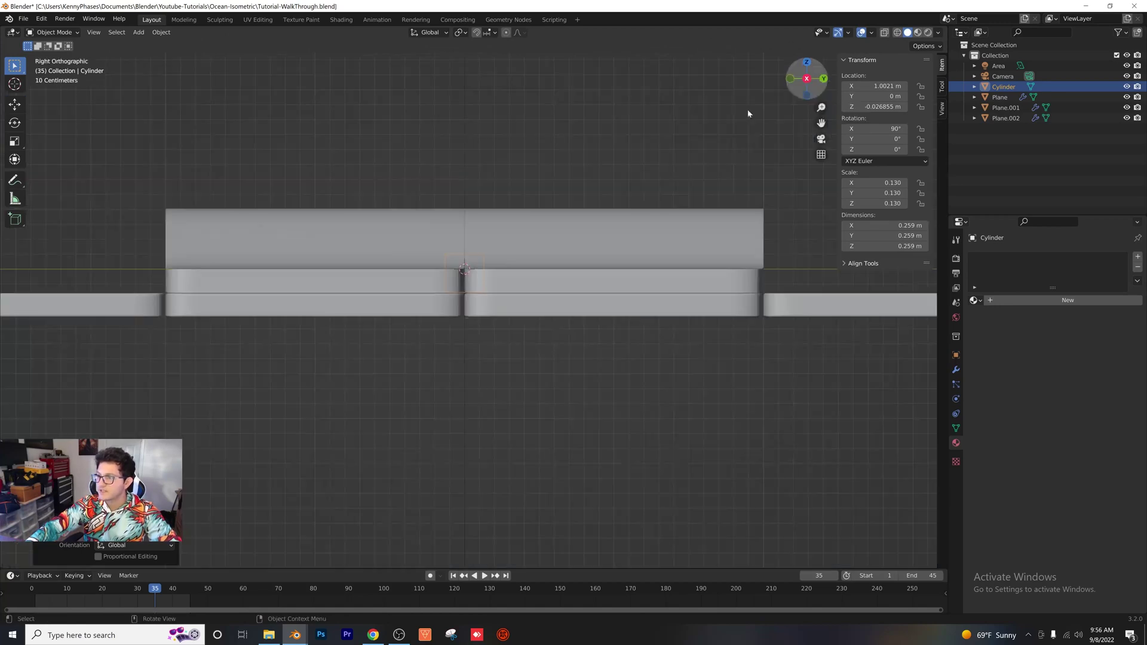
pyautogui.scroll(3, 506, 276)
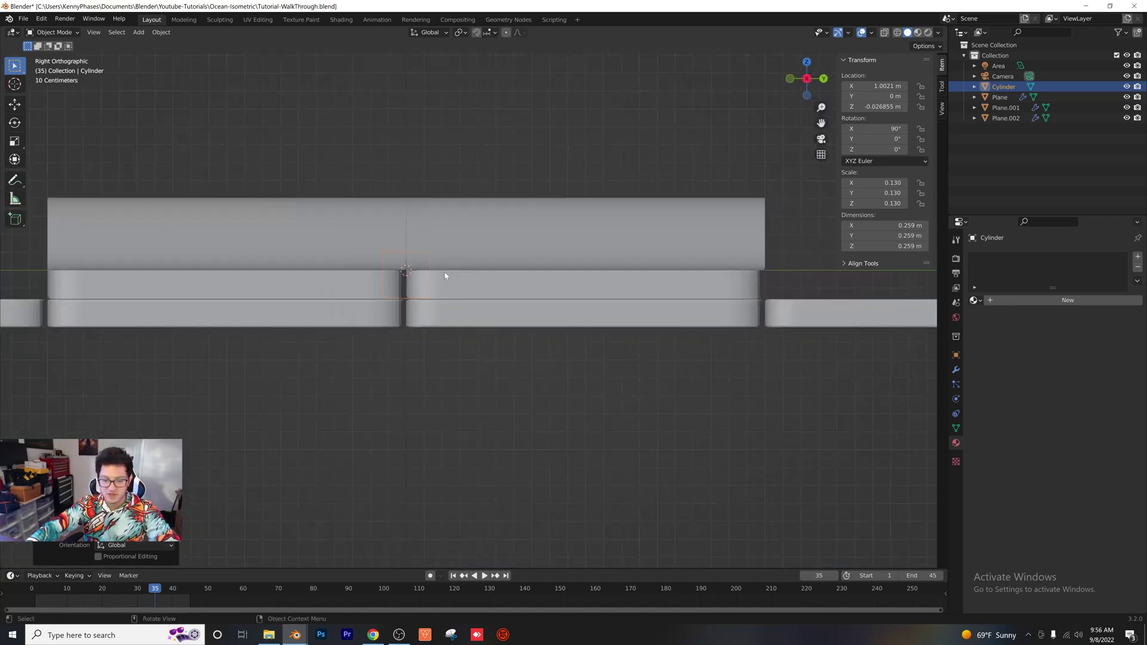
pyautogui.press('g')
pyautogui.press('y')
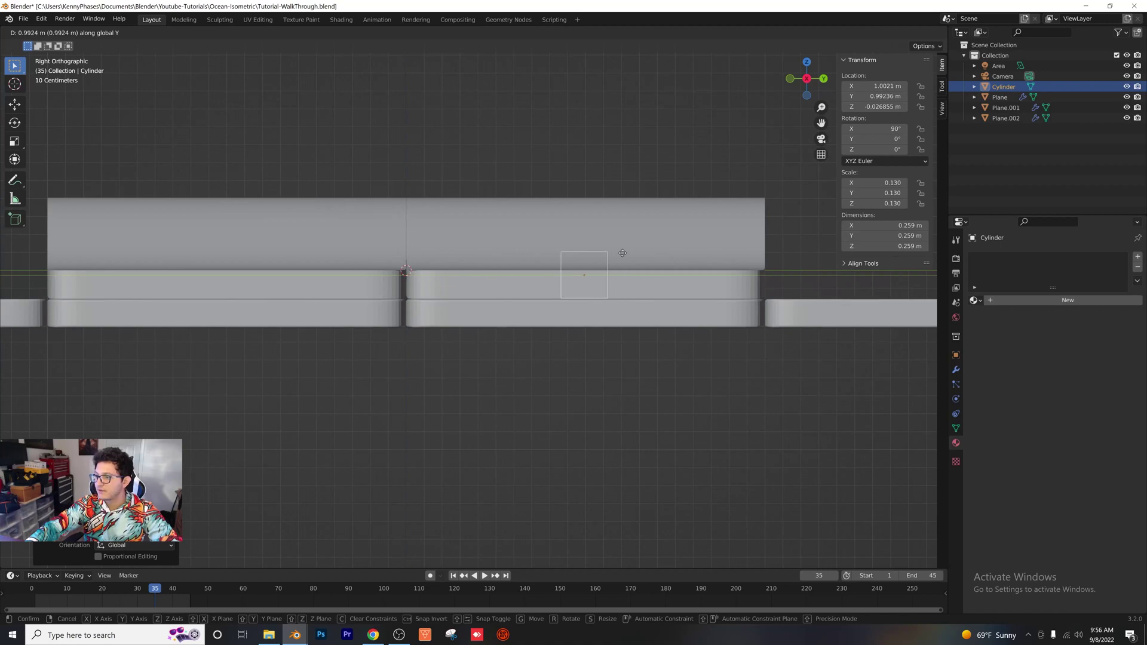
pyautogui.click(622, 255)
# - Stretch the cylinder along Y to about 1.88 m long and open its modifier settings
pyautogui.press('s')
pyautogui.press('y')
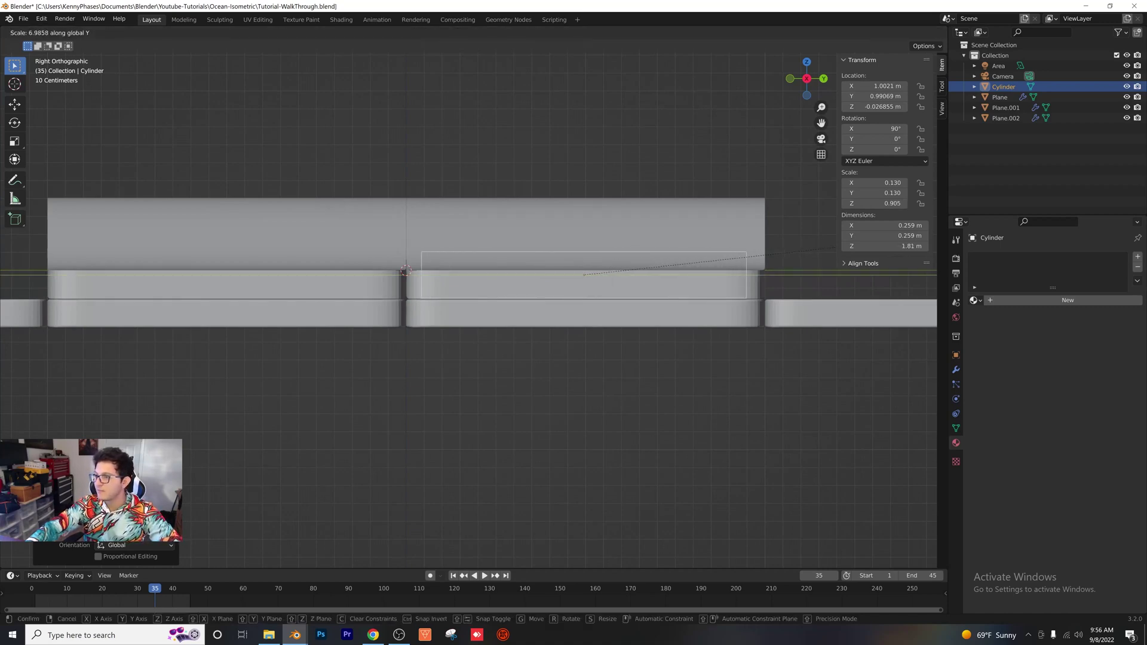
pyautogui.click(583, 275)
pyautogui.moveTo(472, 307); pyautogui.dragTo(694, 375, button='middle')
pyautogui.click(956, 369)
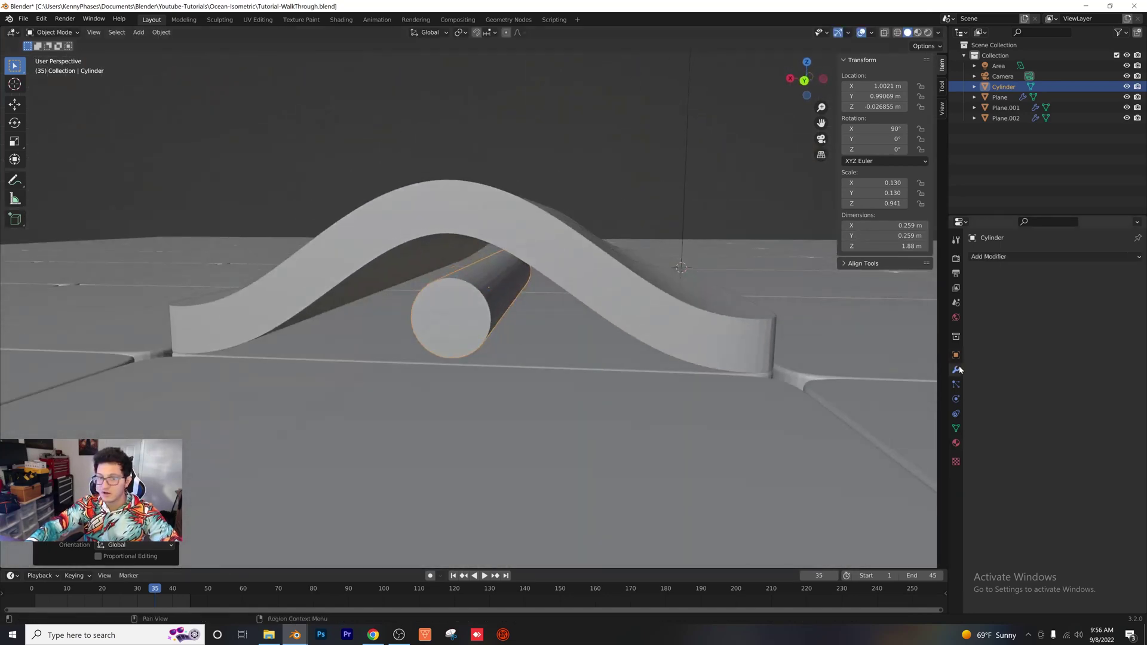
# - Add Edge Split, Subdivision Surface and Bevel modifiers to the cylinder
pyautogui.click(1009, 257)
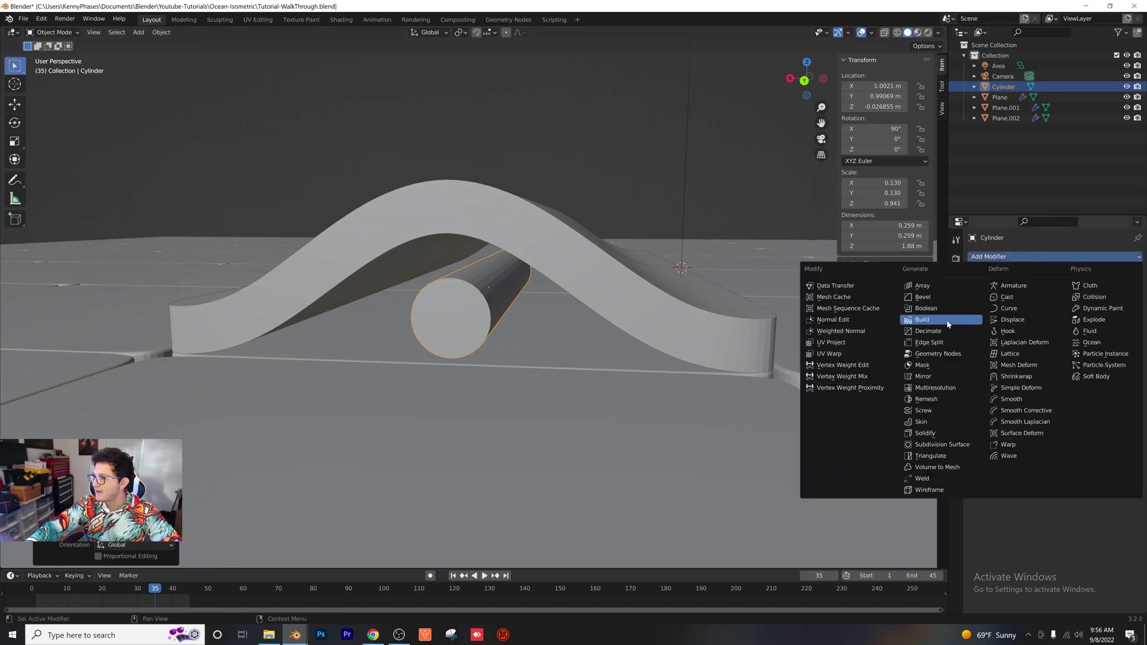
pyautogui.click(947, 342)
pyautogui.click(1069, 256)
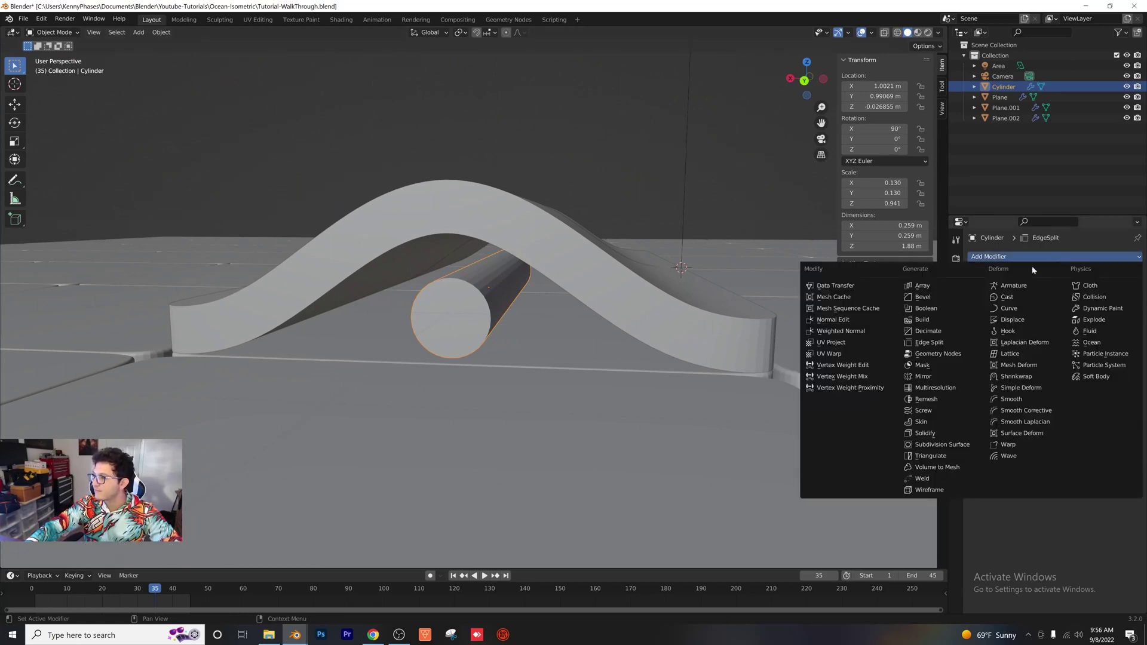
pyautogui.click(966, 439)
pyautogui.click(1086, 256)
pyautogui.click(932, 298)
# - Move the cylinder's Bevel modifier above the Edge Split and Subdivision modifiers and set its segments to 10
pyautogui.moveTo(1136, 399); pyautogui.dragTo(1137, 273)
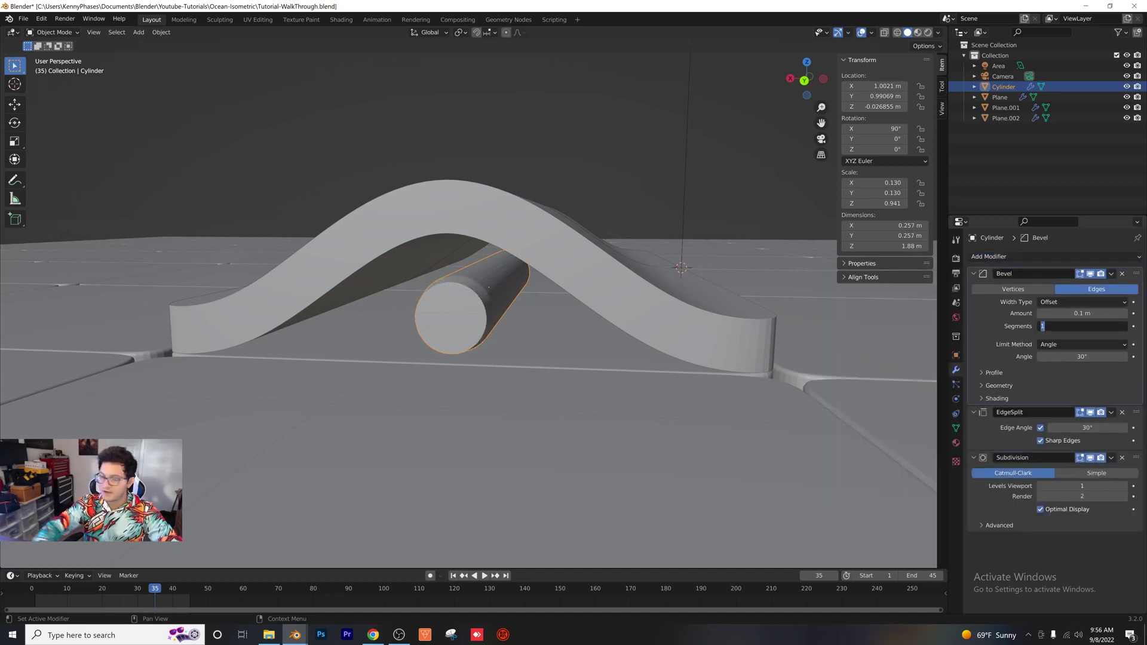
pyautogui.write('10')
pyautogui.press('Return')
pyautogui.scroll(6, 488, 278)
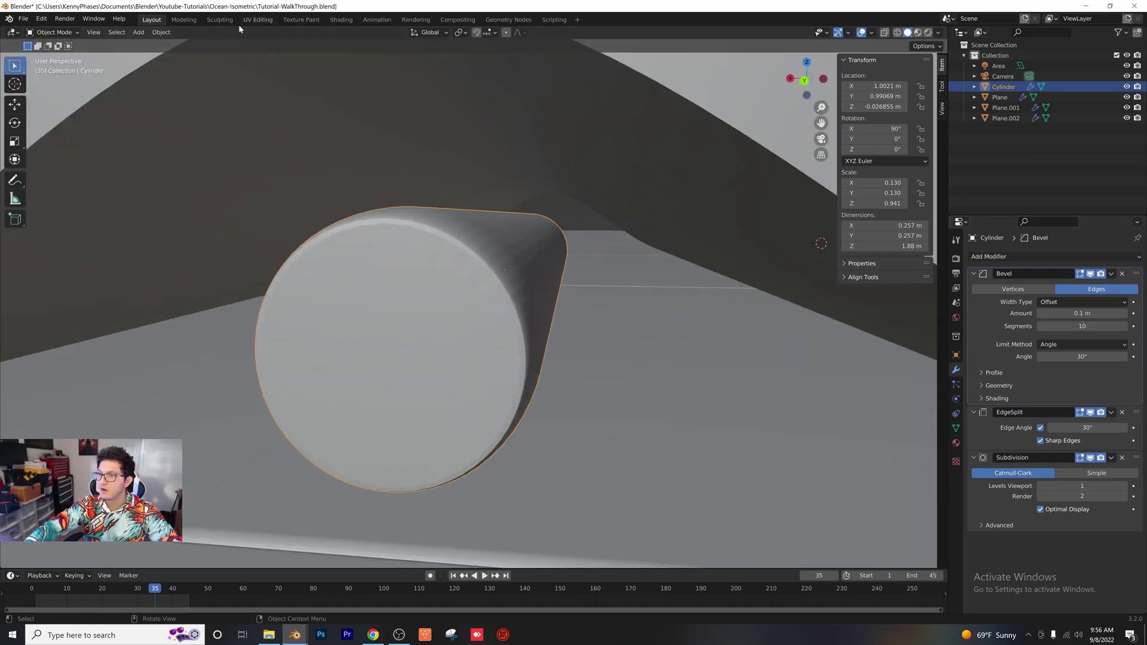
# - Apply the cylinder's scale so the bevel rounds its ends evenly
pyautogui.click(162, 32)
pyautogui.moveTo(179, 86)
pyautogui.click(281, 105)
pyautogui.scroll(-5, 418, 255)
pyautogui.moveTo(418, 256); pyautogui.dragTo(425, 258, button='middle')
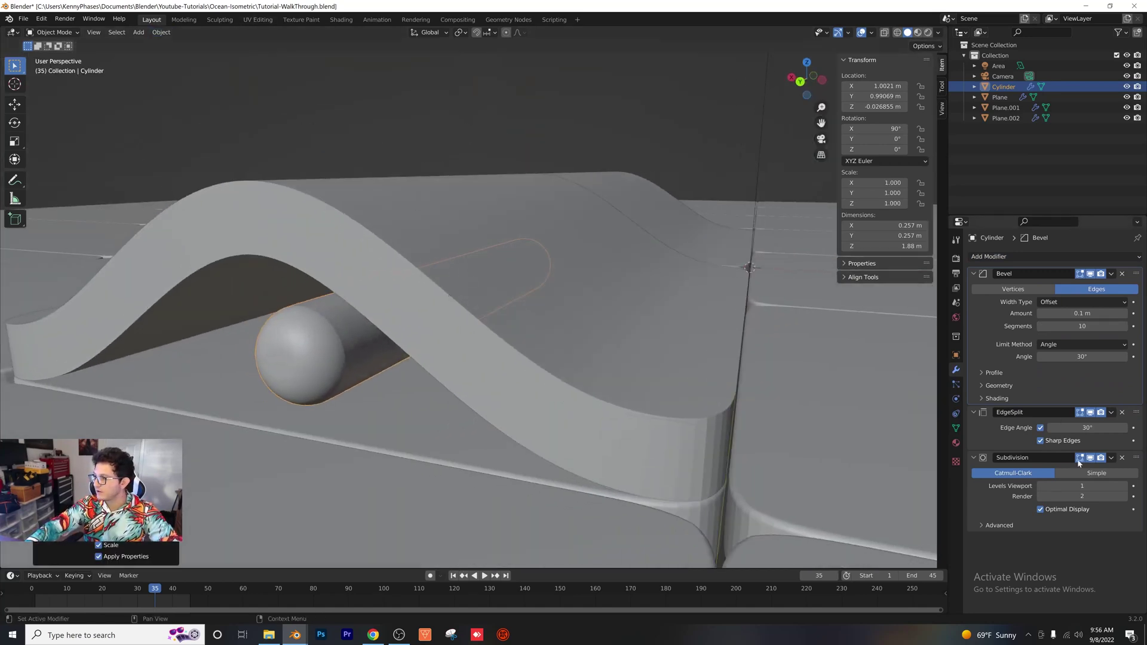
# - Set the cylinder's subdivision to 3 levels for both viewport and render, and shade it smooth
pyautogui.click(1124, 496)
pyautogui.click(1125, 486)
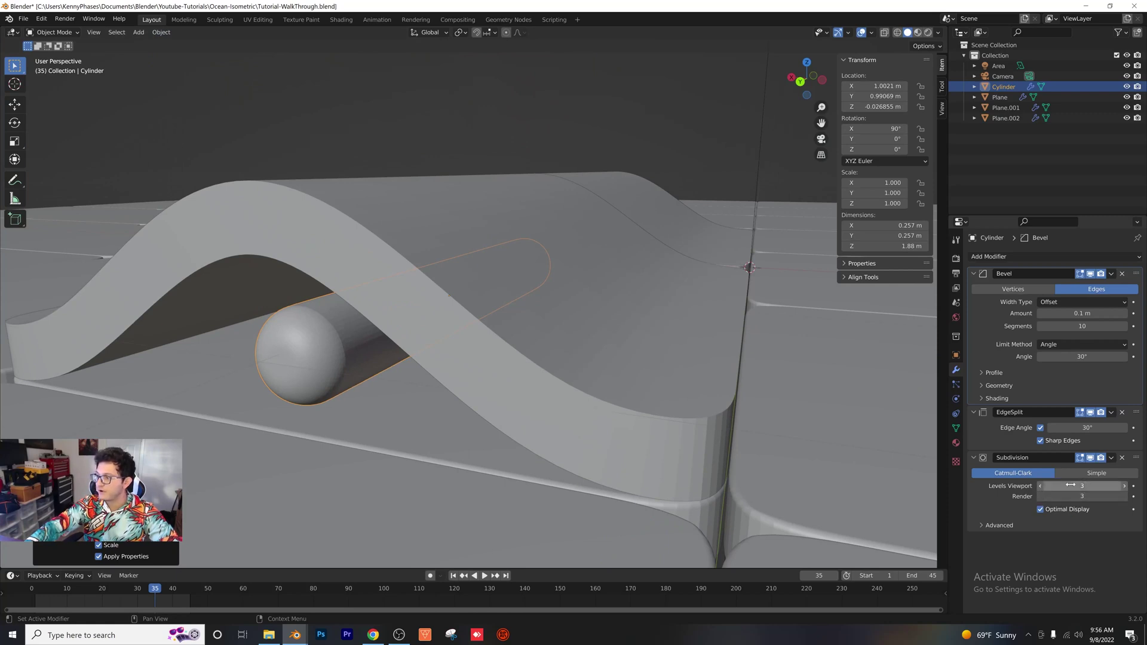
pyautogui.rightClick(288, 342)
pyautogui.click(288, 339)
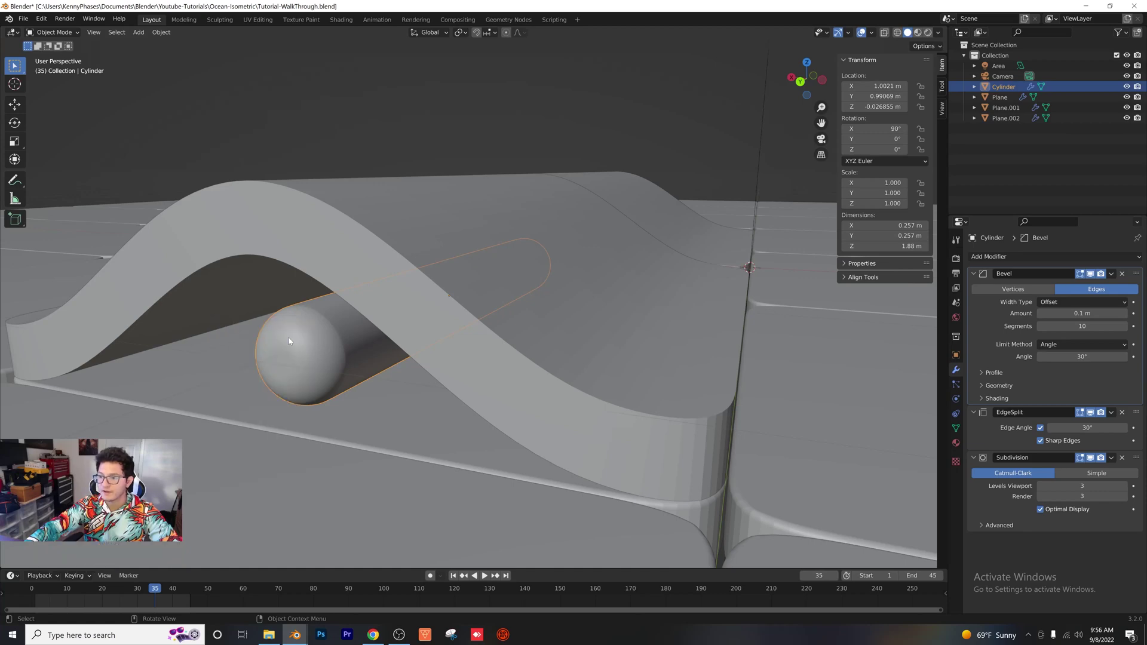
# - Switch the viewport to rendered shading and link the tile floor's material to the cylinder
pyautogui.scroll(-4, 311, 348)
pyautogui.moveTo(278, 350); pyautogui.dragTo(299, 347, button='middle')
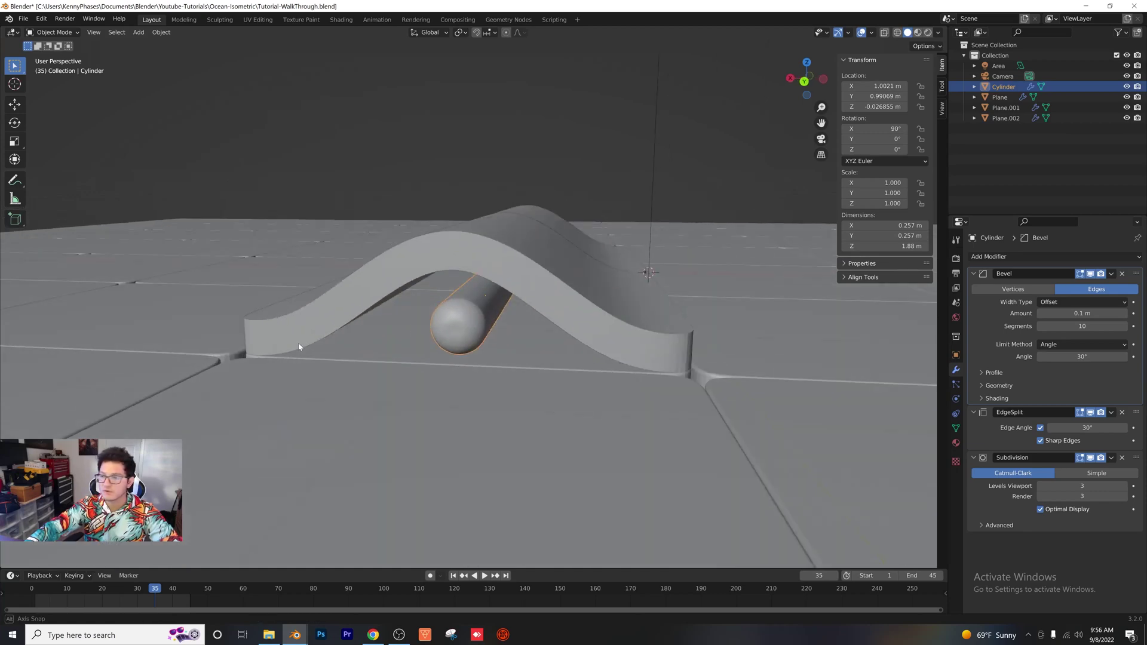
pyautogui.click(927, 32)
pyautogui.scroll(-1, 490, 350)
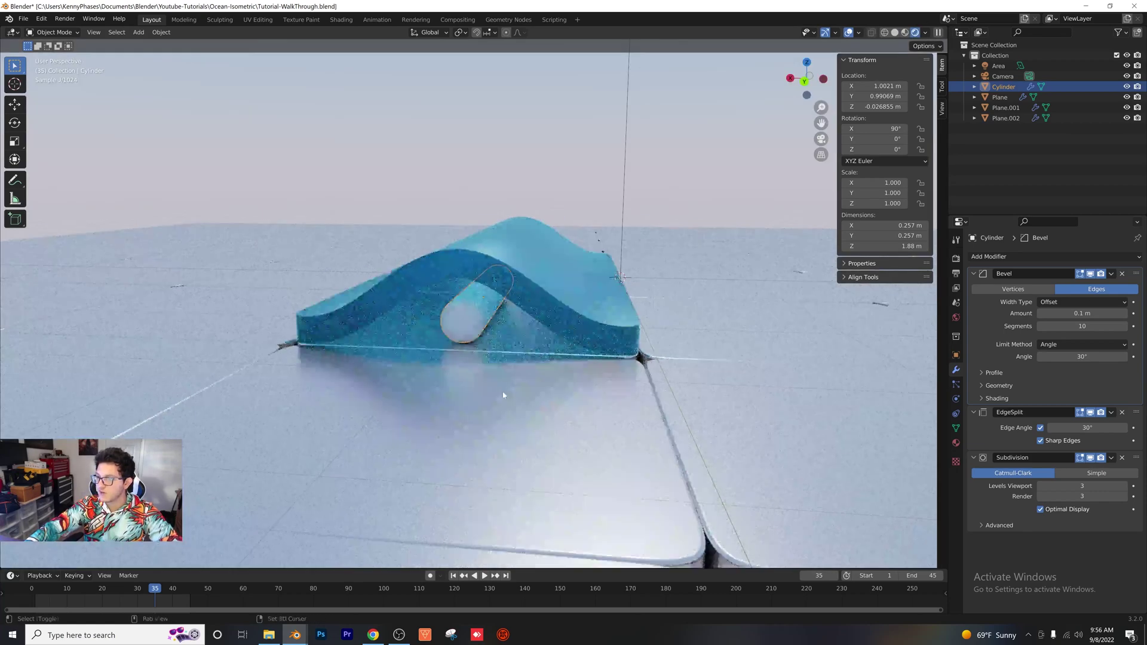
pyautogui.click(503, 393)
pyautogui.hotkey('ctrl', 'l')
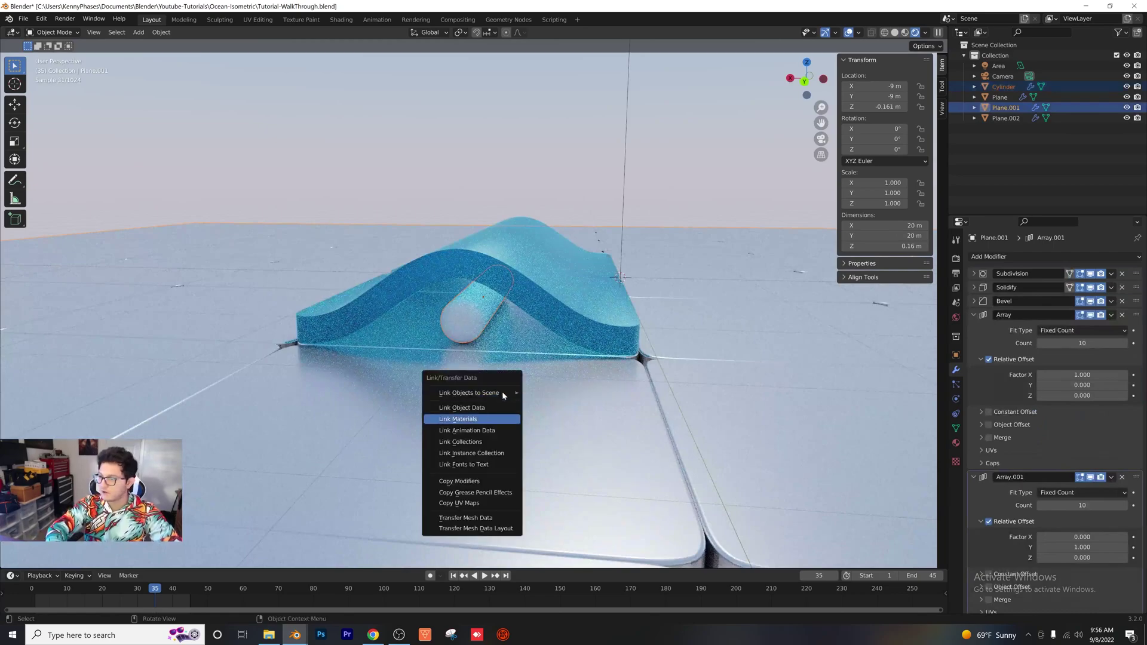
pyautogui.click(472, 419)
pyautogui.scroll(5, 501, 346)
pyautogui.scroll(-2, 502, 347)
pyautogui.press('g')
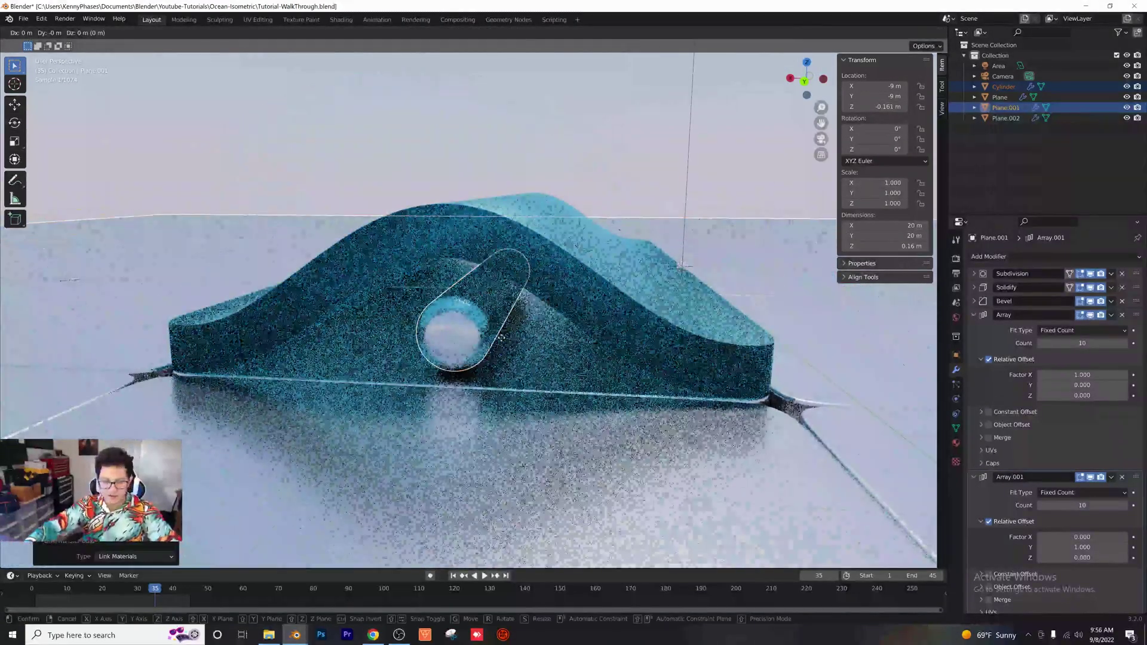
pyautogui.press('x')
pyautogui.click(351, 338)
pyautogui.hotkey('ctrl', 'z')
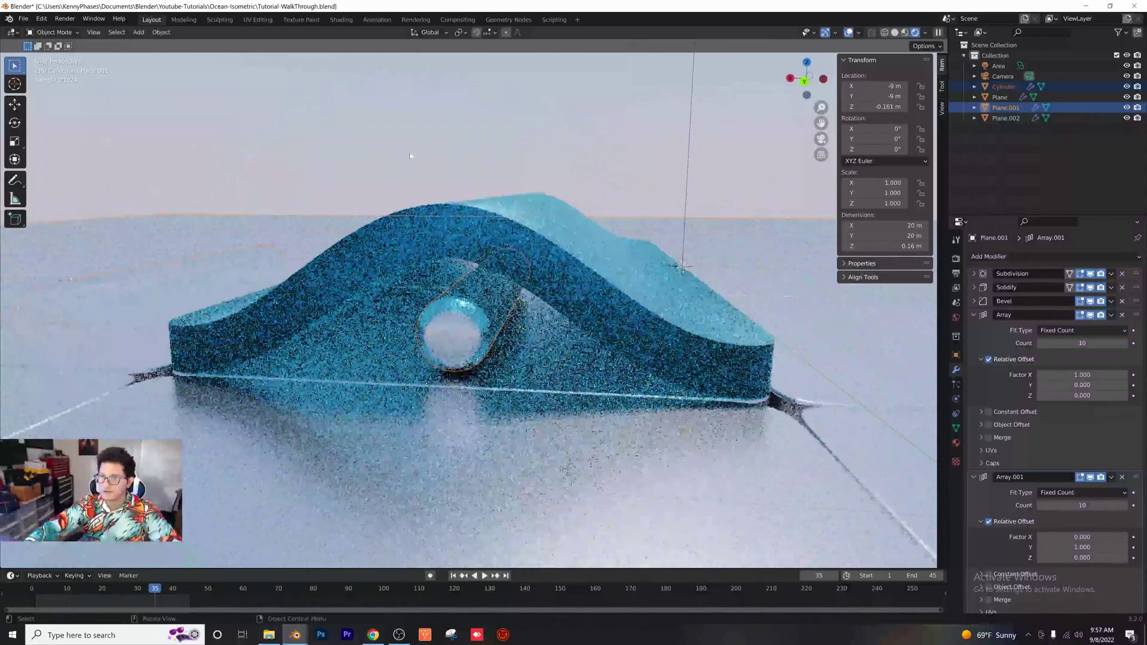
# - Try raising only the cylinder along Z to about 0.54 m above the wave, and undo the move
pyautogui.click(410, 154)
pyautogui.click(472, 333)
pyautogui.press('g')
pyautogui.press('z')
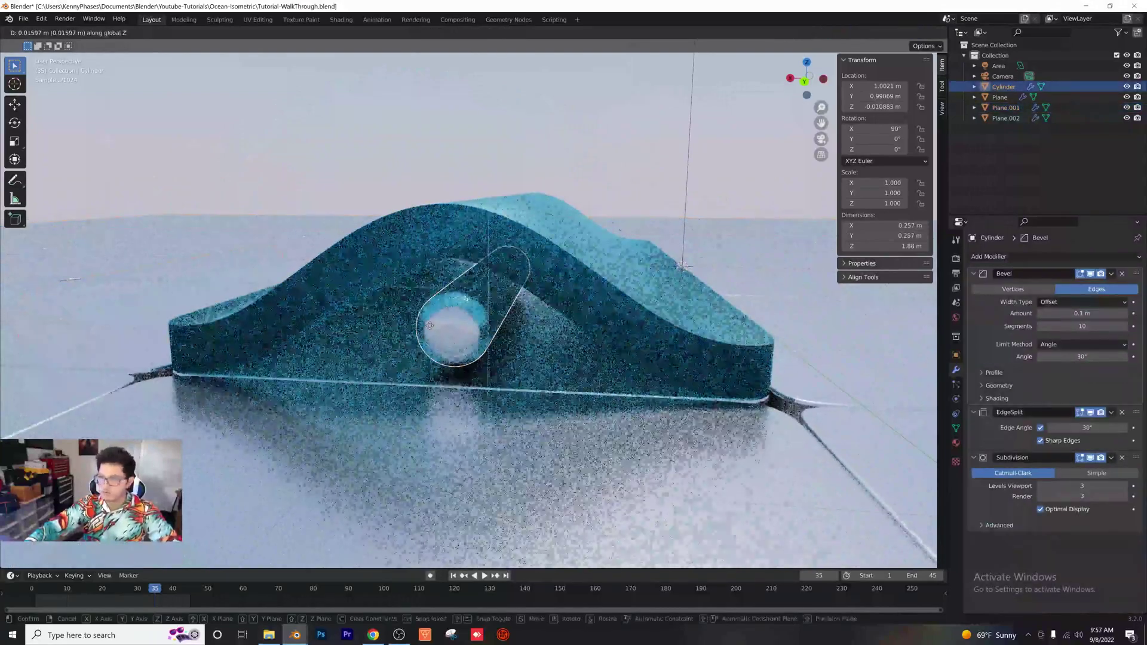
pyautogui.click(467, 194)
pyautogui.moveTo(399, 321); pyautogui.dragTo(433, 335, button='middle')
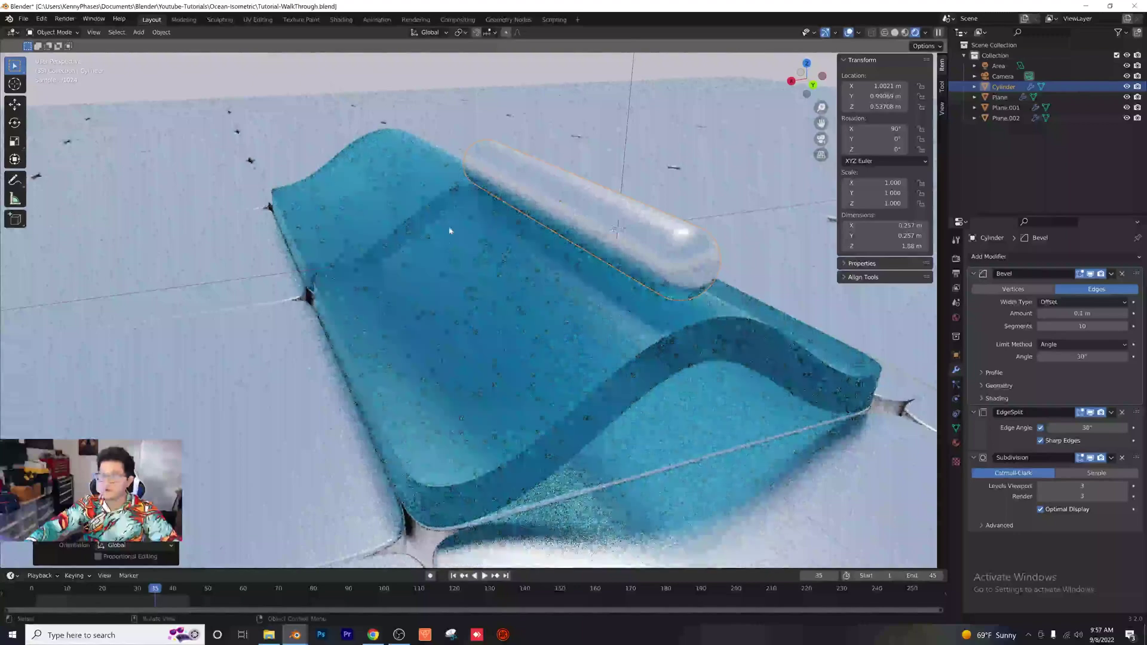
pyautogui.hotkey('ctrl', 'z')
pyautogui.scroll(-2, 565, 383)
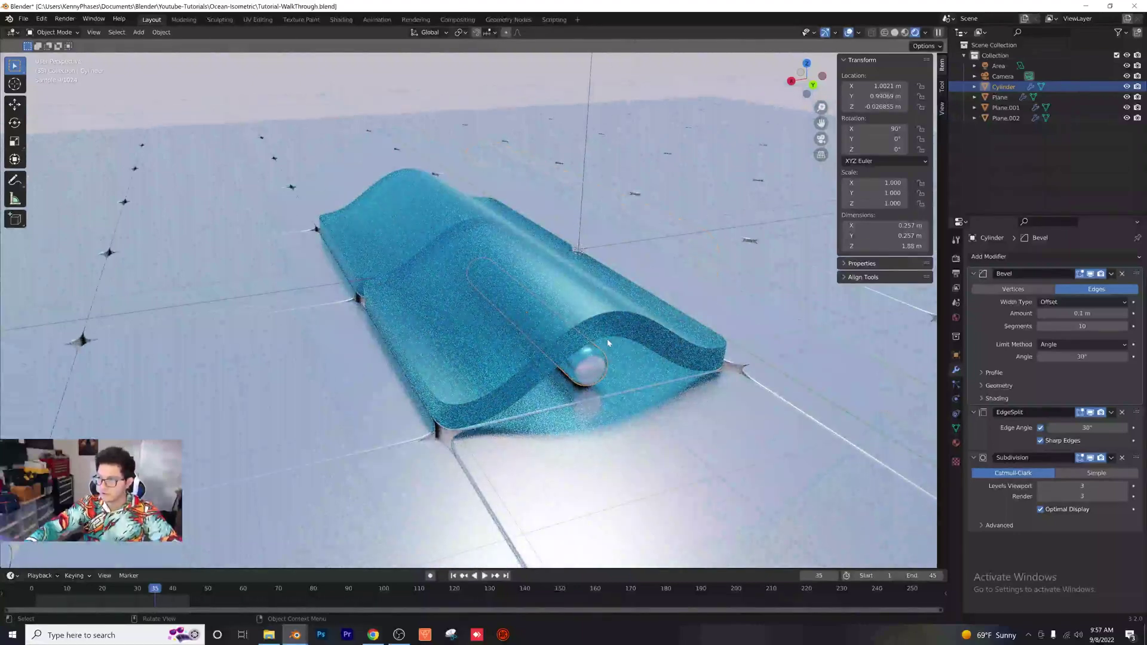
# - Move the cylinder along X to about 2.26 m so it lies on the floor just outside the wave
pyautogui.press('g')
pyautogui.press('x')
pyautogui.click(397, 382)
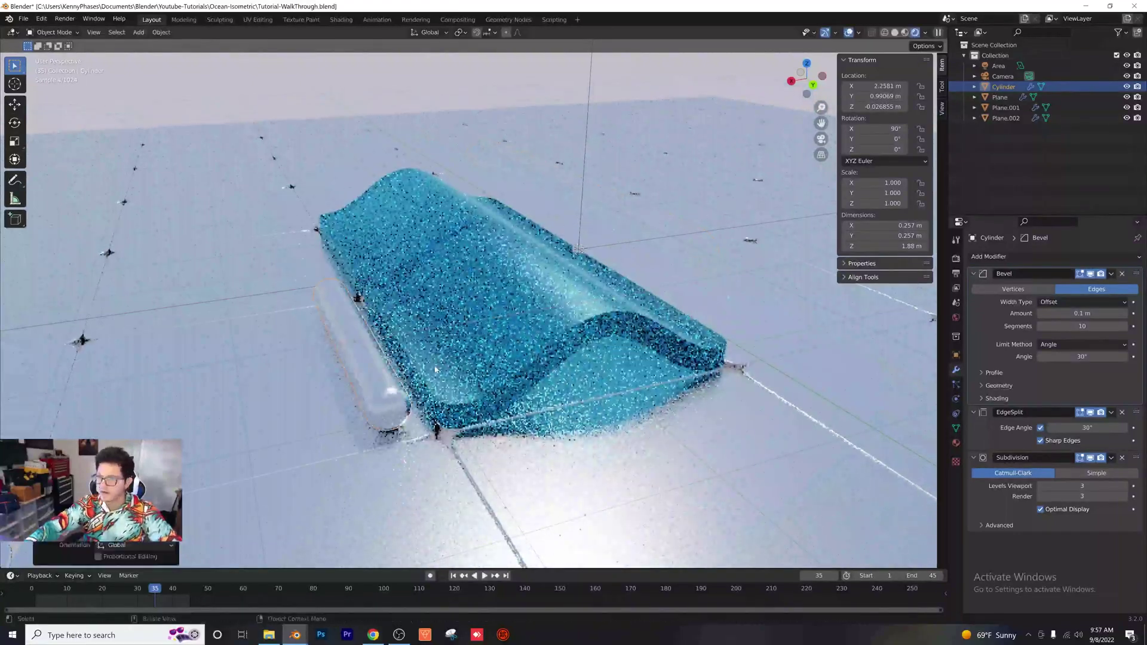
pyautogui.scroll(-2, 382, 373)
pyautogui.moveTo(354, 365); pyautogui.dragTo(538, 368, button='middle')
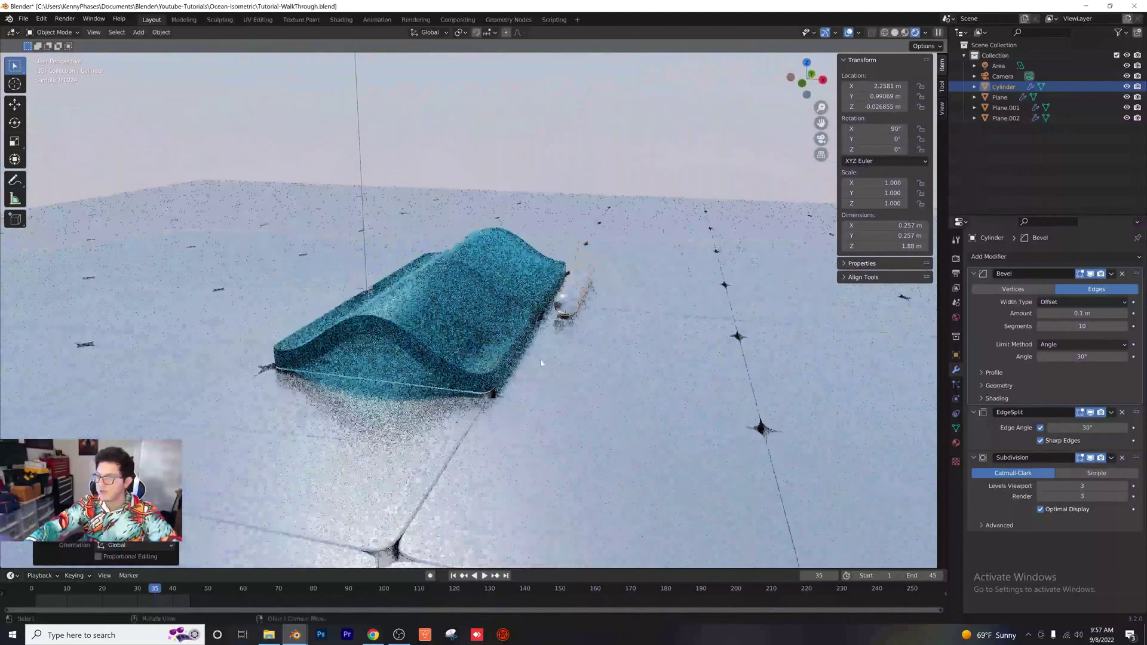
# - View the scene through the camera, enlarge the timeline and return to frame 1
pyautogui.press('KP_0')
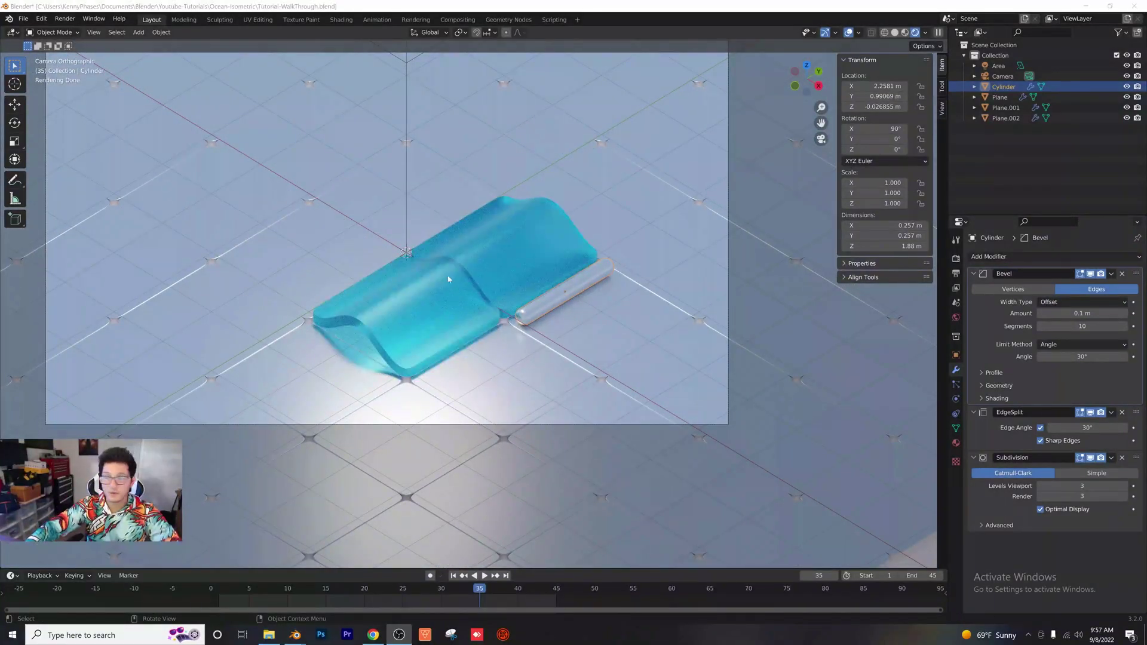
pyautogui.moveTo(384, 568); pyautogui.dragTo(282, 537)
pyautogui.click(222, 535)
pyautogui.press('space')
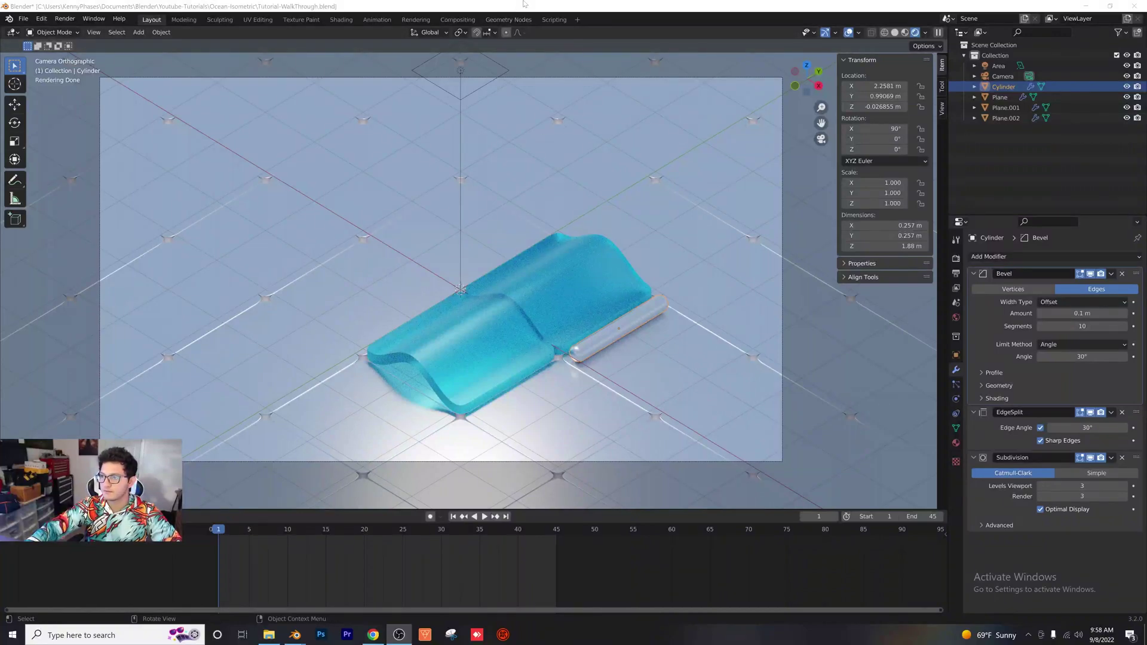
# - From the top view, move the cylinder along Y to about -1.01 m, beside the other wave plane
pyautogui.click(806, 66)
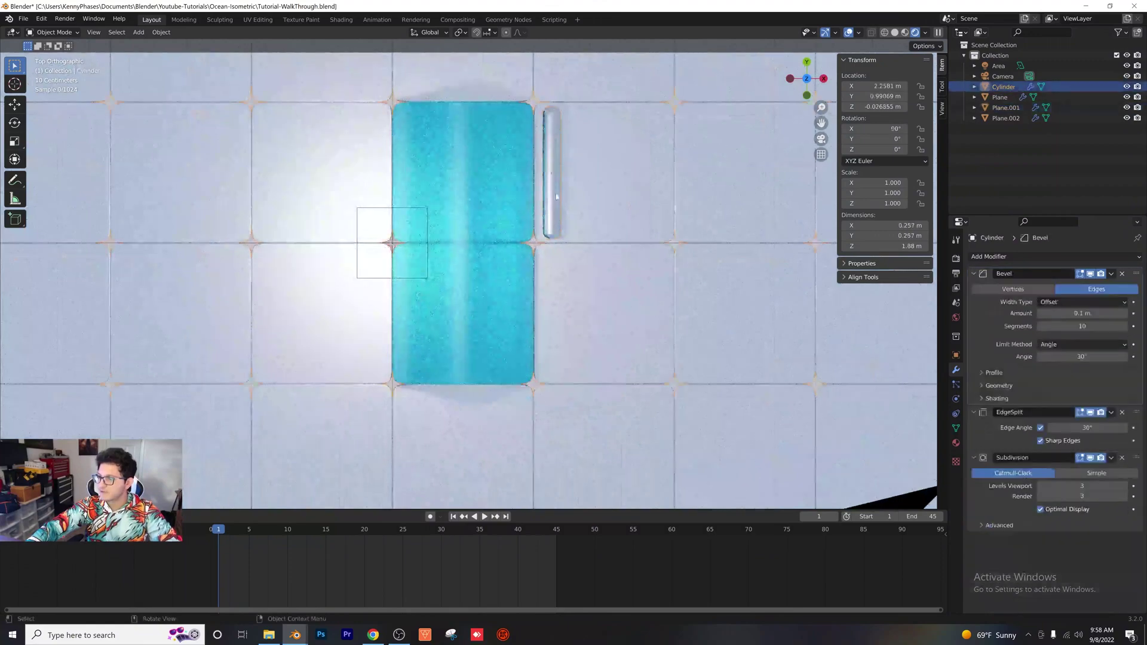
pyautogui.moveTo(553, 196); pyautogui.dragTo(552, 333)
pyautogui.scroll(4, 552, 333)
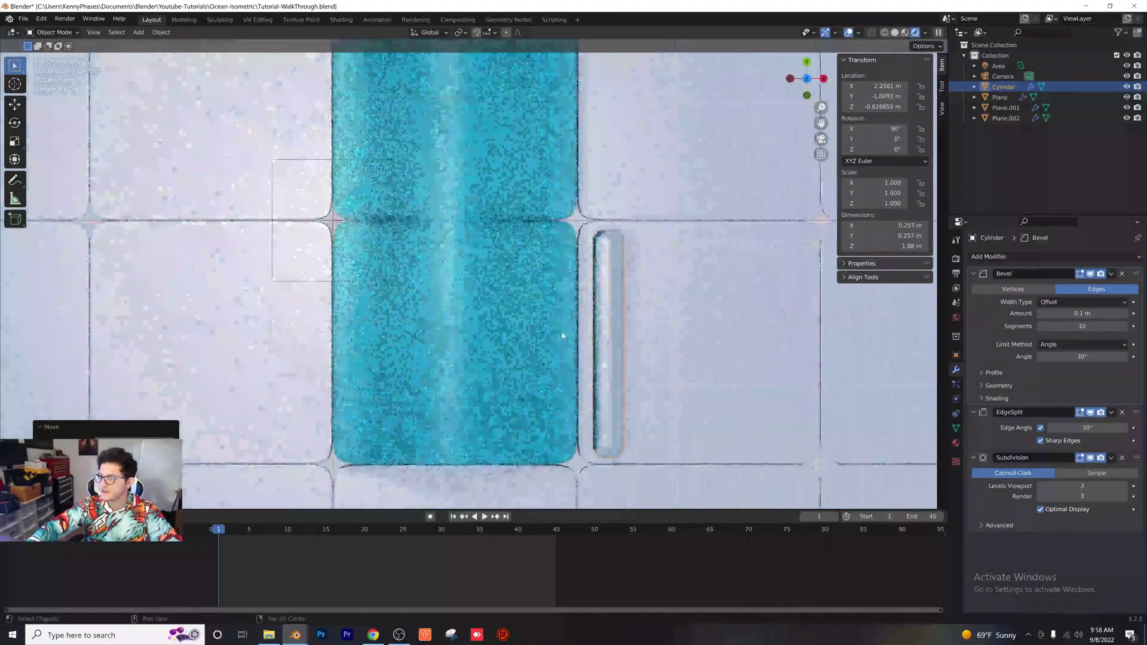
pyautogui.moveTo(533, 312); pyautogui.dragTo(483, 227, button='middle')
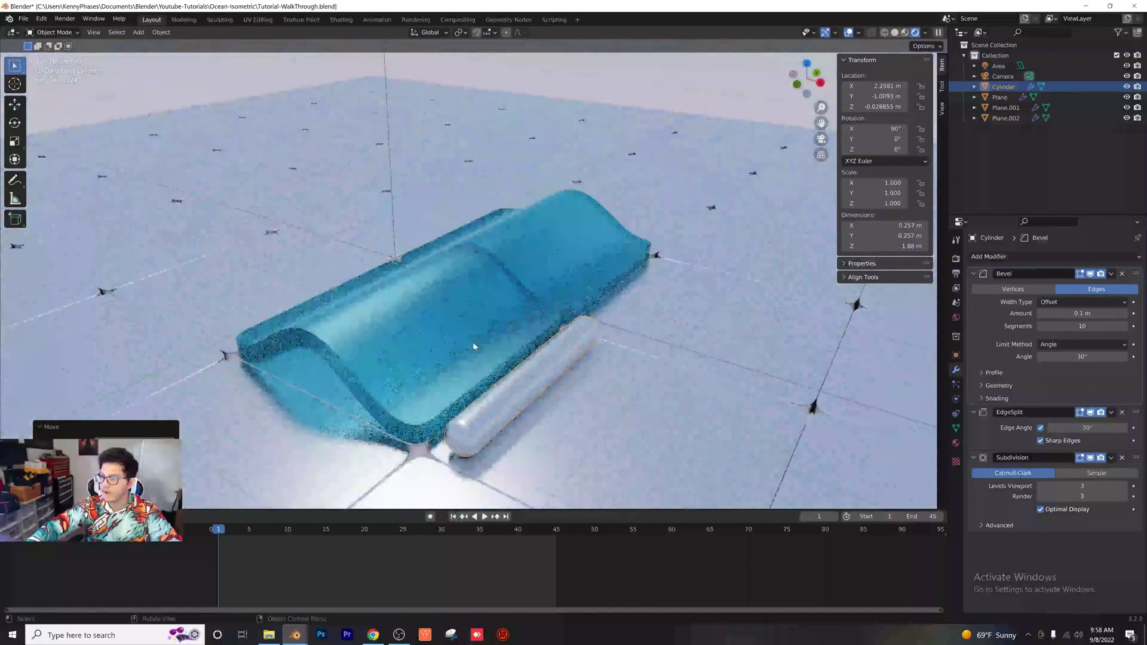
pyautogui.press('g')
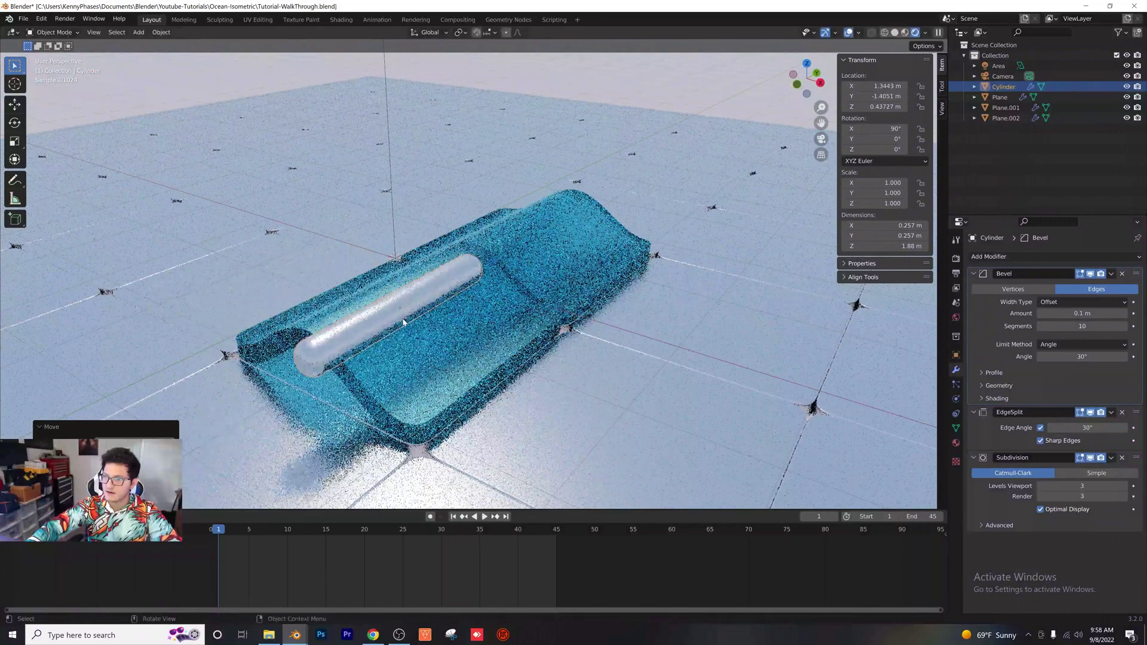
pyautogui.click(560, 367)
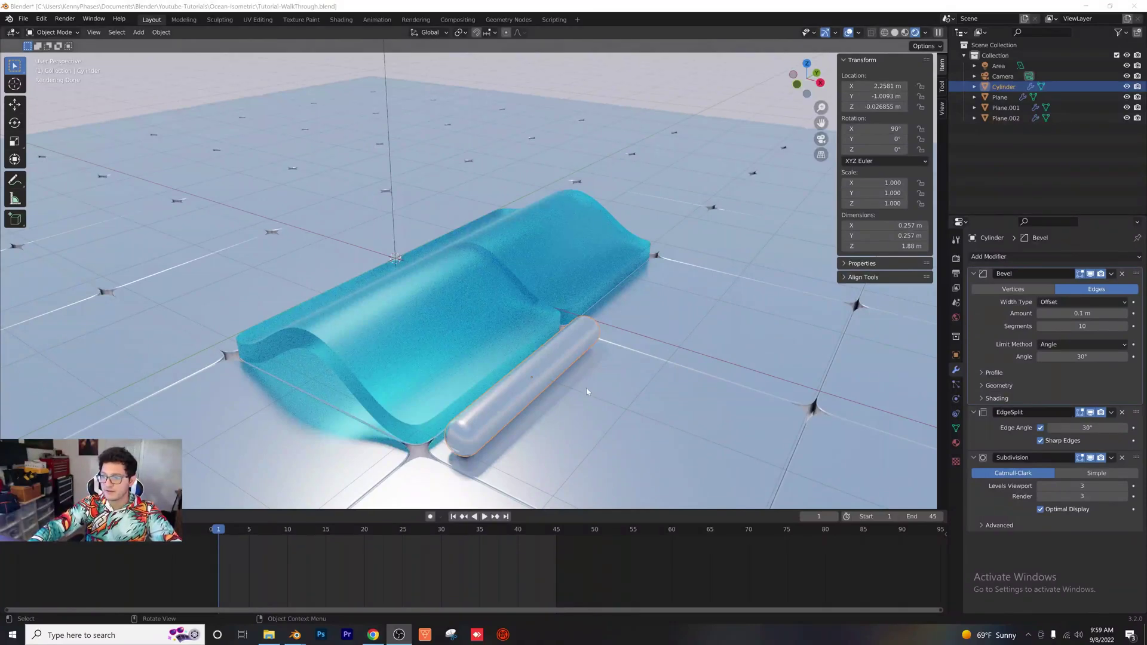
# - Insert a location keyframe for the cylinder at frame 1
pyautogui.click(557, 352)
pyautogui.click(556, 352)
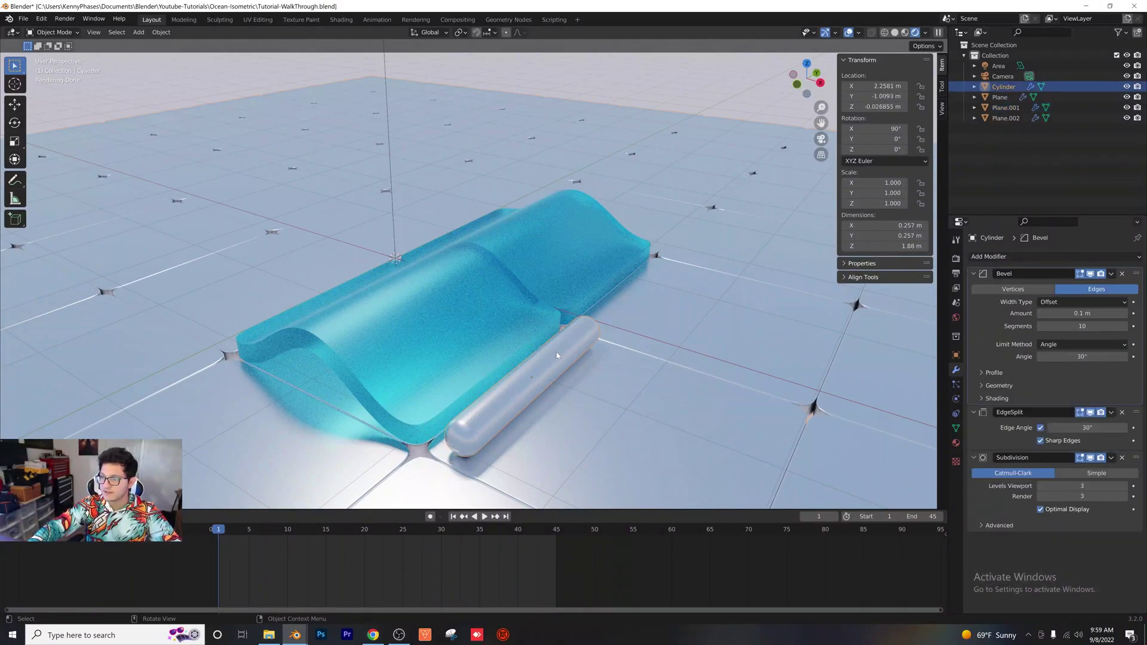
pyautogui.press('i')
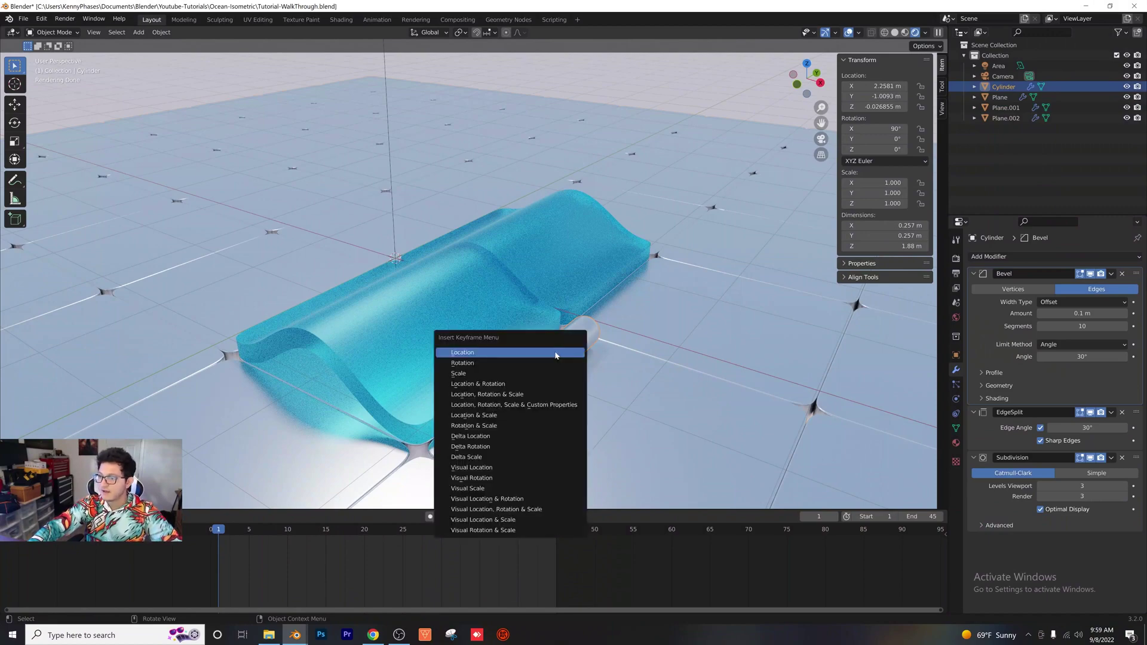
pyautogui.click(556, 355)
# - At frame 30, move the cylinder along X to about -0.21 m, across the wave, and insert a location keyframe
pyautogui.scroll(1, 281, 553)
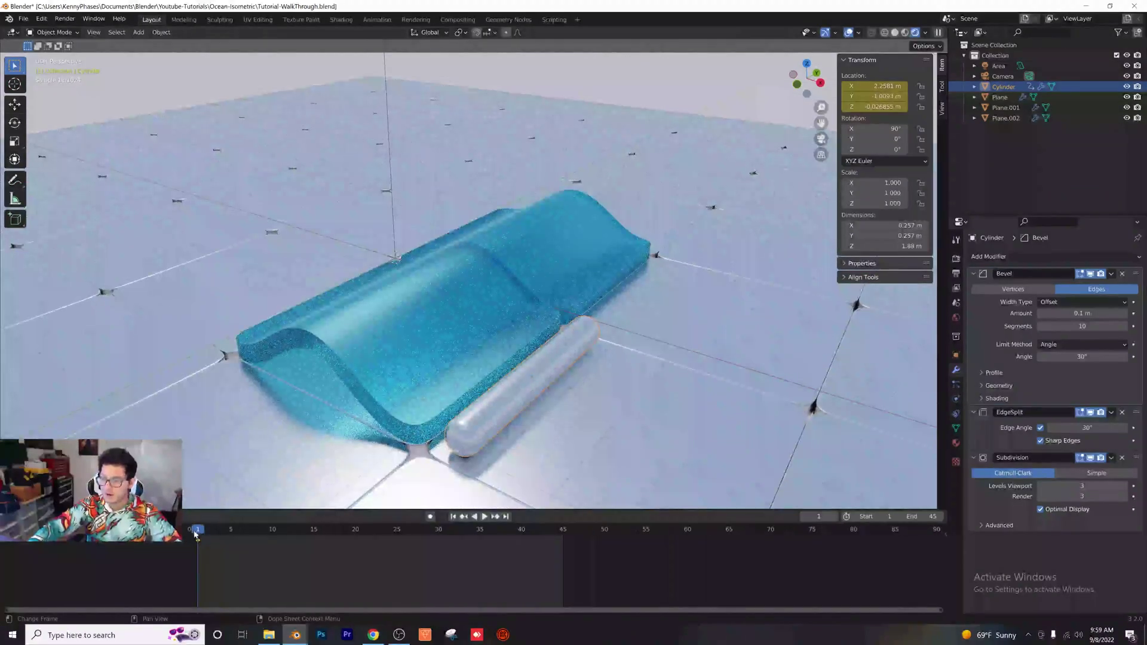
pyautogui.press('space')
pyautogui.press('space')
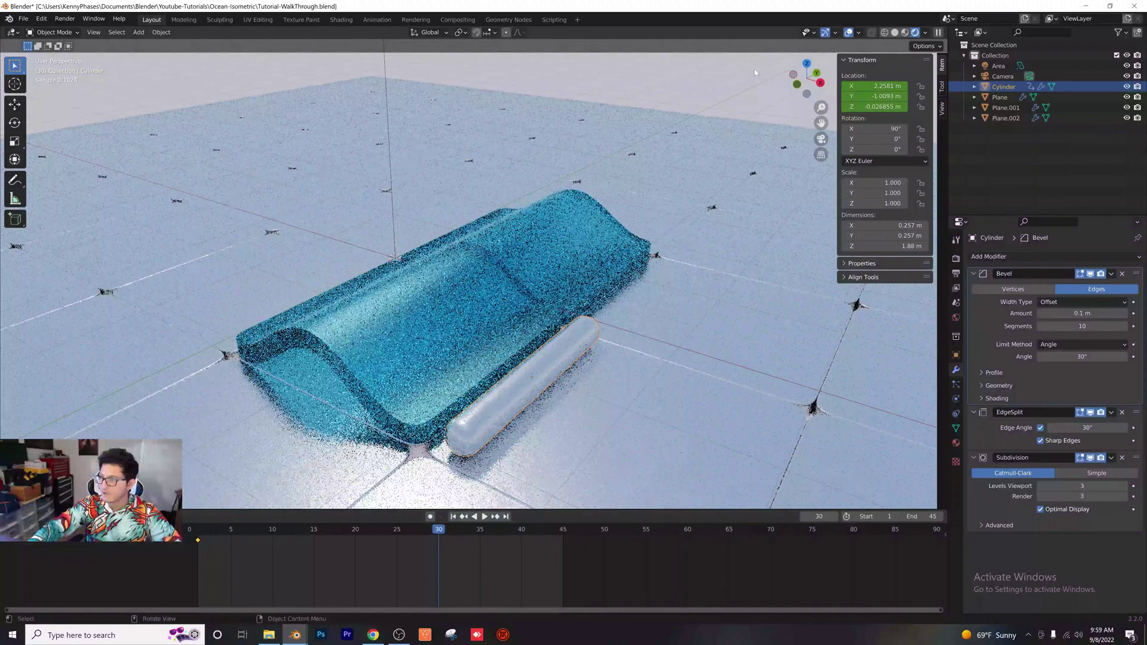
pyautogui.click(797, 85)
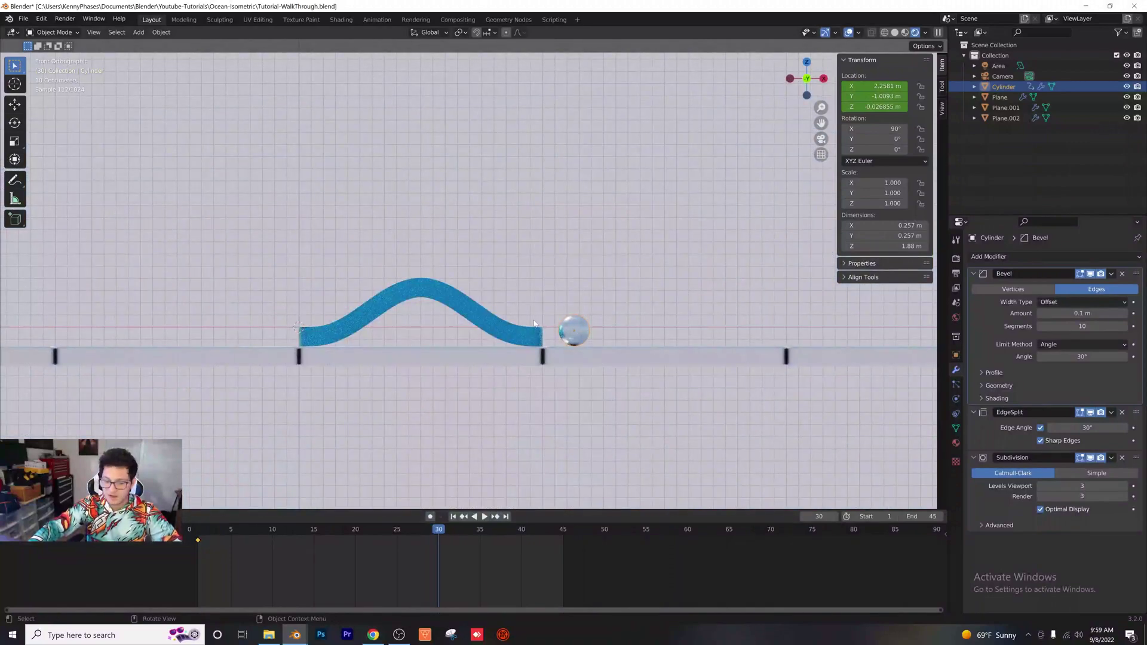
pyautogui.press('g')
pyautogui.press('x')
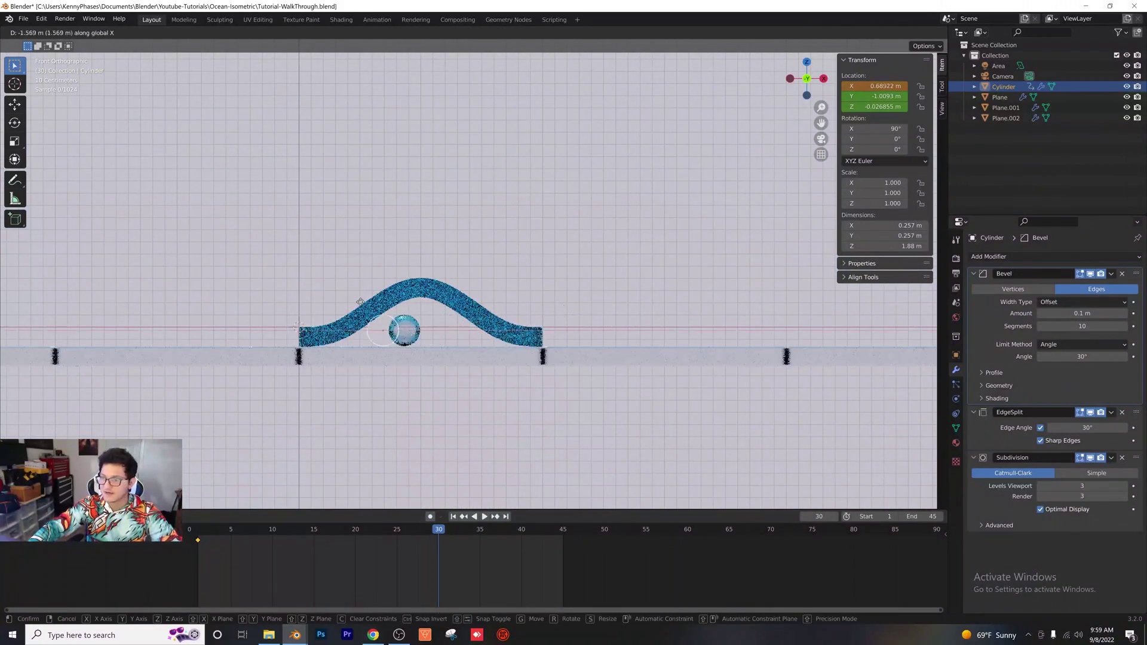
pyautogui.click(263, 299)
pyautogui.press('i')
pyautogui.click(265, 328)
# - Preview the cylinder's motion under the wave from frame 1 to frame 30
pyautogui.click(198, 531)
pyautogui.press('space')
pyautogui.moveTo(198, 533); pyautogui.dragTo(441, 541)
pyautogui.moveTo(338, 285); pyautogui.dragTo(305, 327, button='middle')
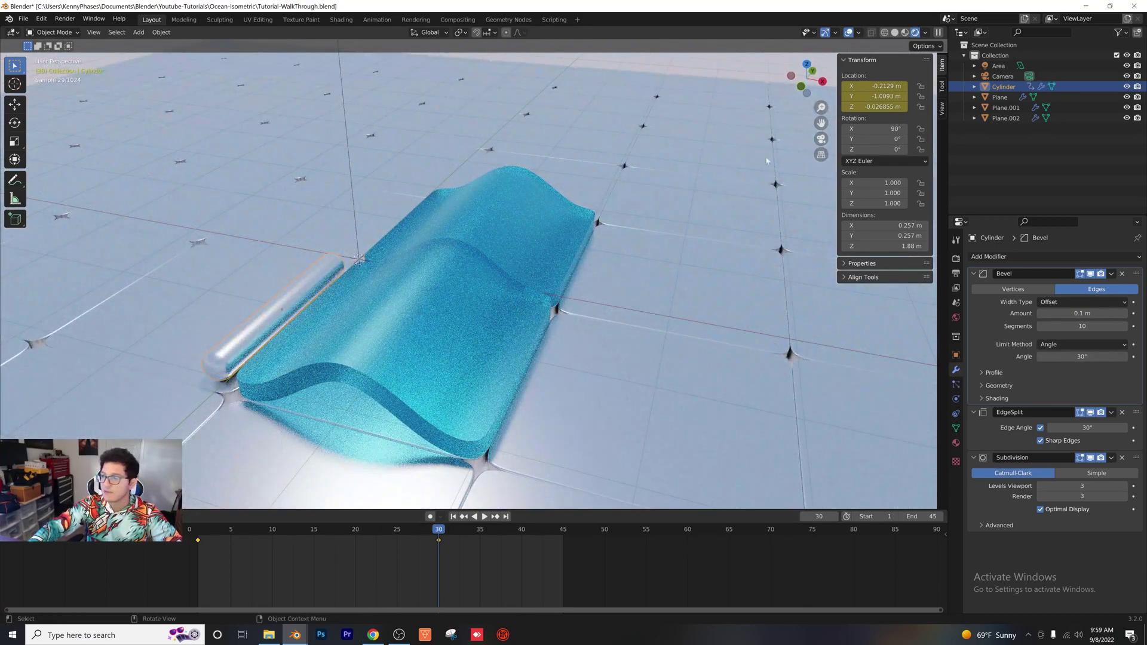
# - At frame 45, move the cylinder along Y to about 0.99 m in top view and insert a location keyframe
pyautogui.click(806, 64)
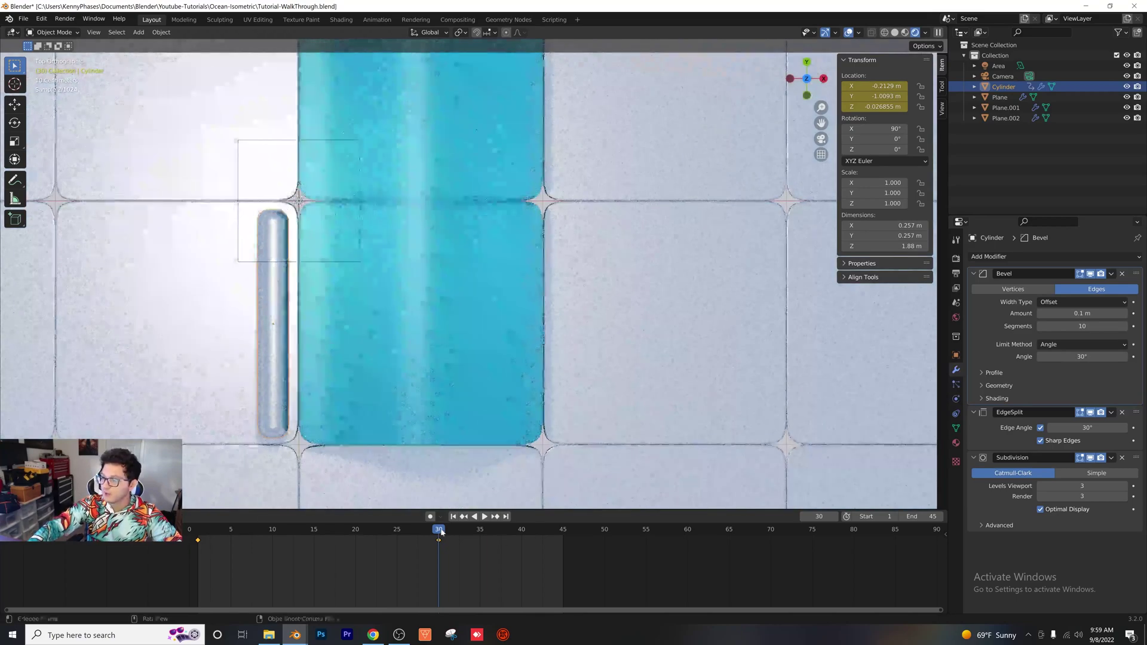
pyautogui.press('space')
pyautogui.moveTo(465, 534); pyautogui.dragTo(569, 536)
pyautogui.scroll(-2, 487, 335)
pyautogui.keyDown('shift'); pyautogui.moveTo(415, 237); pyautogui.dragTo(423, 342, button='middle'); pyautogui.keyUp('shift')
pyautogui.scroll(-1, 421, 343)
pyautogui.press('g')
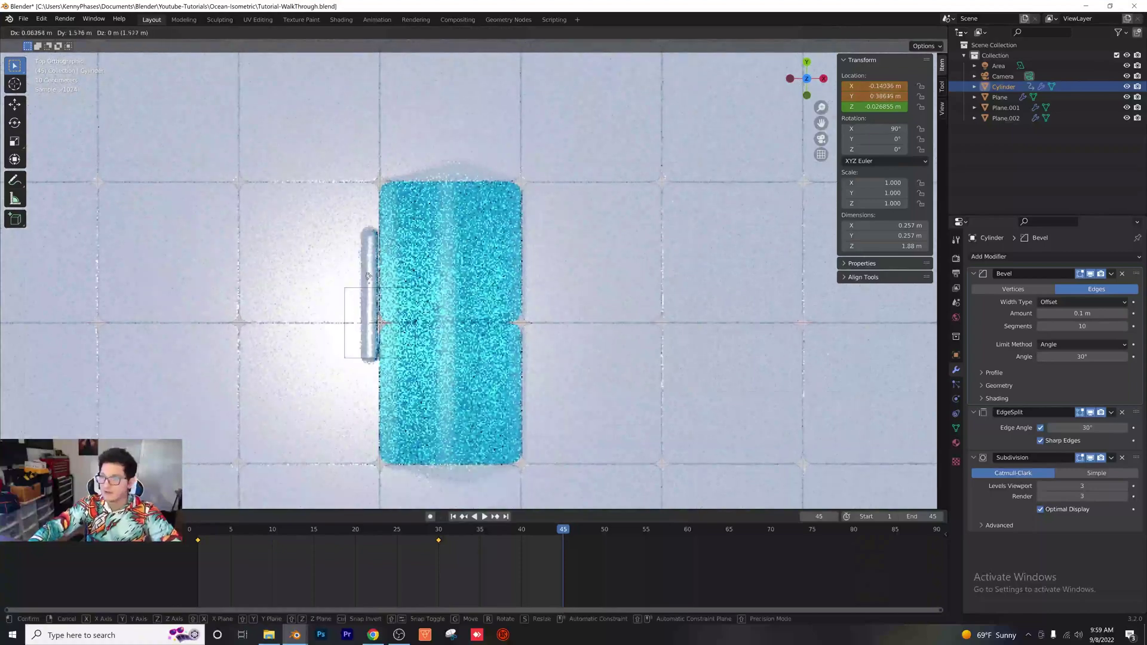
pyautogui.moveTo(362, 258); pyautogui.dragTo(367, 281)
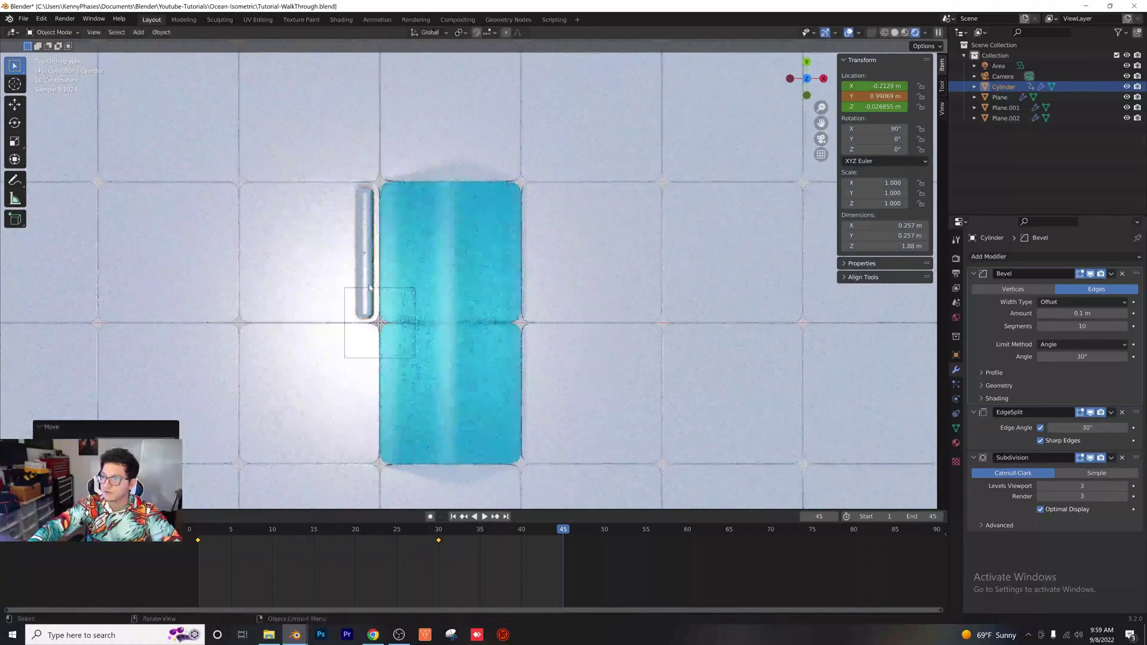
pyautogui.press('i')
pyautogui.click(367, 281)
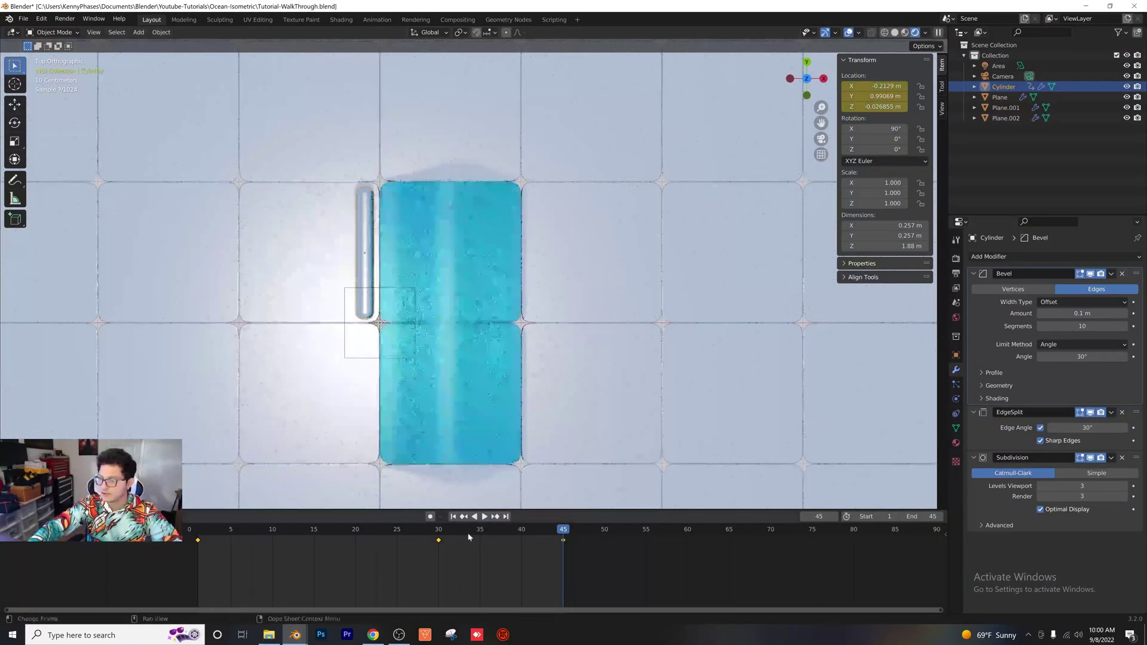
# - Play the animation from frame 1 to frame 45 in top view and camera view to check the cylinder's path
pyautogui.press('space')
pyautogui.moveTo(197, 530); pyautogui.dragTo(337, 541)
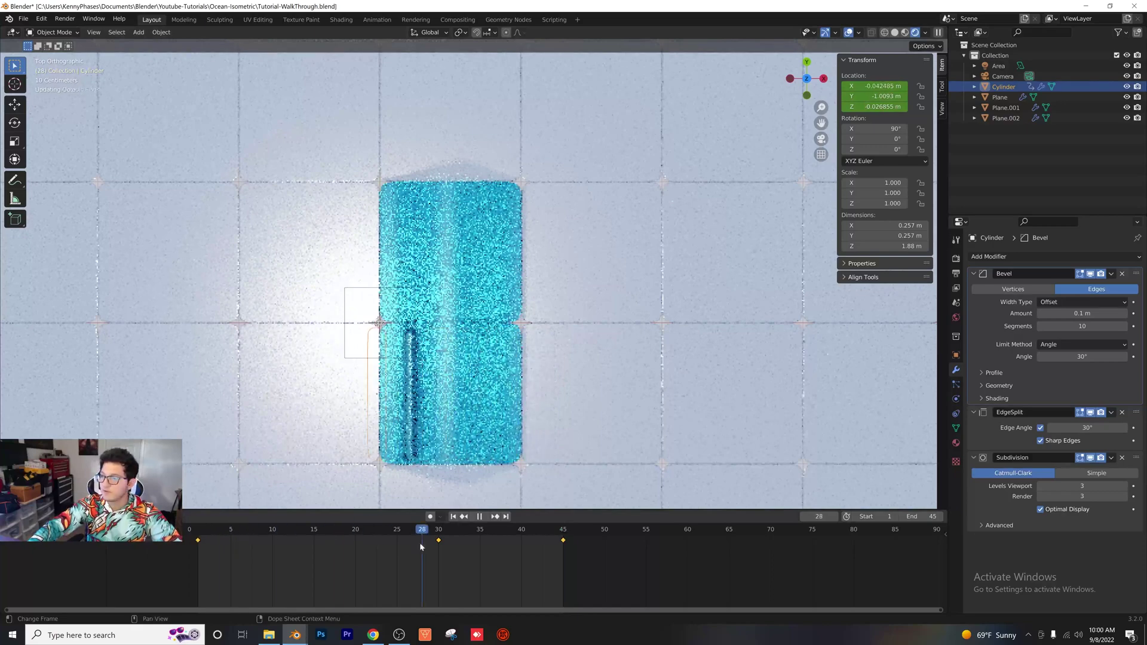
pyautogui.moveTo(550, 546)
pyautogui.mouseDown()
pyautogui.moveTo(441, 539)
pyautogui.moveTo(536, 540)
pyautogui.mouseUp()
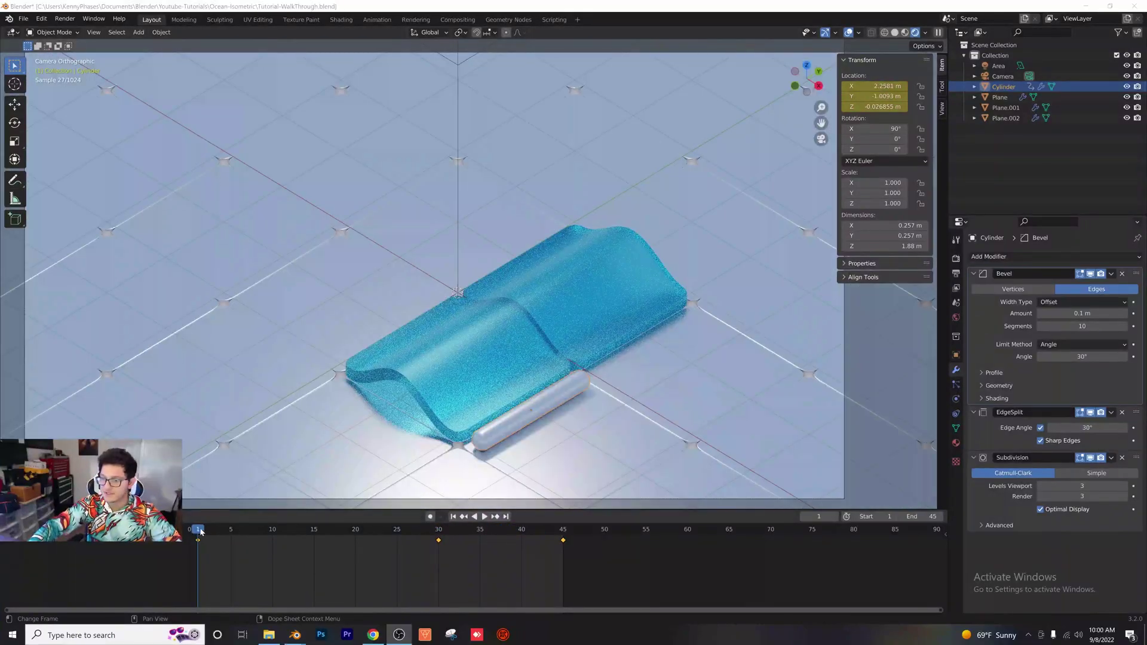
pyautogui.press('space')
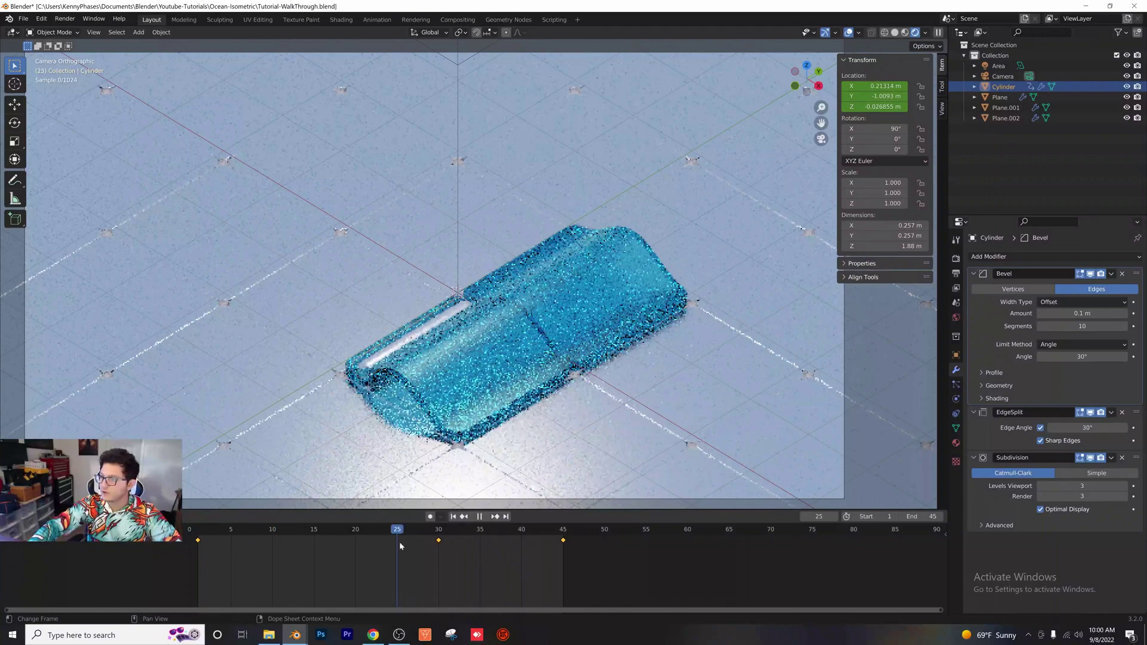
pyautogui.moveTo(555, 541); pyautogui.dragTo(199, 534)
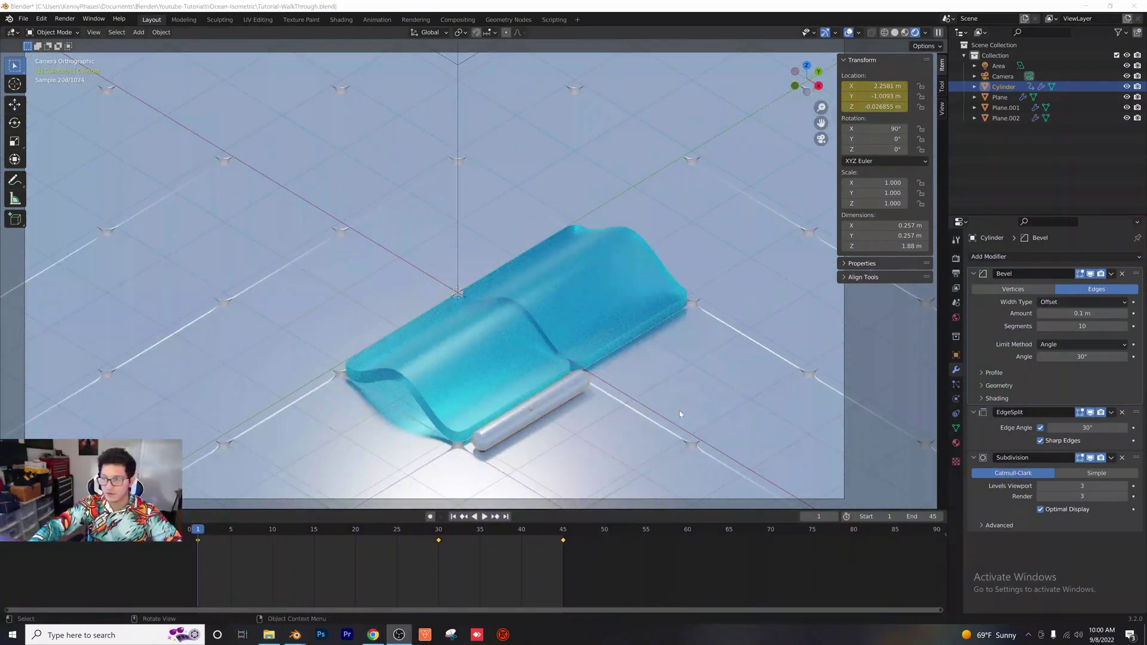
# - At frame 1, duplicate the animated cylinder in place and add a Plain Axes empty at the world origin
pyautogui.click(566, 392)
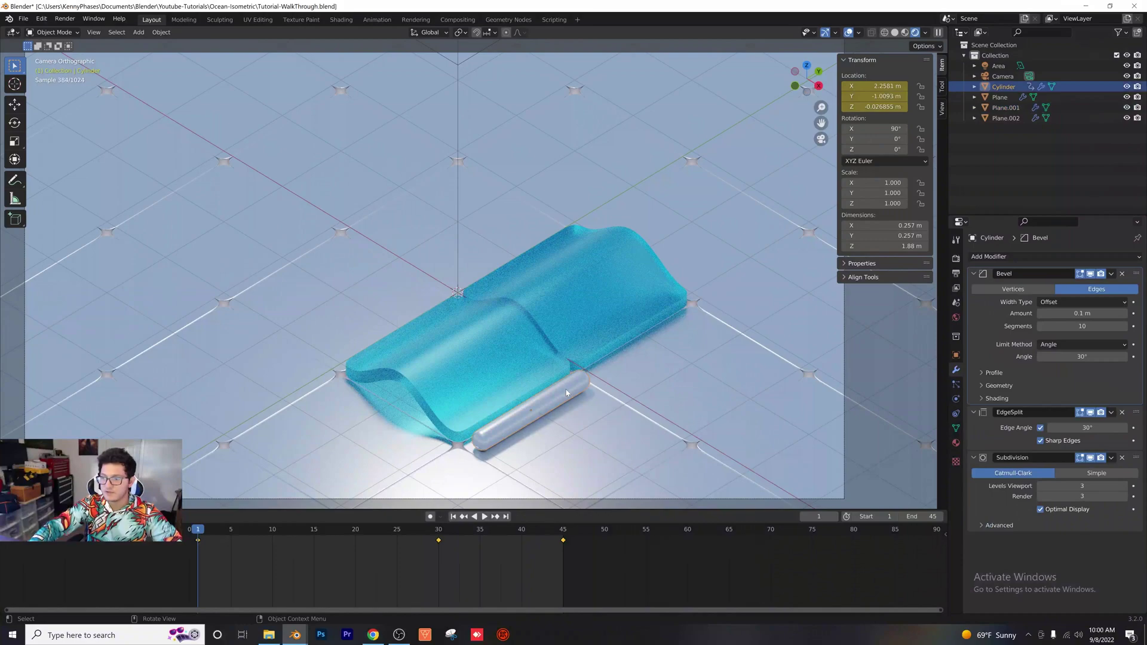
pyautogui.hotkey('shift', 'd')
pyautogui.rightClick(567, 393)
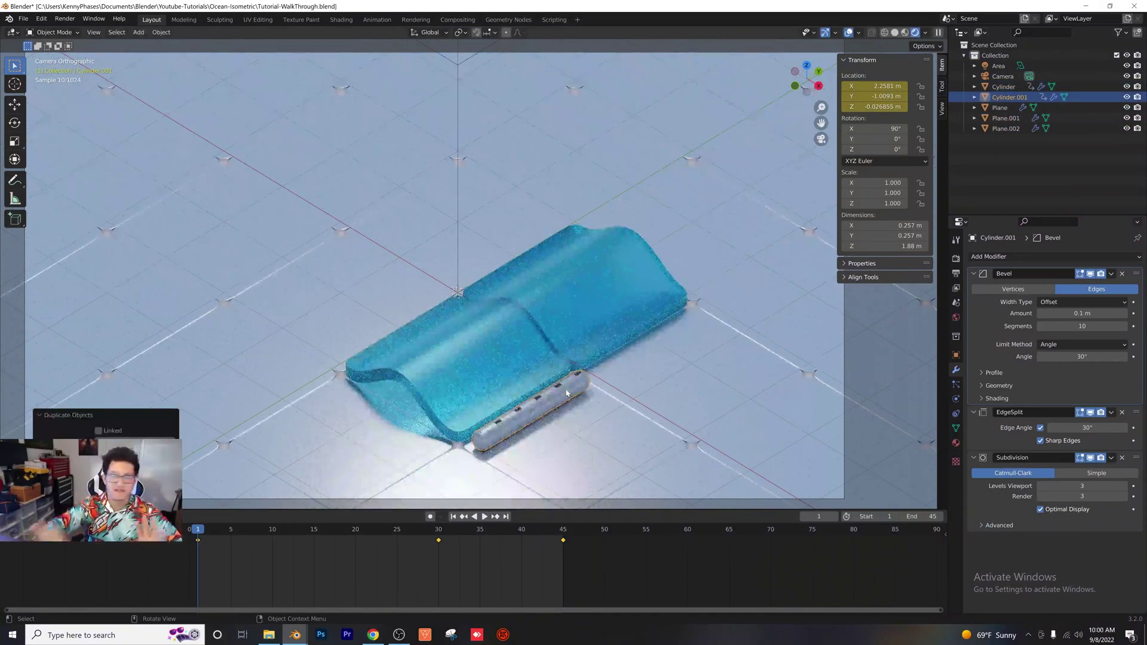
pyautogui.click(141, 33)
pyautogui.moveTo(179, 147)
pyautogui.click(246, 153)
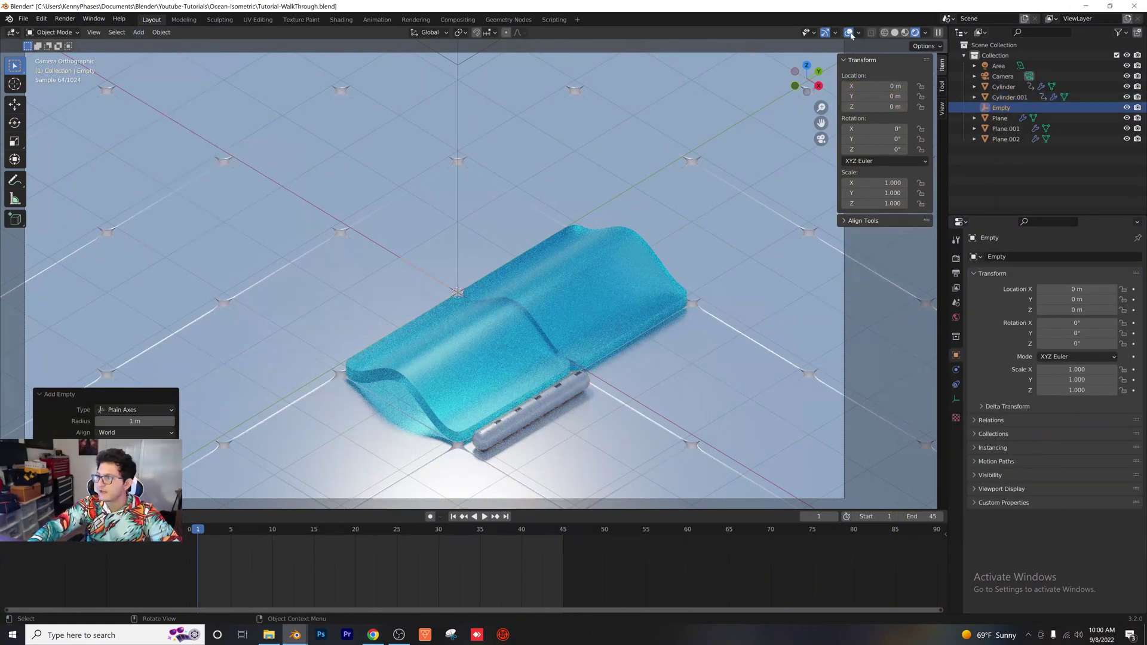
# - In solid top view, move the empty along X to 1 m, onto the centre line of the waves
pyautogui.click(895, 33)
pyautogui.scroll(-3, 529, 228)
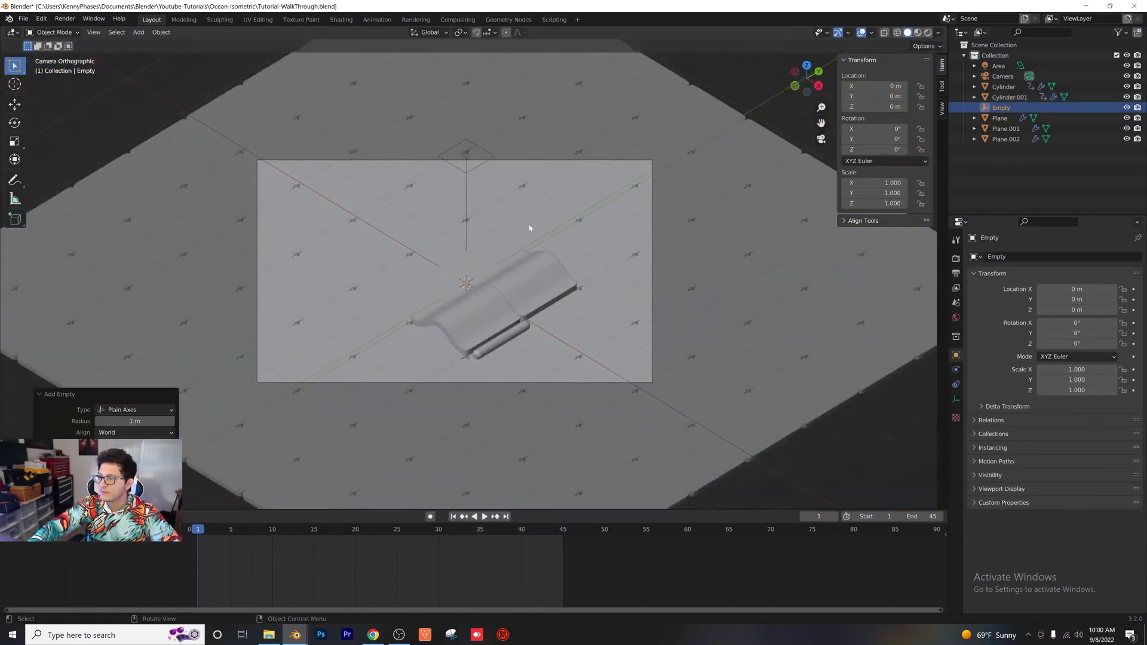
pyautogui.click(807, 64)
pyautogui.scroll(5, 436, 311)
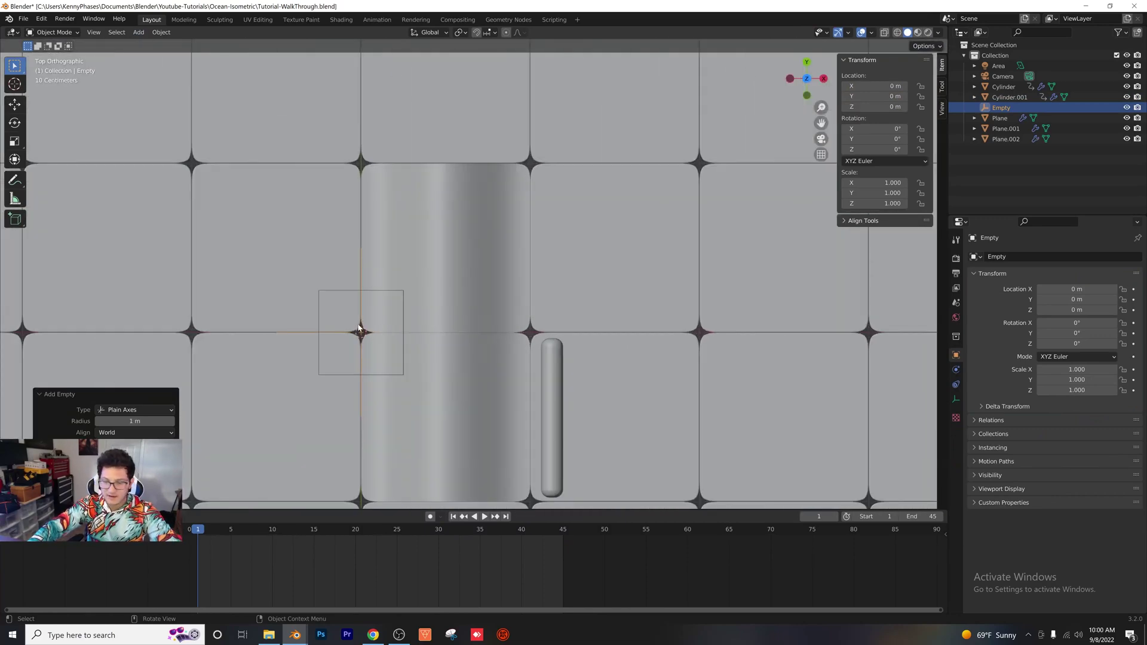
pyautogui.press('g')
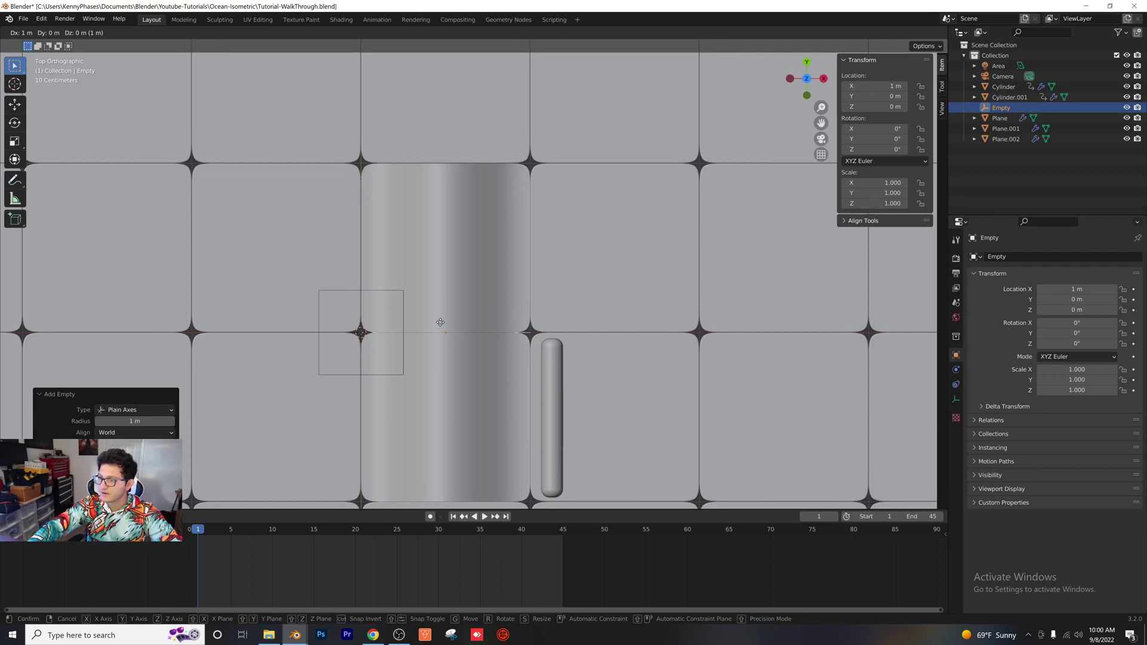
pyautogui.click(440, 323)
# - Parent the duplicated cylinder to the empty as an object
pyautogui.moveTo(479, 345); pyautogui.dragTo(478, 231, button='middle')
pyautogui.scroll(2, 472, 316)
pyautogui.moveTo(469, 323); pyautogui.dragTo(446, 323, button='middle')
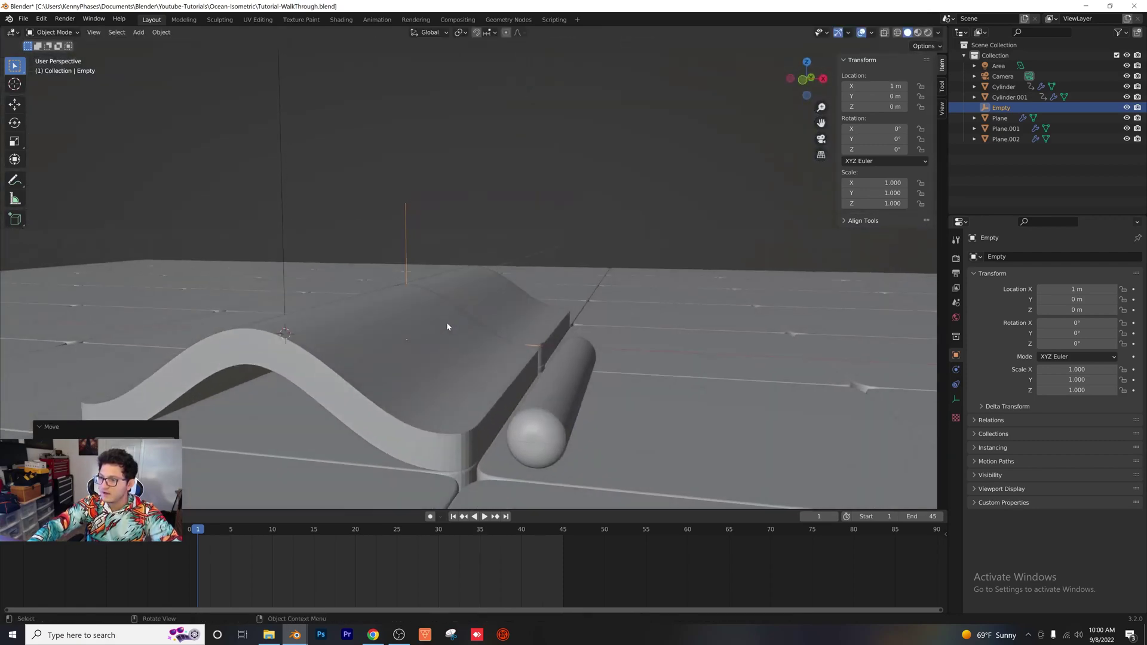
pyautogui.scroll(-2, 575, 406)
pyautogui.click(533, 379)
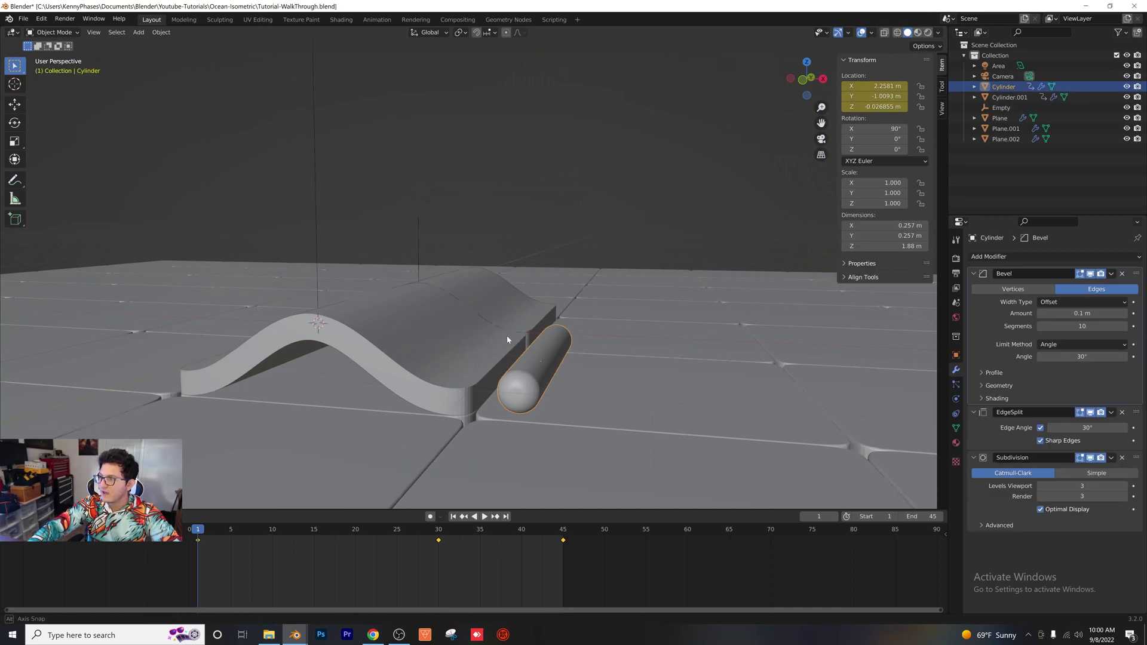
pyautogui.moveTo(506, 335); pyautogui.dragTo(508, 376, button='middle')
pyautogui.click(1008, 98)
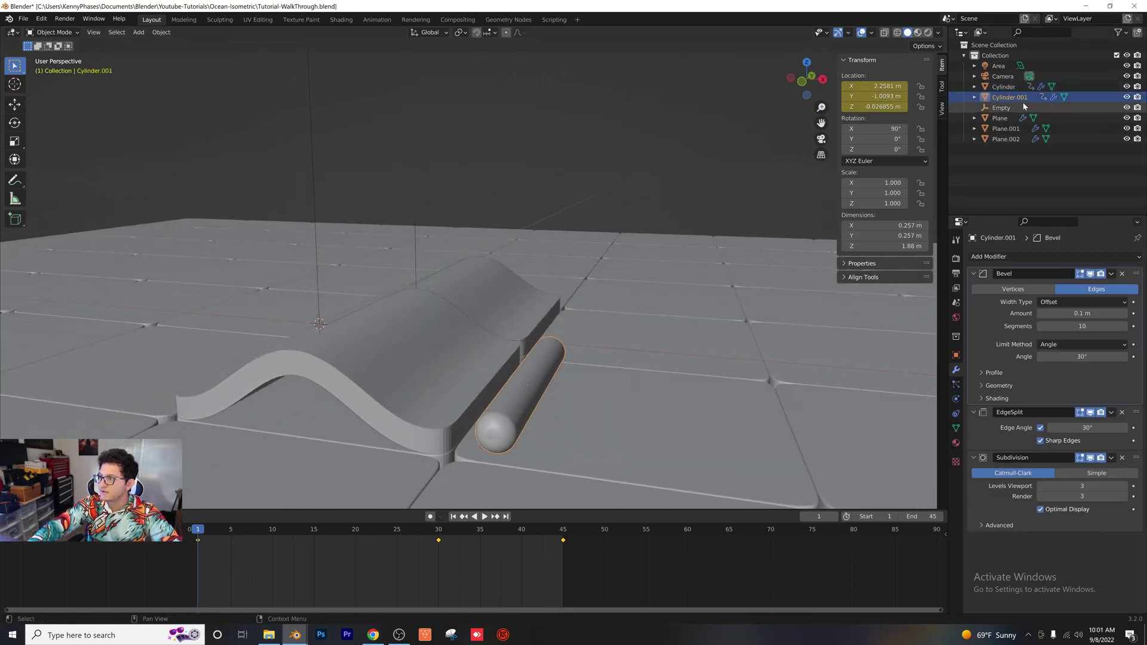
pyautogui.moveTo(438, 240); pyautogui.dragTo(442, 231, button='middle')
pyautogui.keyDown('shift'); pyautogui.click(422, 226); pyautogui.keyUp('shift')
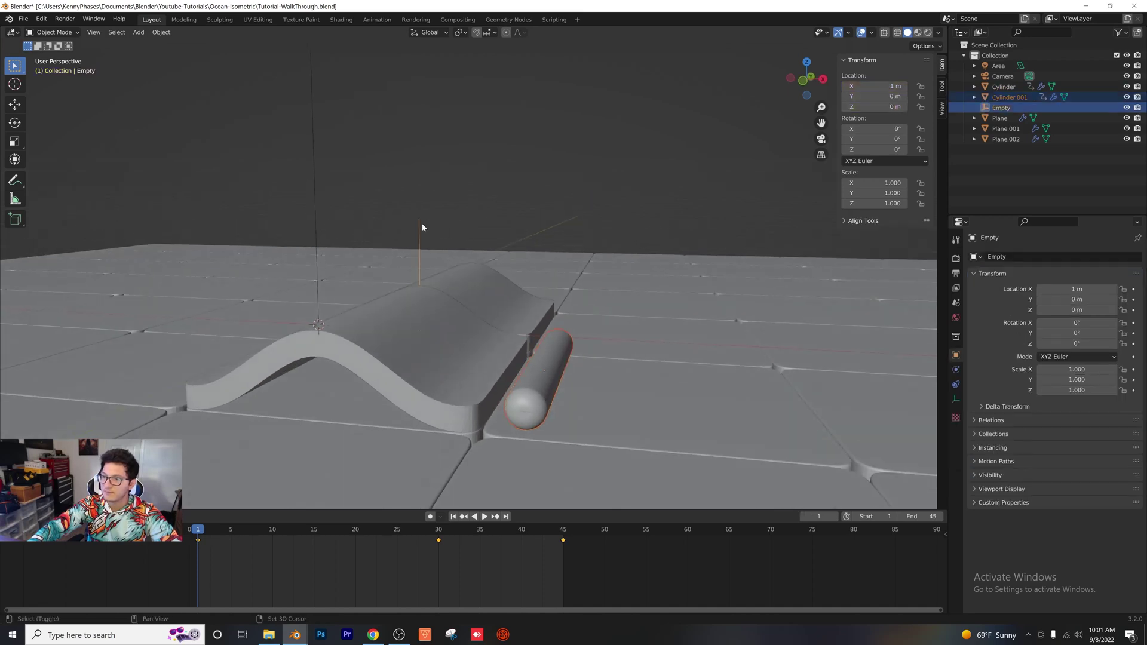
pyautogui.hotkey('ctrl', 'p')
pyautogui.click(423, 228)
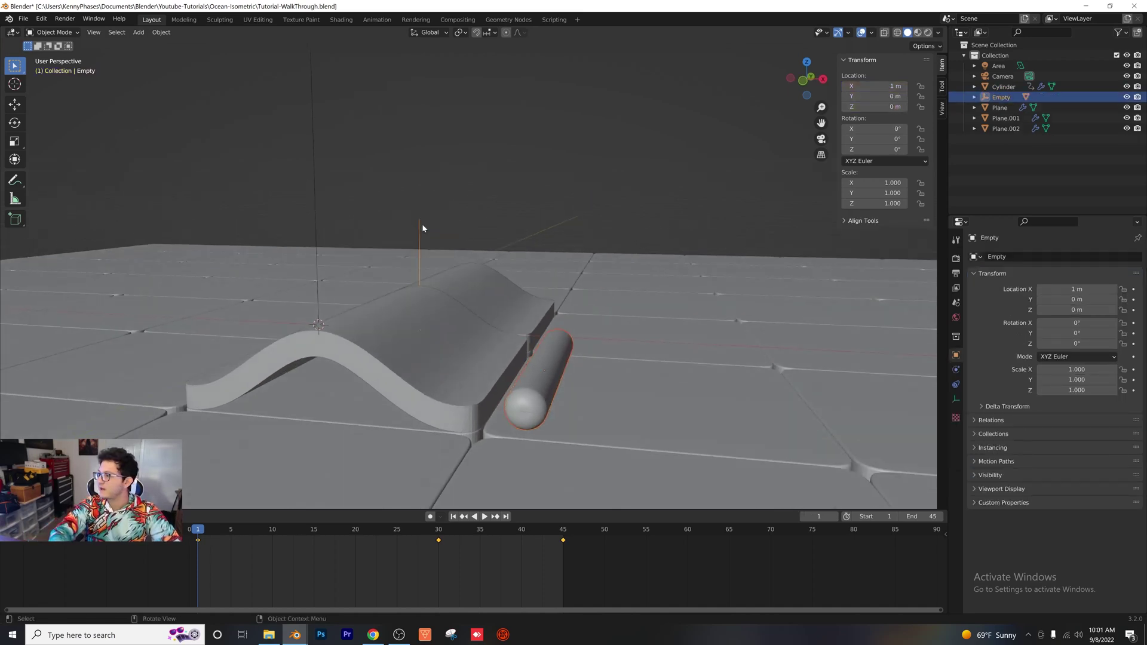
# - Try moving the empty to test whether the duplicated cylinder follows it, and undo the move
pyautogui.click(1010, 77)
pyautogui.click(1001, 98)
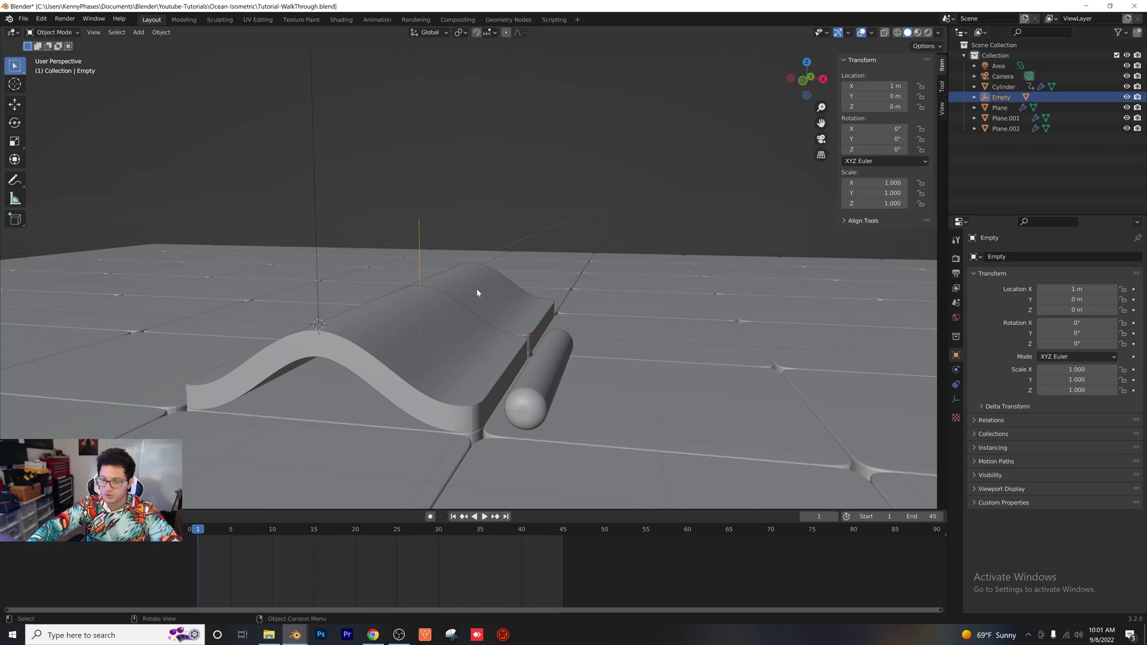
pyautogui.press('g')
pyautogui.click(507, 162)
pyautogui.hotkey('ctrl', 'z')
pyautogui.moveTo(492, 289); pyautogui.dragTo(494, 291, button='middle')
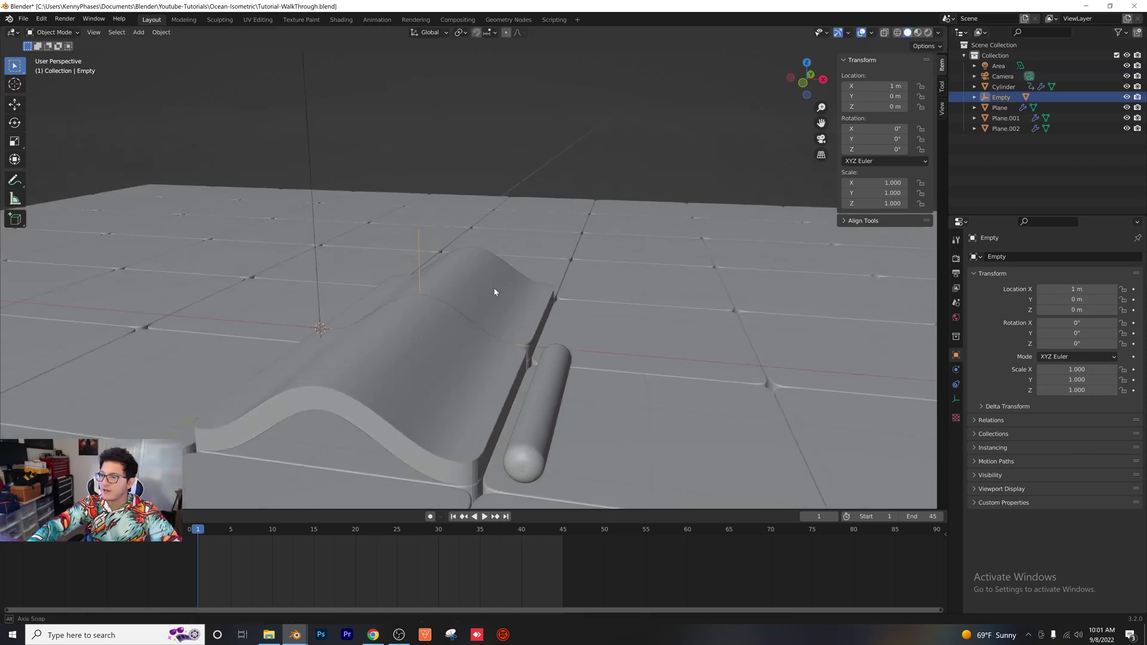
# - Set the empty's Z rotation to -180° and play back the motion of both cylinders
pyautogui.moveTo(893, 149); pyautogui.dragTo(752, 150)
pyautogui.moveTo(440, 342)
pyautogui.mouseDown(button='middle')
pyautogui.moveTo(448, 333)
pyautogui.moveTo(432, 333)
pyautogui.mouseUp(button='middle')
pyautogui.press('space')
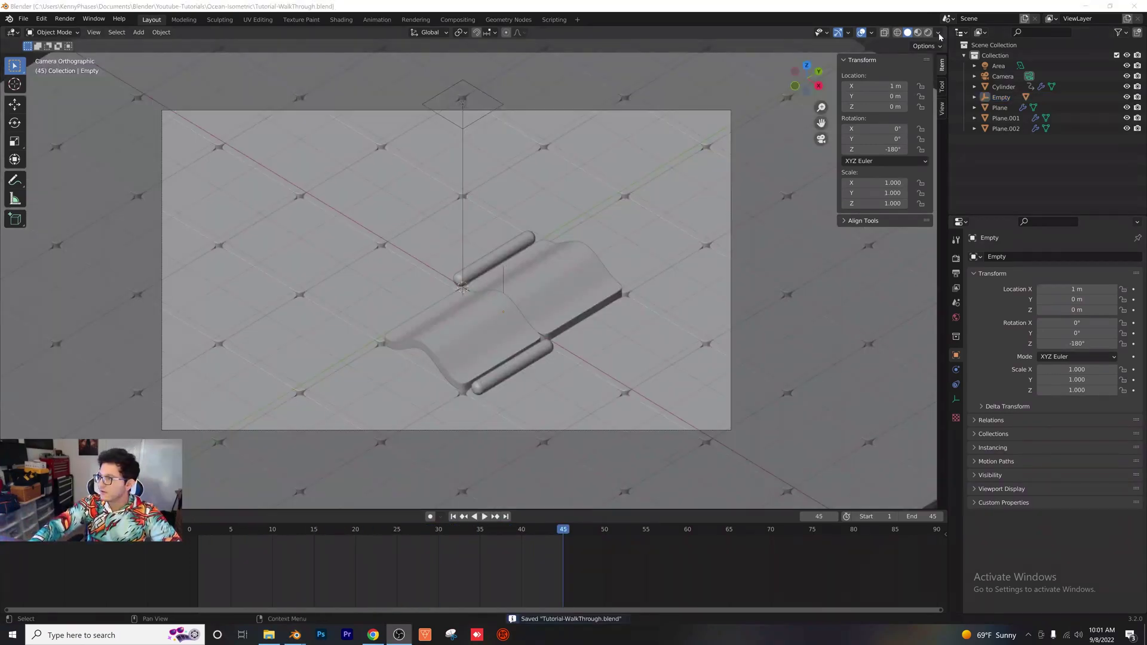
# - In the rendered camera view, make the rear wave plane's glass material single-user and change its color to light green
pyautogui.click(928, 33)
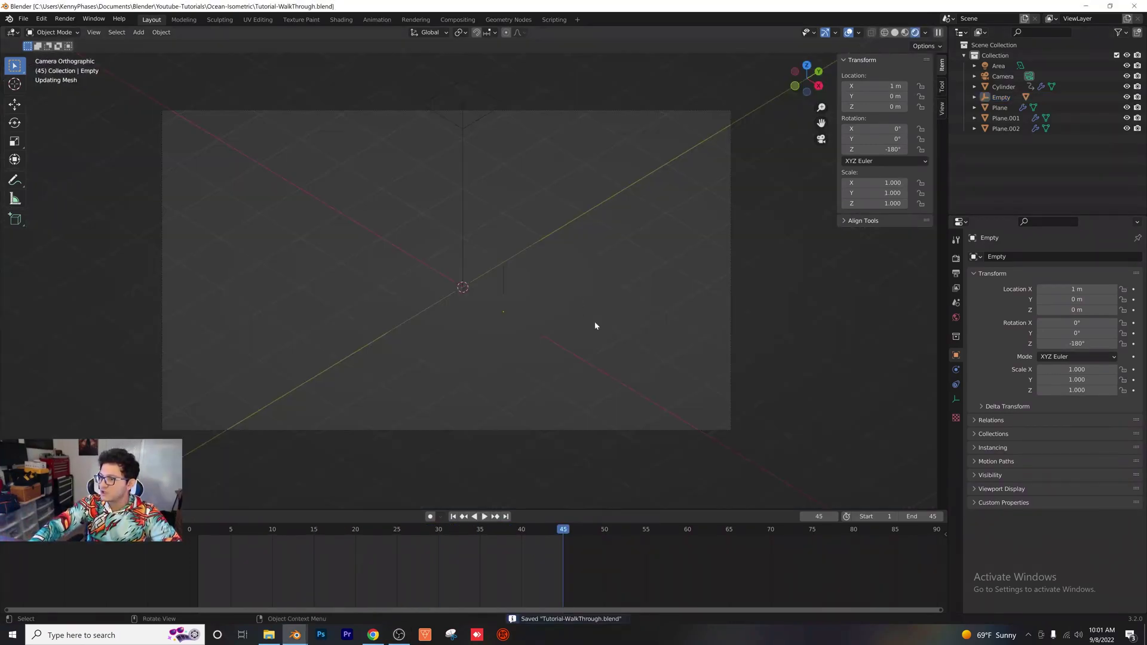
pyautogui.click(543, 290)
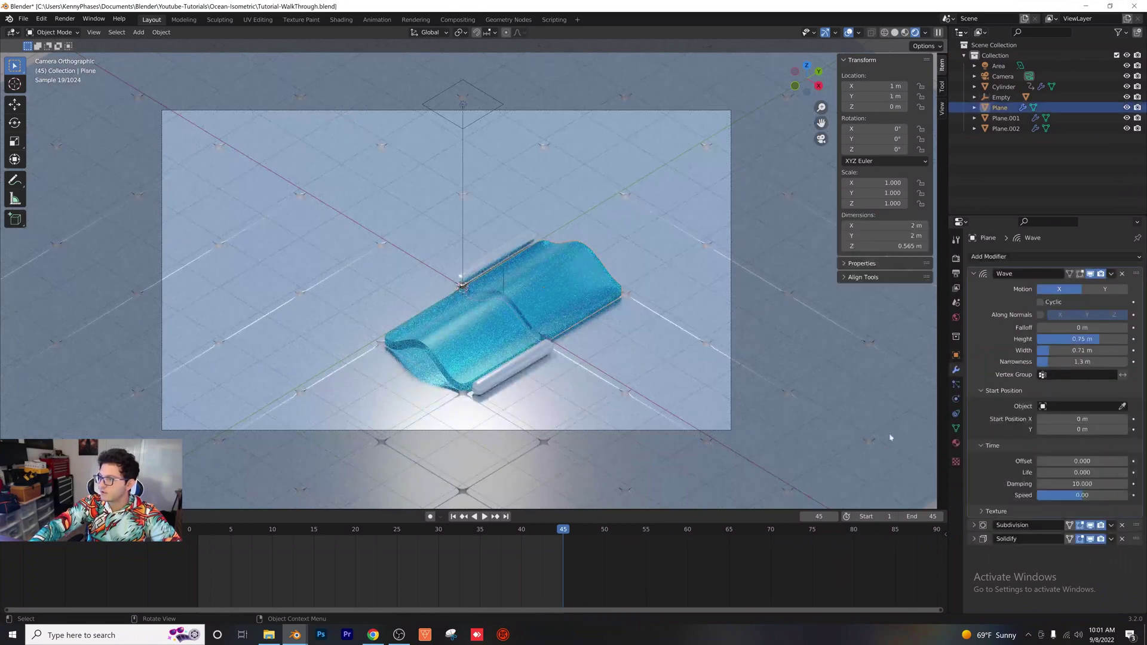
pyautogui.click(955, 442)
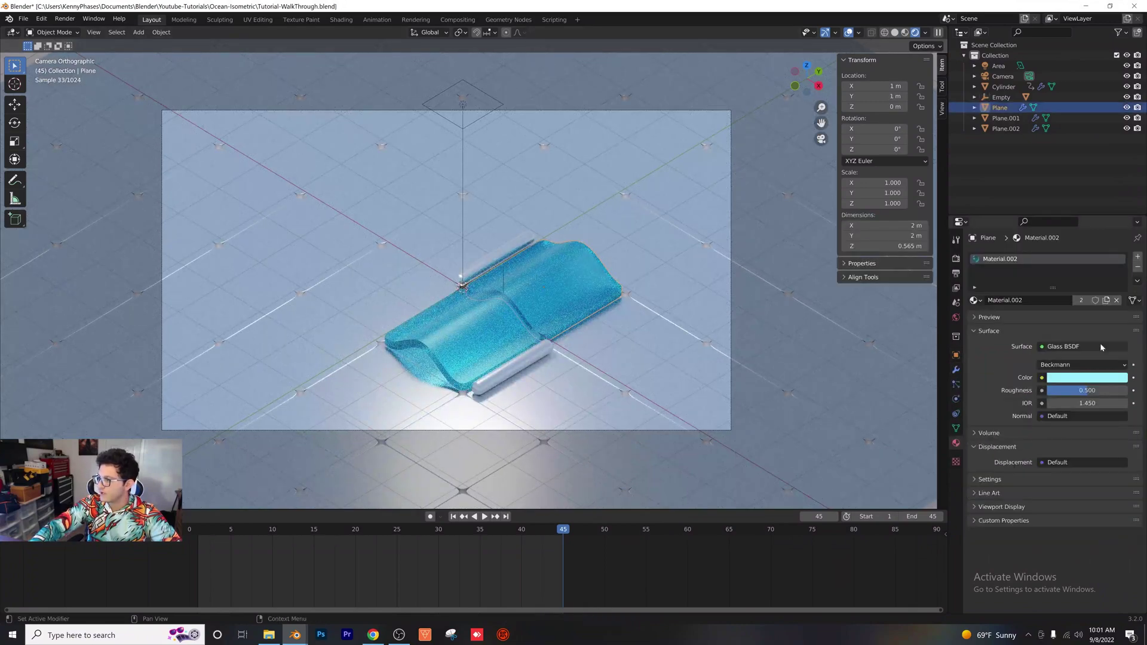
pyautogui.click(1106, 300)
pyautogui.click(1087, 378)
pyautogui.click(1067, 256)
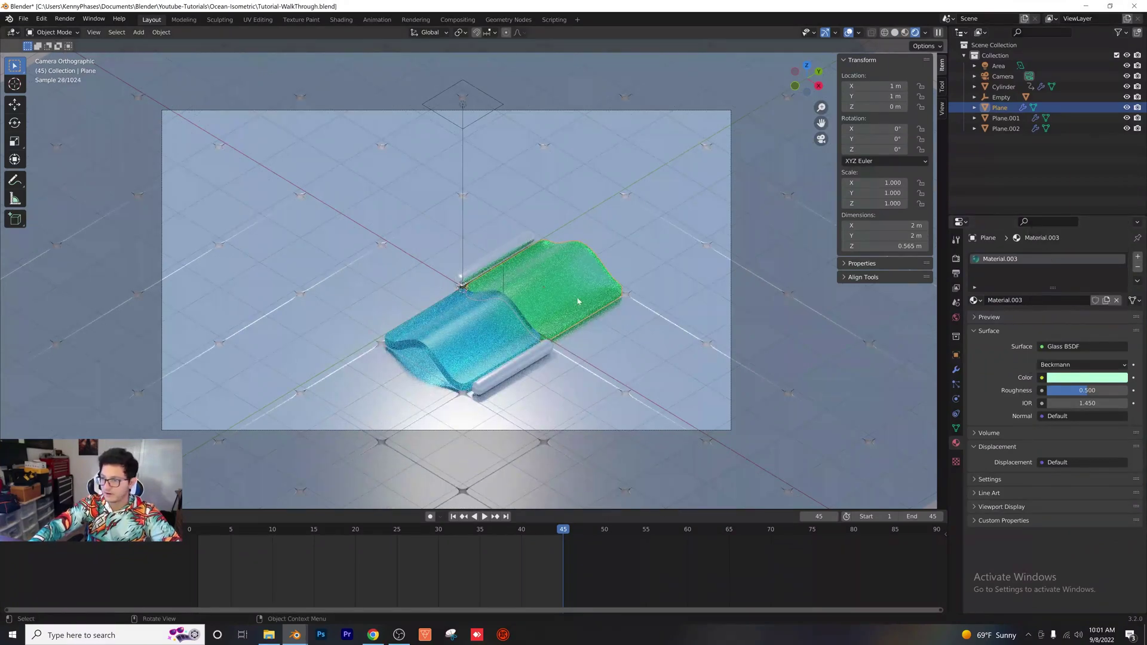
pyautogui.scroll(2, 604, 357)
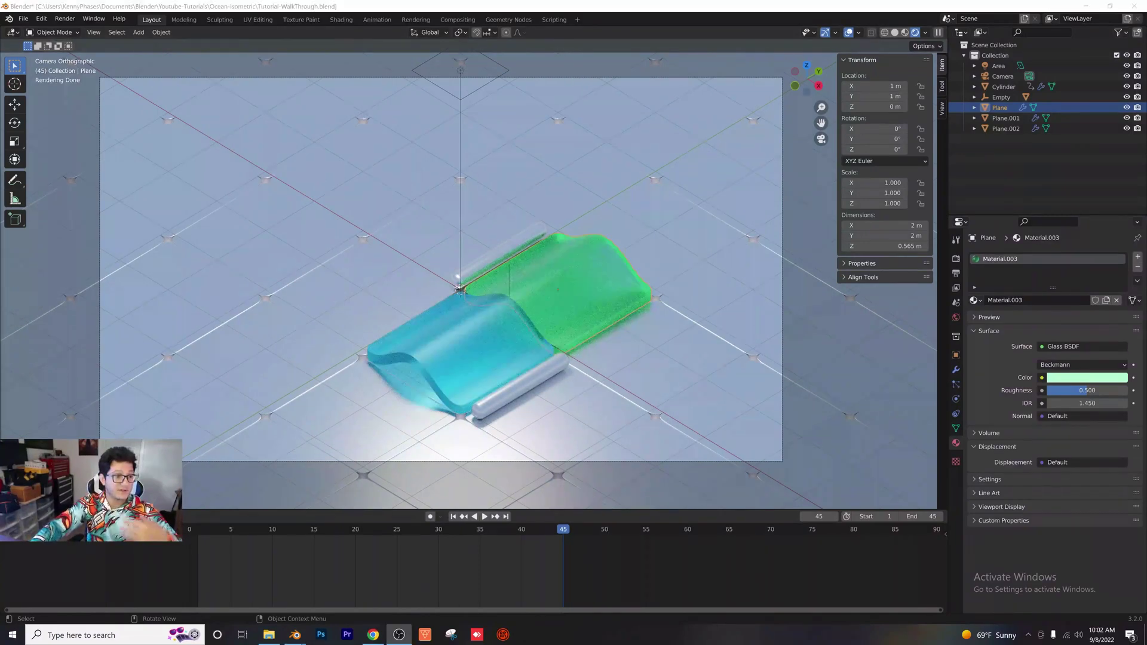
# - Switch to solid shading and add a cube at the world origin in front view
pyautogui.click(895, 32)
pyautogui.moveTo(455, 341)
pyautogui.mouseDown(button='middle')
pyautogui.moveTo(474, 322)
pyautogui.moveTo(538, 317)
pyautogui.moveTo(494, 207)
pyautogui.mouseUp(button='middle')
pyautogui.scroll(3, 537, 317)
pyautogui.click(580, 329)
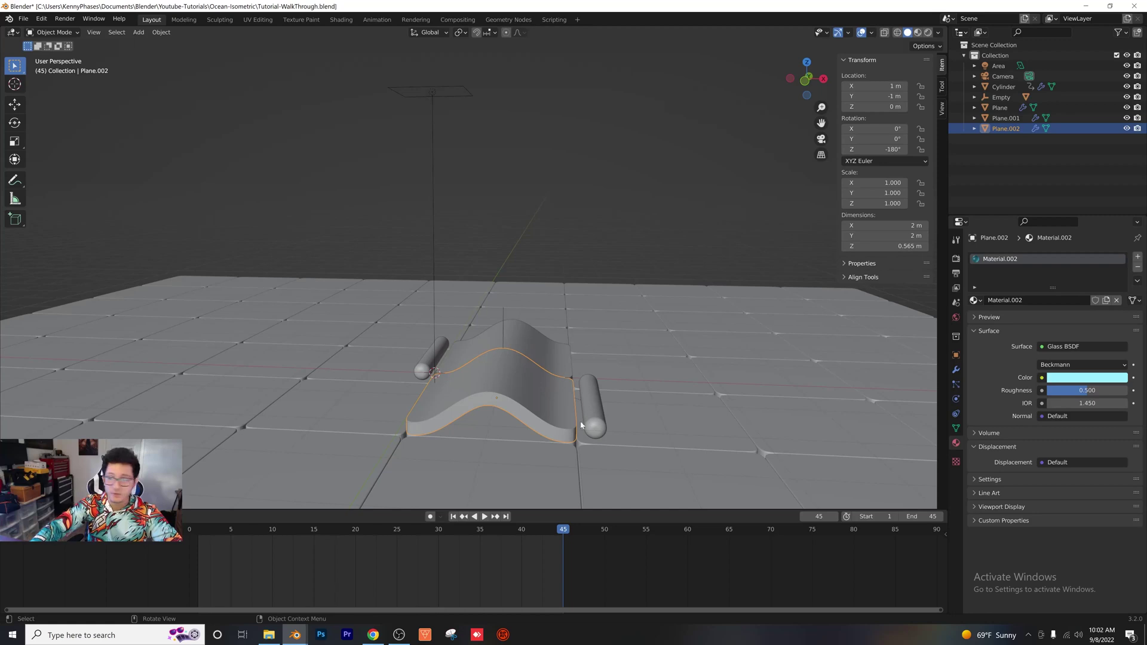
pyautogui.moveTo(476, 367); pyautogui.dragTo(489, 333, button='middle')
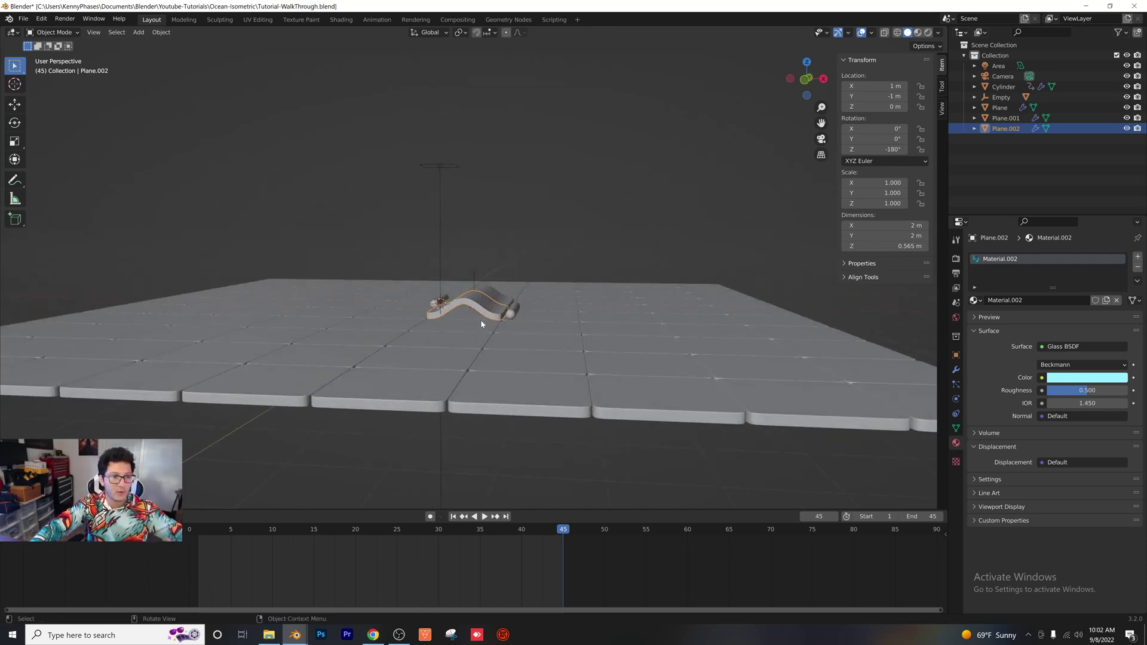
pyautogui.press('KP_1')
pyautogui.click(138, 32)
pyautogui.moveTo(153, 44)
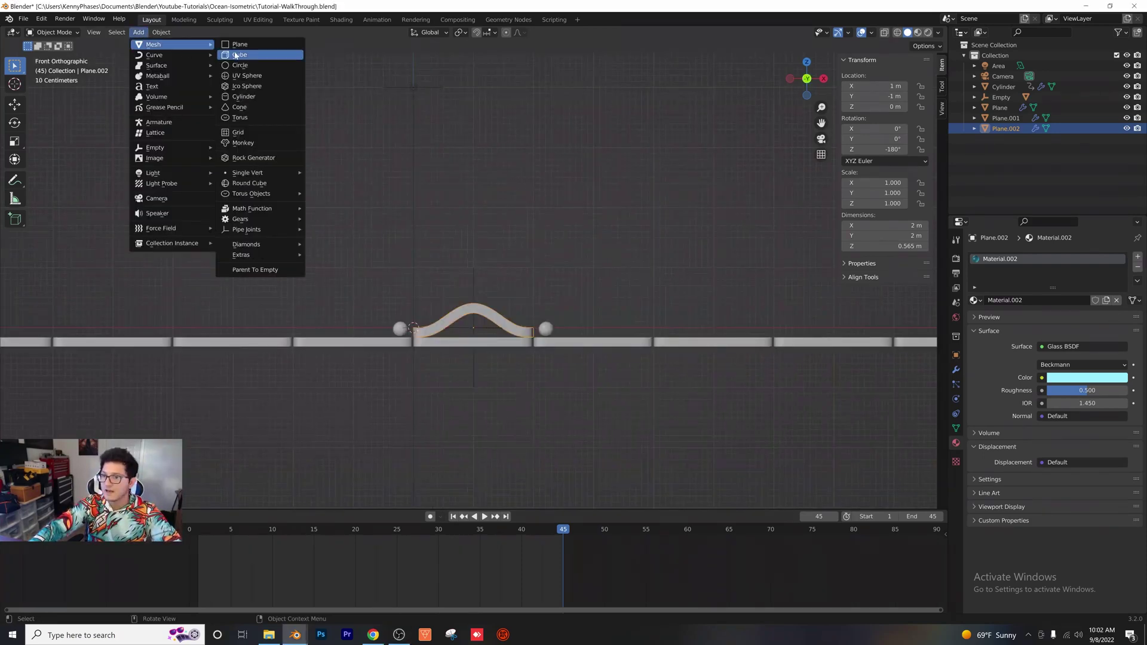
pyautogui.click(240, 55)
# - Scale the cube to about 0.167 and move it below the floor to about X 4.30 m, Z -0.64 m
pyautogui.press('s')
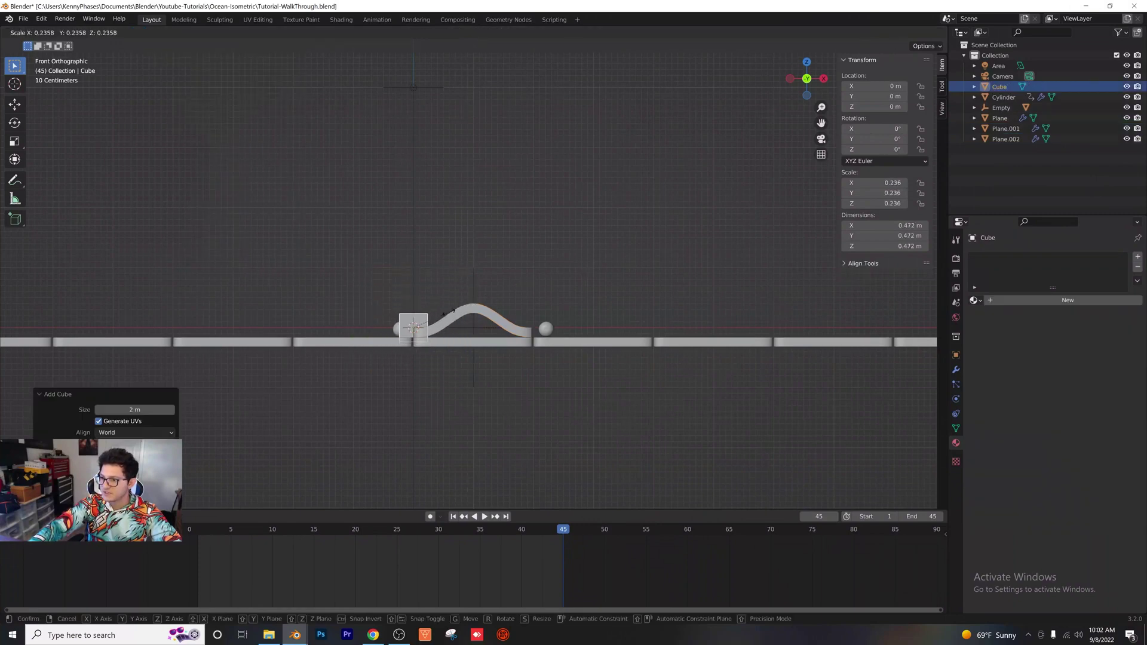
pyautogui.click(440, 313)
pyautogui.press('g')
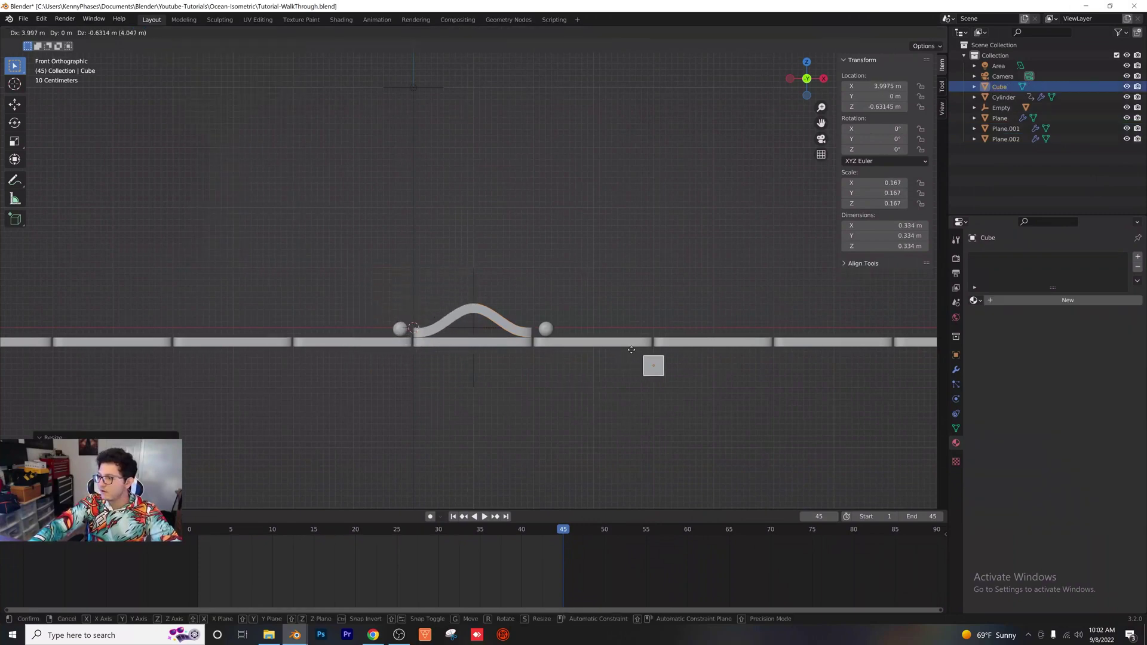
pyautogui.click(639, 354)
# - In front view, try sliding the cube along X underneath the wave to its other side, and undo the move
pyautogui.moveTo(637, 354); pyautogui.dragTo(602, 363, button='middle')
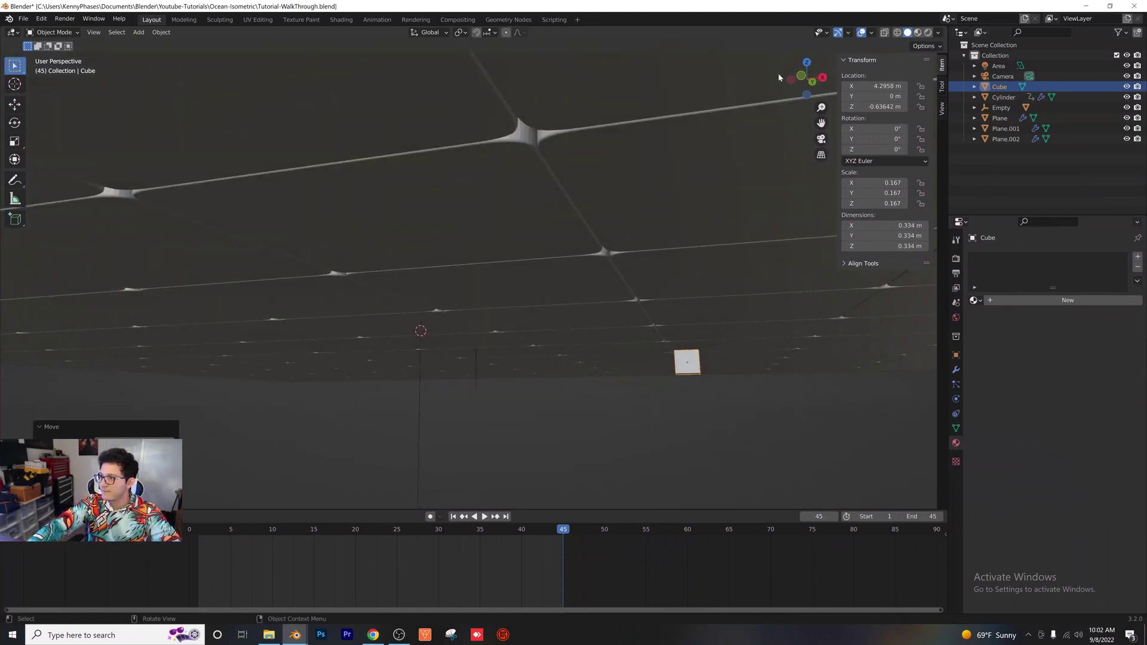
pyautogui.click(800, 74)
pyautogui.press('g')
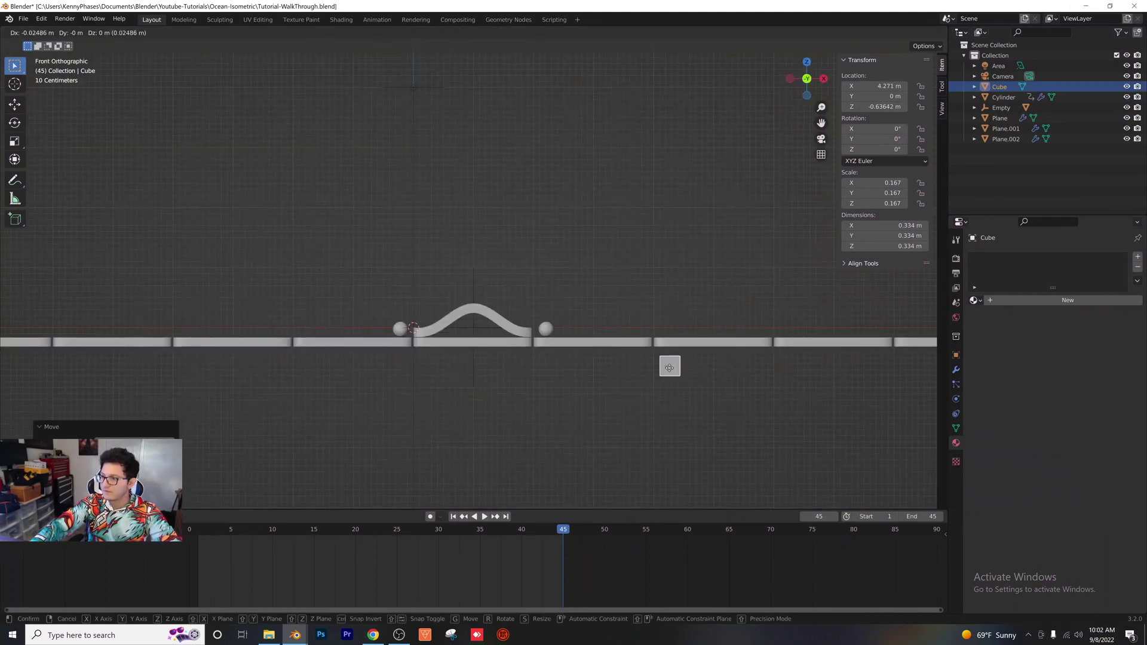
pyautogui.click(326, 370)
pyautogui.hotkey('ctrl', 'z')
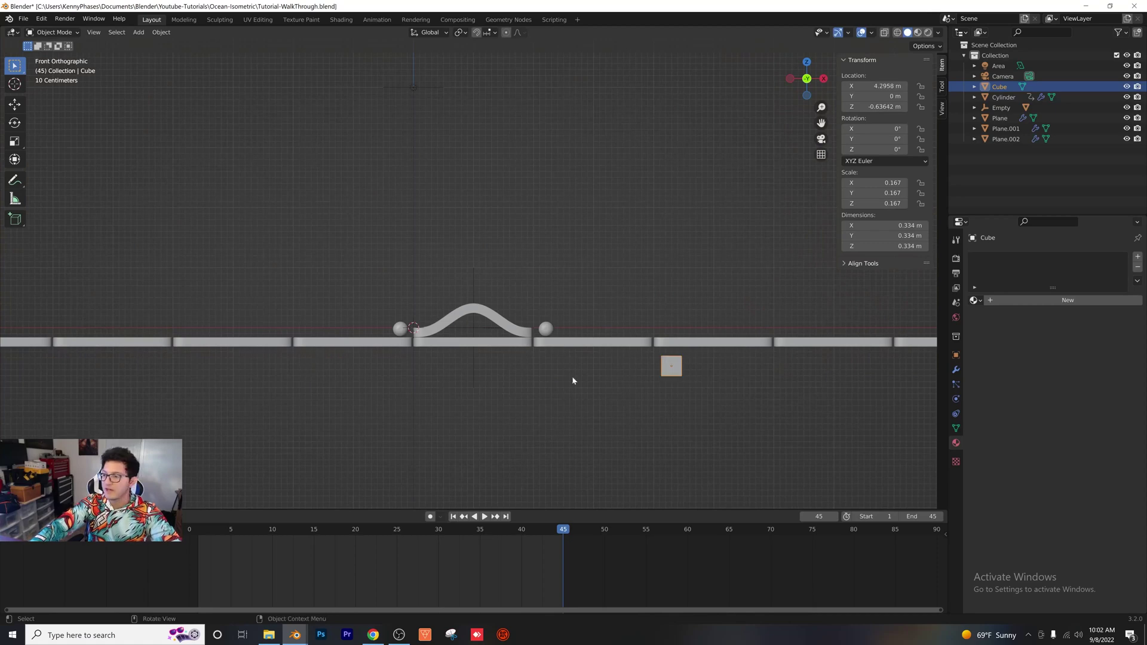
# - Set Cube as the start position object in the front wave plane's Wave modifier
pyautogui.scroll(1, 464, 379)
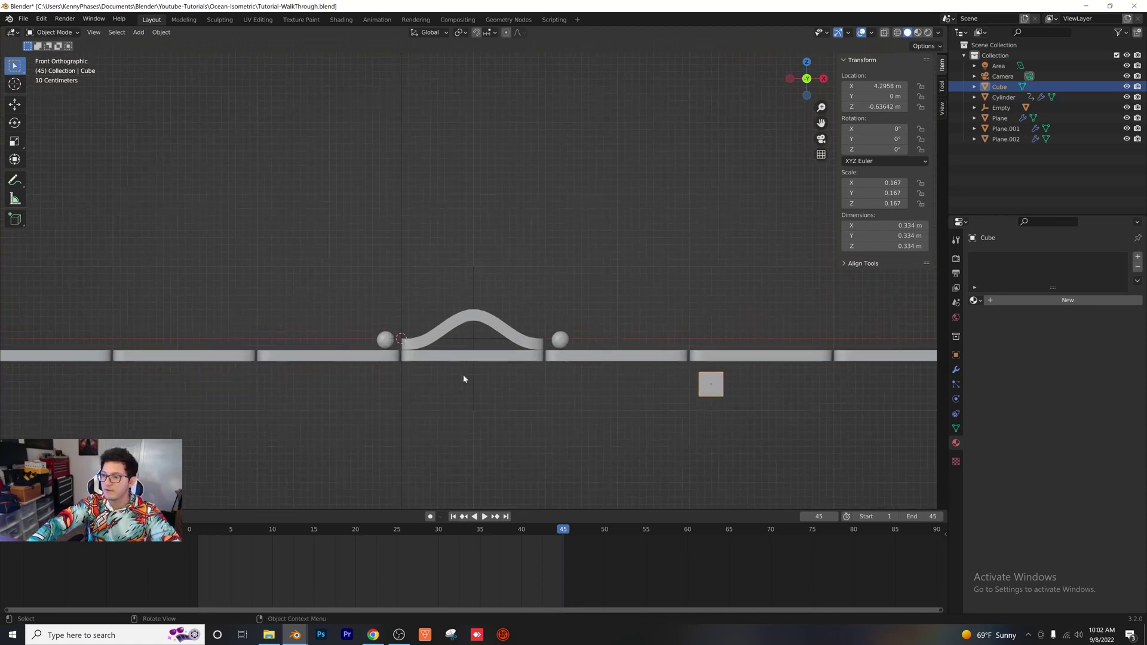
pyautogui.click(493, 337)
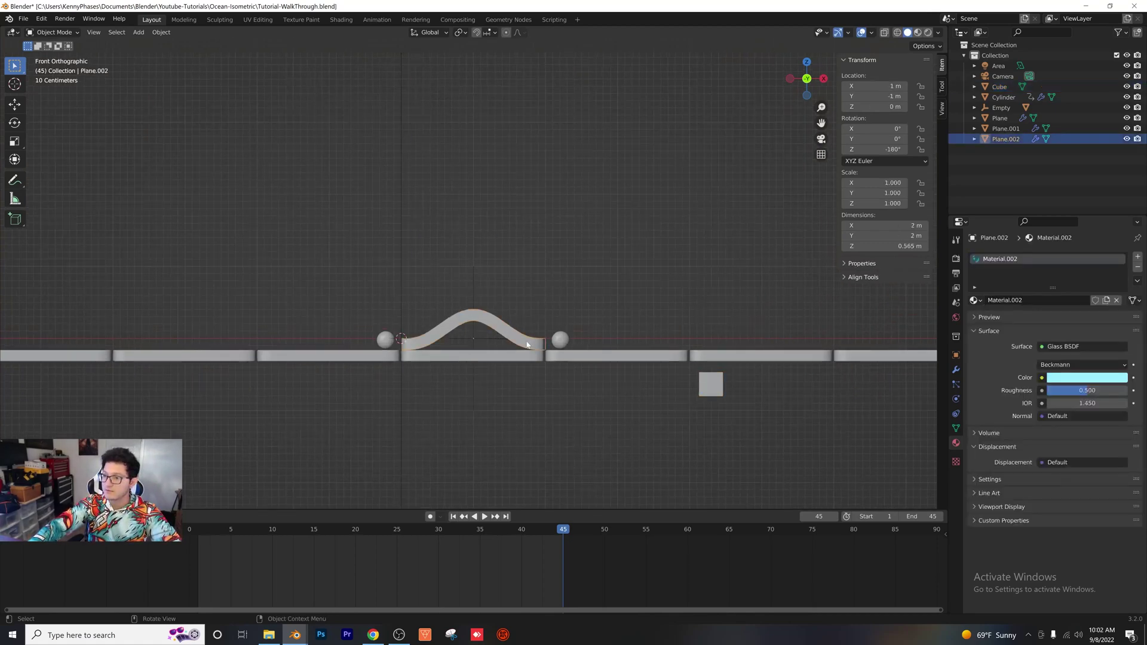
pyautogui.click(573, 436)
pyautogui.click(522, 341)
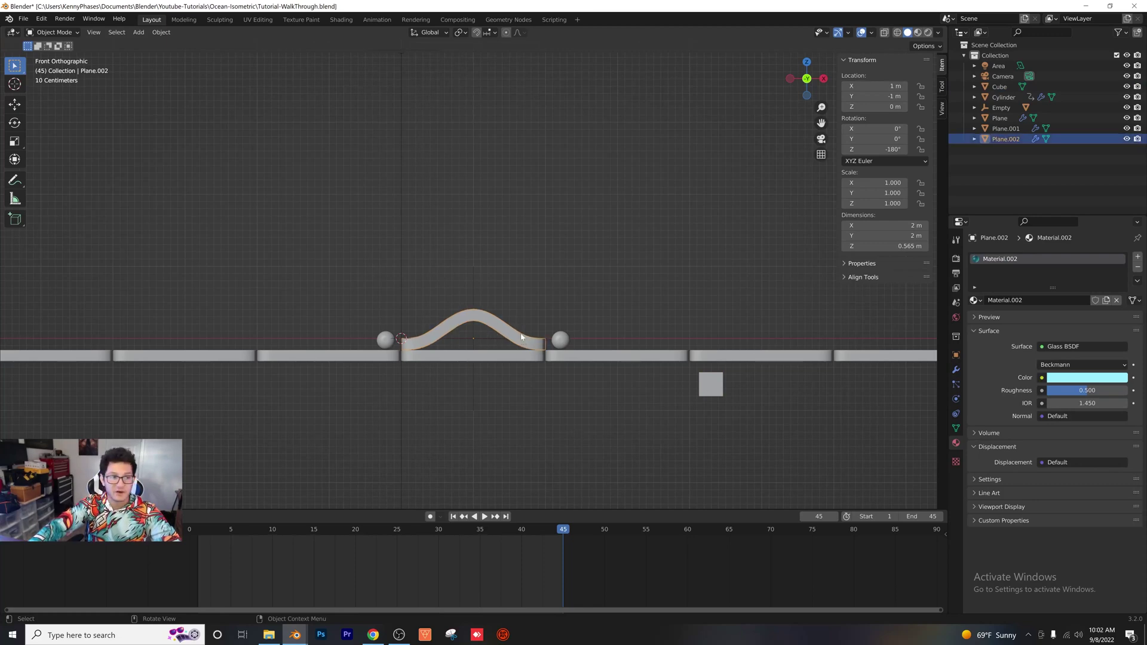
pyautogui.click(955, 371)
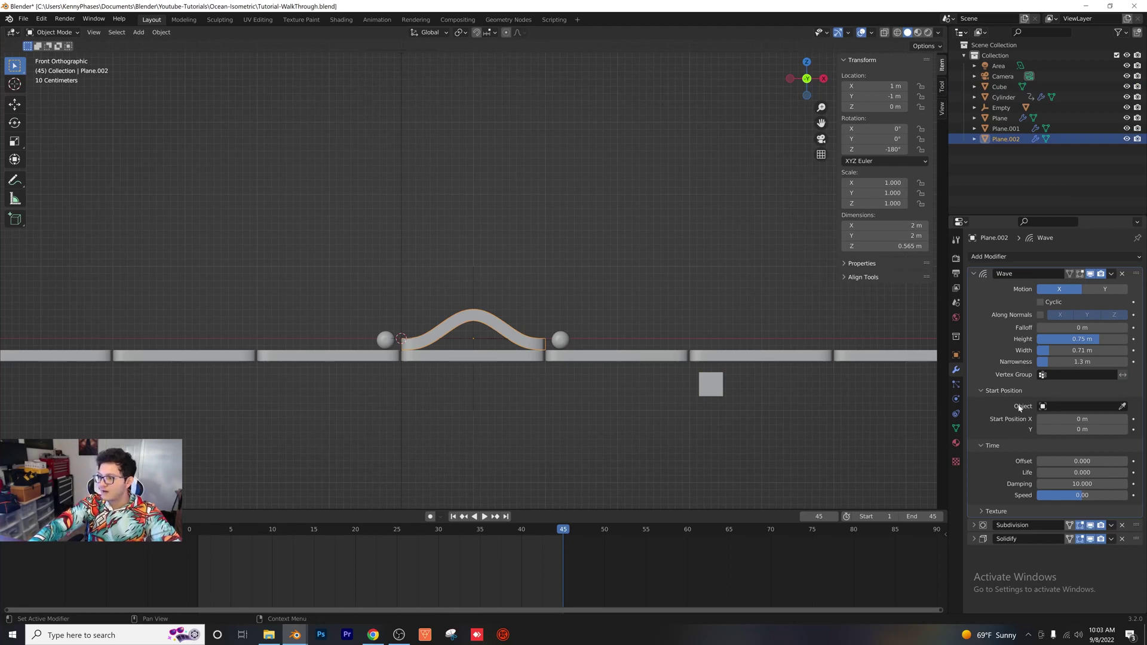
pyautogui.click(715, 381)
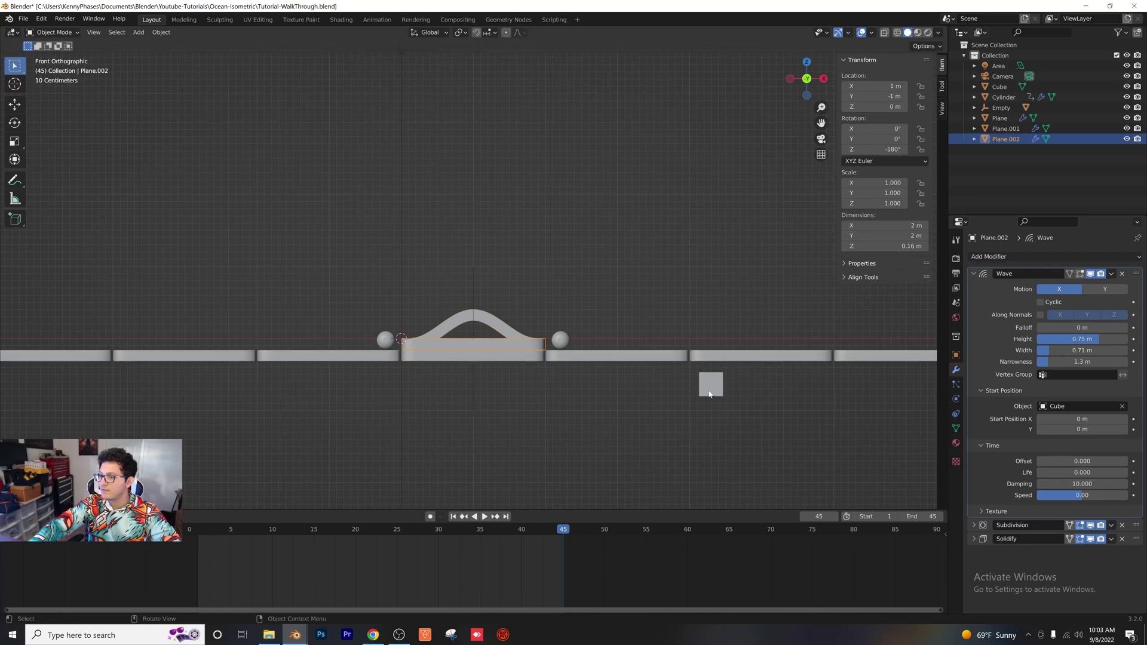
# - Move the cube to about X 2.91 m, Z -0.64 m and insert a location keyframe at frame 1
pyautogui.click(710, 391)
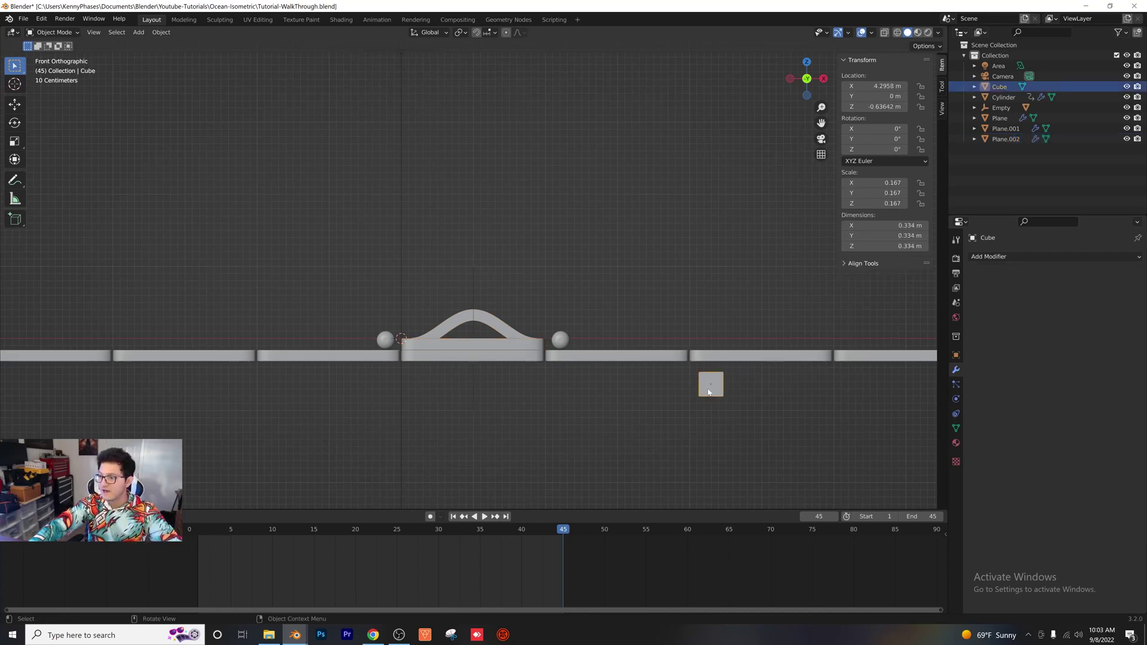
pyautogui.press('g')
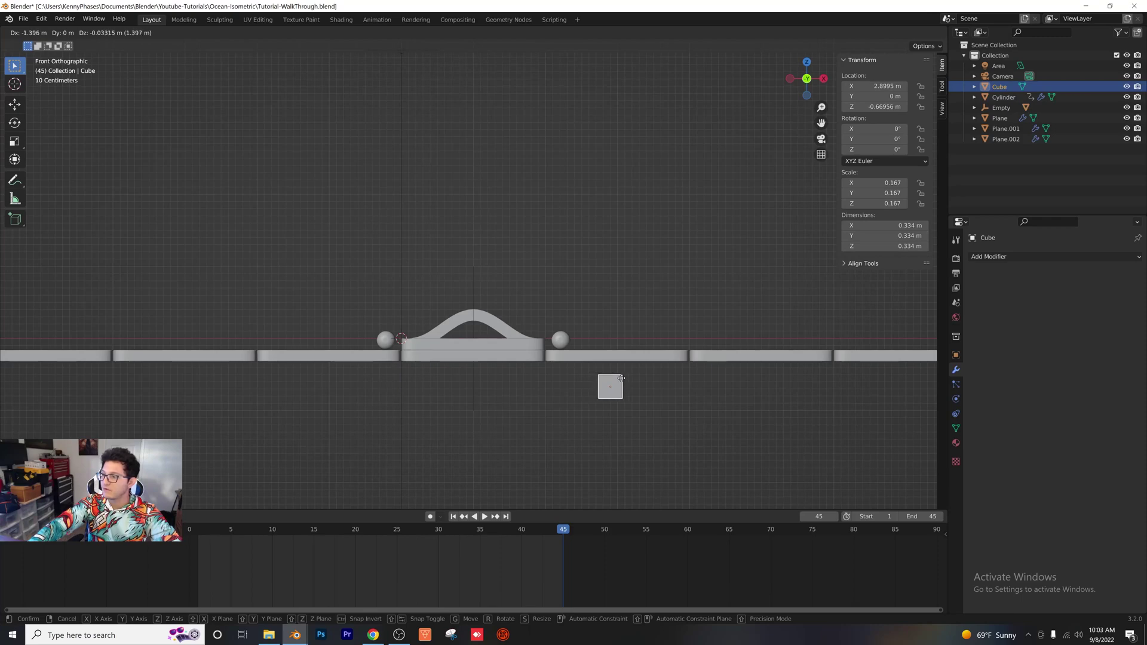
pyautogui.click(622, 376)
pyautogui.moveTo(204, 530); pyautogui.dragTo(200, 533)
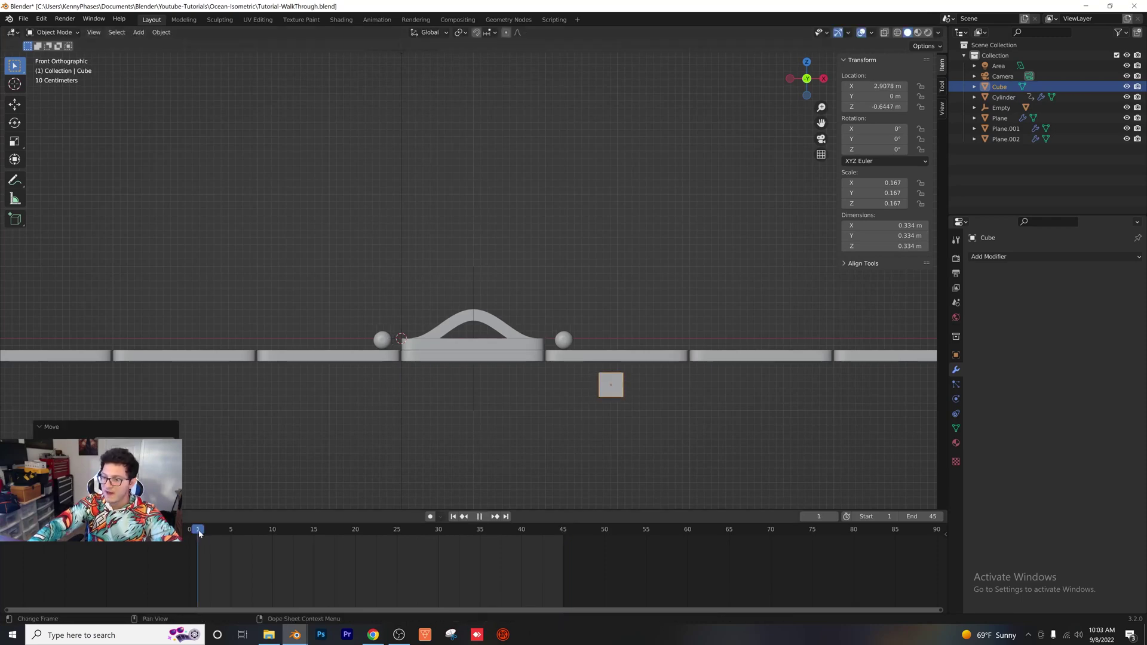
pyautogui.press('i')
pyautogui.click(615, 386)
# - At frame 30, move the cube past the opposite end of the wave plane and insert a location keyframe
pyautogui.scroll(2, 514, 399)
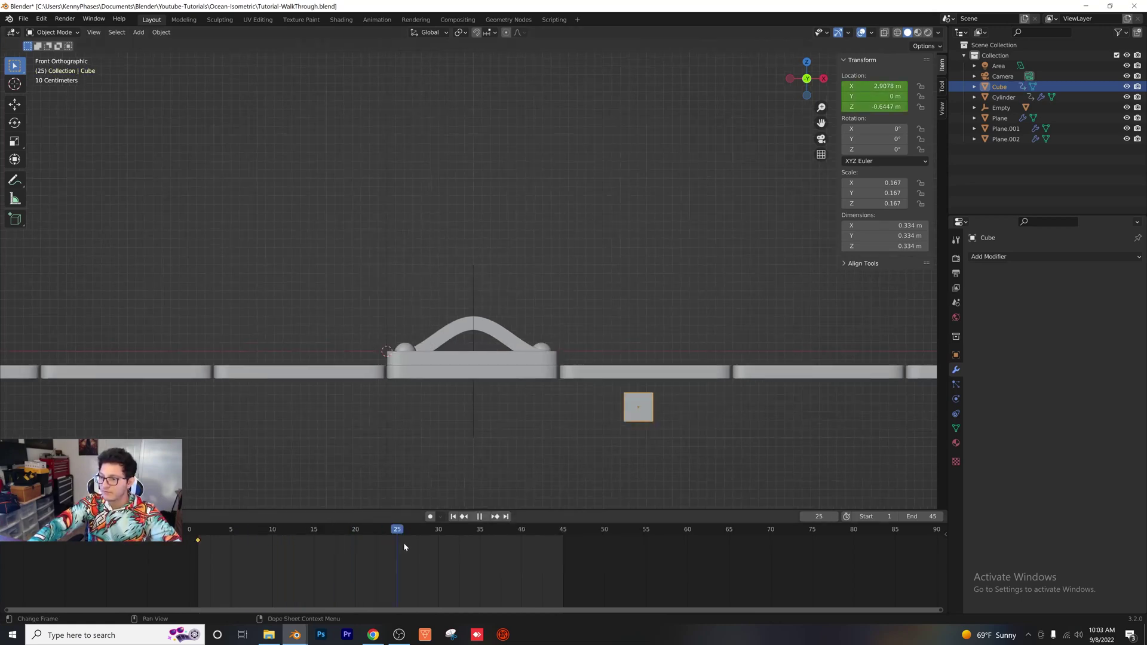
pyautogui.press('space')
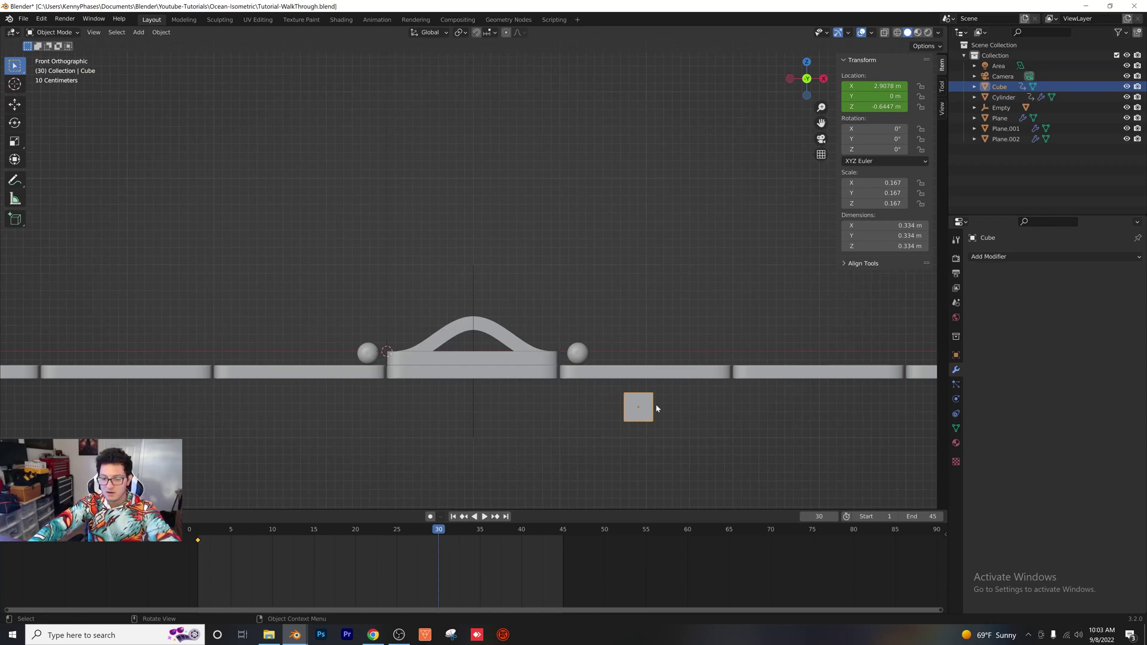
pyautogui.press('g')
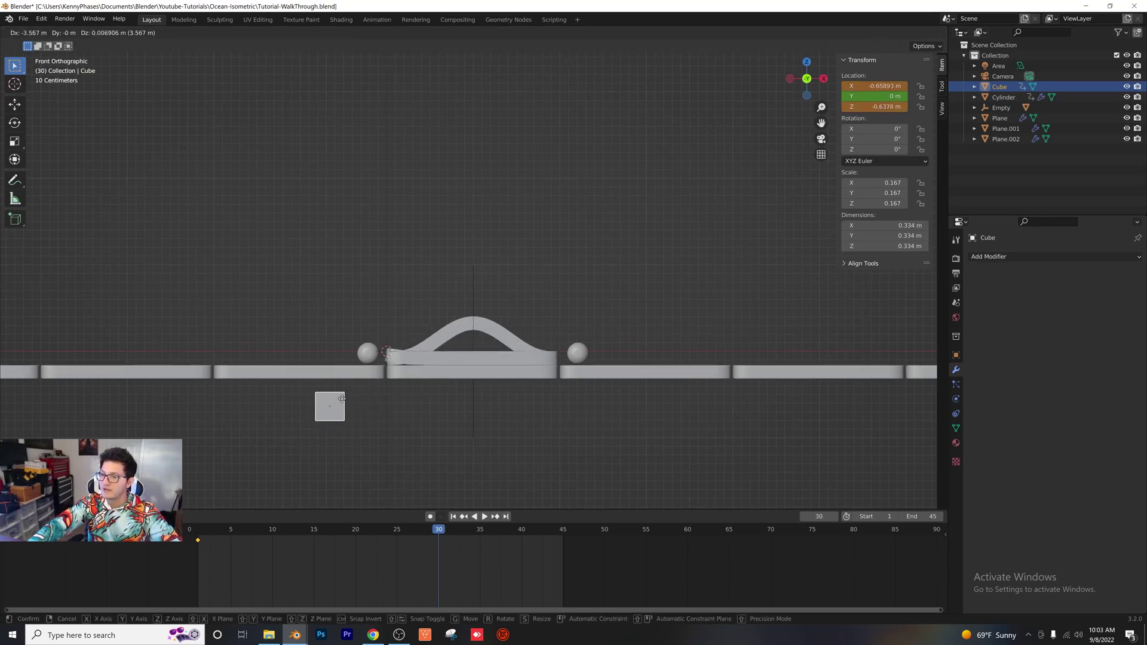
pyautogui.click(328, 401)
pyautogui.press('i')
pyautogui.click(327, 403)
# - Play and scrub the animation, examining how the cube-driven front wave lines up with the cylinder and cube in front view
pyautogui.click(196, 549)
pyautogui.press('space')
pyautogui.moveTo(278, 548); pyautogui.dragTo(320, 546)
pyautogui.press('space')
pyautogui.scroll(5, 539, 395)
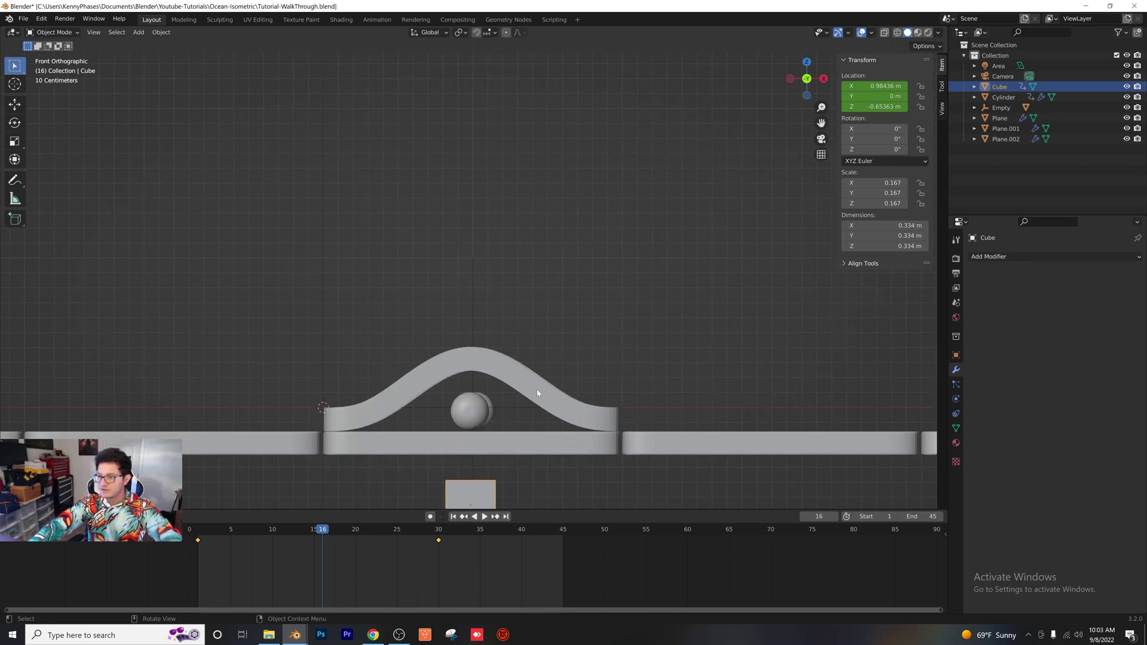
pyautogui.keyDown('shift'); pyautogui.moveTo(542, 423); pyautogui.dragTo(520, 204, button='middle'); pyautogui.keyUp('shift')
pyautogui.scroll(1, 518, 375)
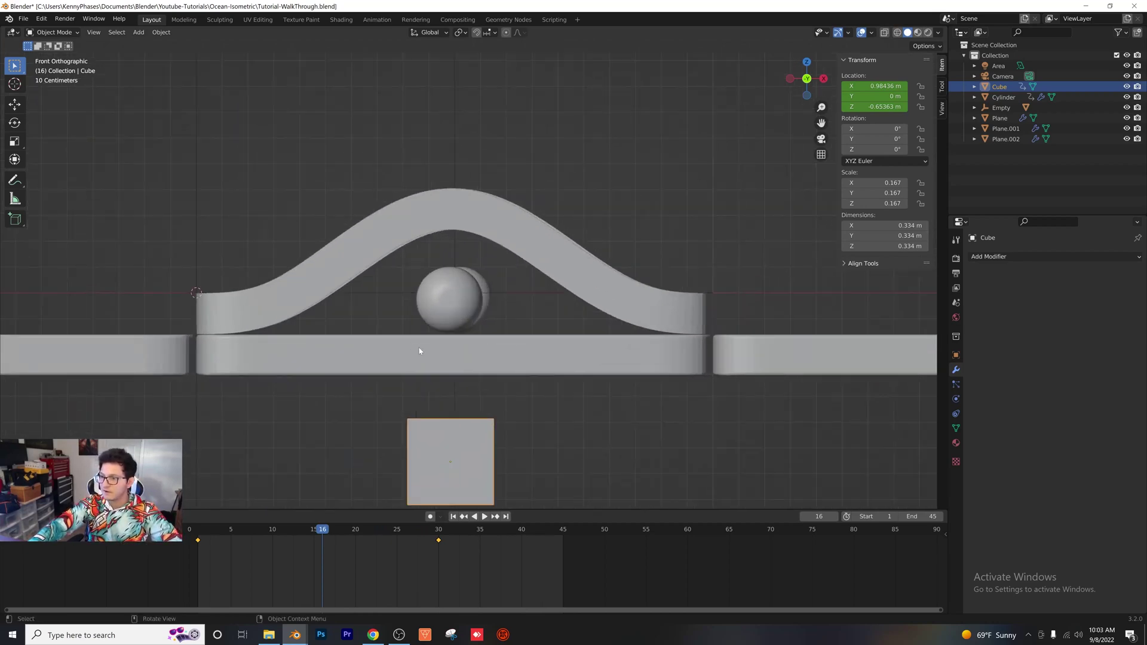
pyautogui.scroll(-1, 361, 393)
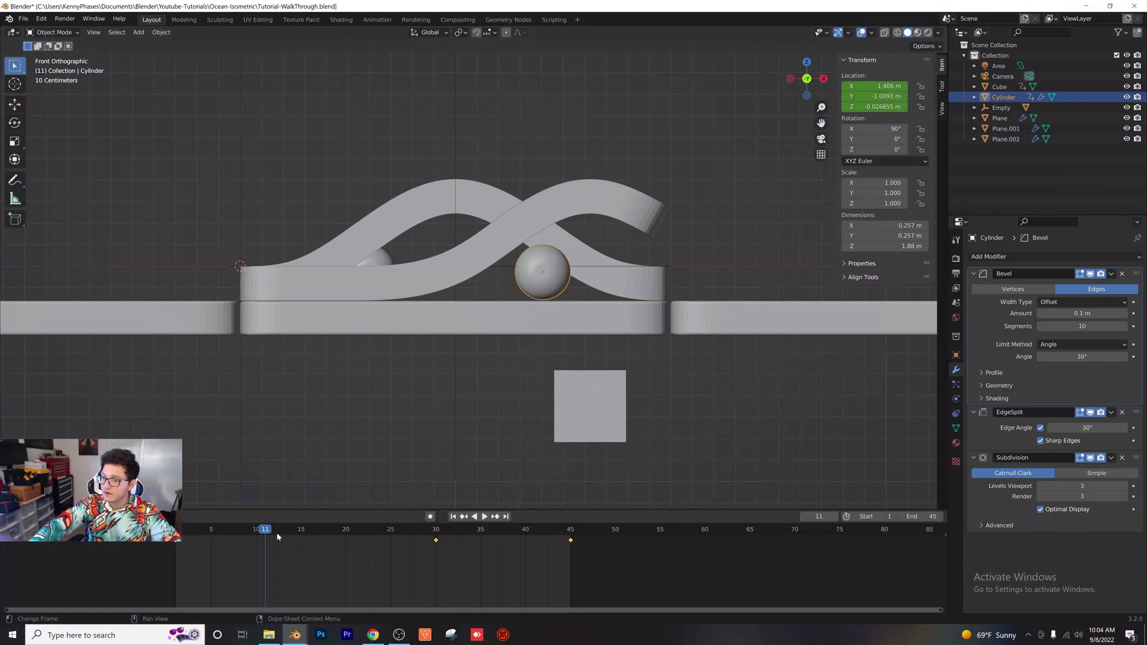
# - Move the front cylinder's frame 30 keyframe to frame 25 and replay the motion against the front wave
pyautogui.moveTo(277, 533); pyautogui.dragTo(346, 541)
pyautogui.moveTo(436, 540); pyautogui.dragTo(391, 540)
pyautogui.hotkey('shift', 'Left')
pyautogui.press('space')
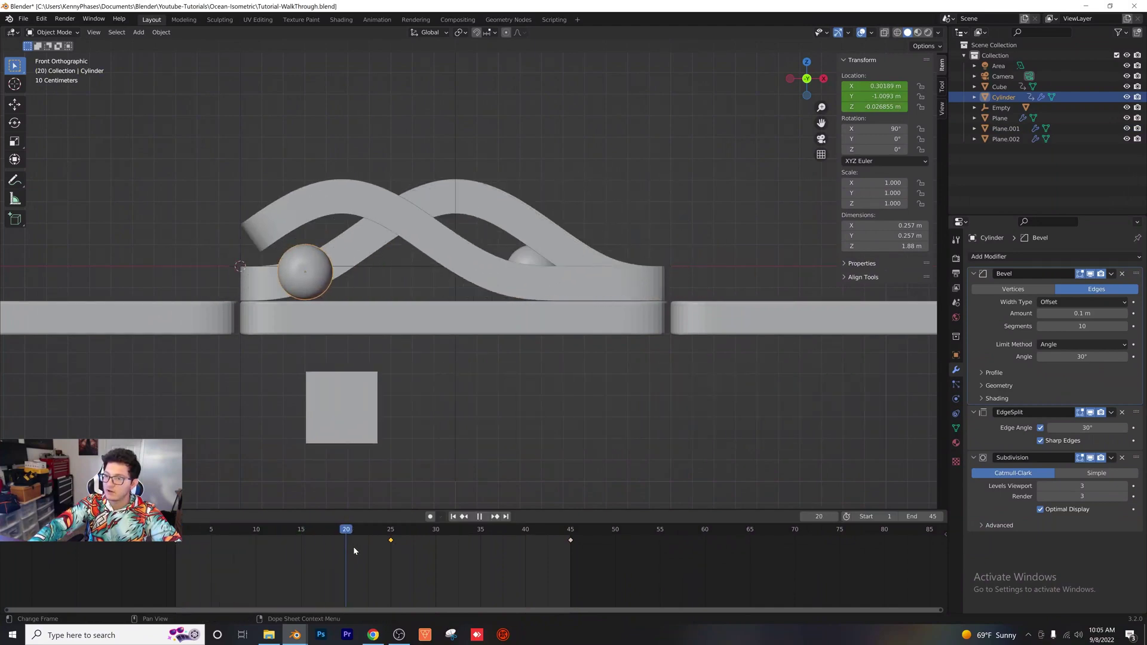
pyautogui.press('space')
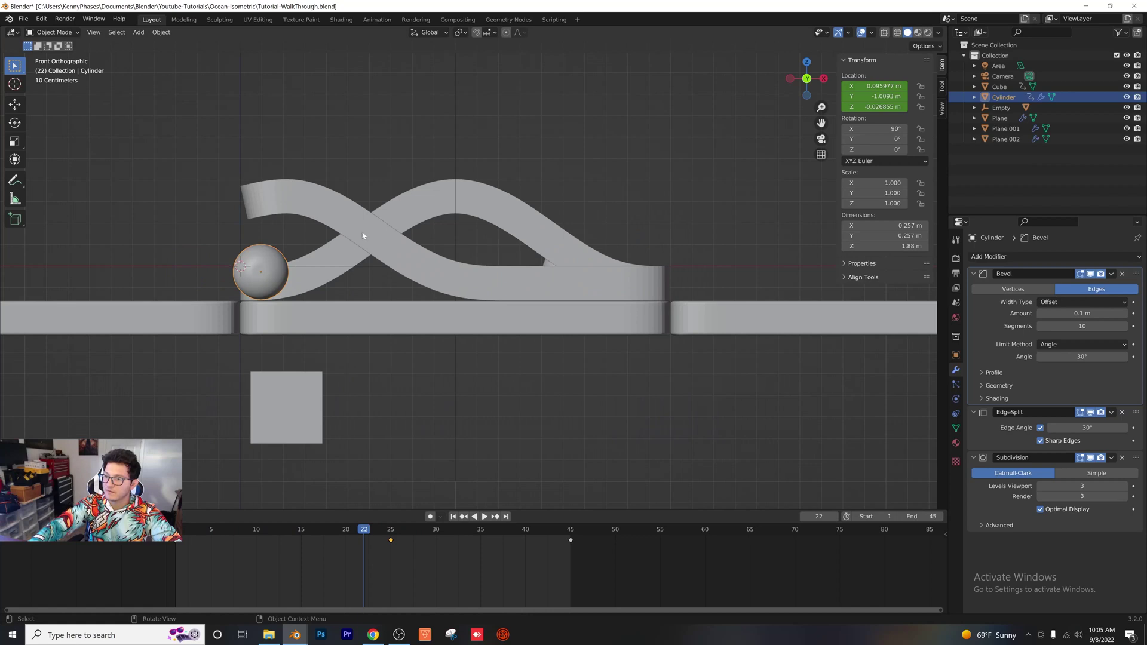
# - Retime the cube's second location keyframe to match the cylinder's pass under the front wave, scrubbing to check the alignment
pyautogui.click(369, 222)
pyautogui.click(283, 404)
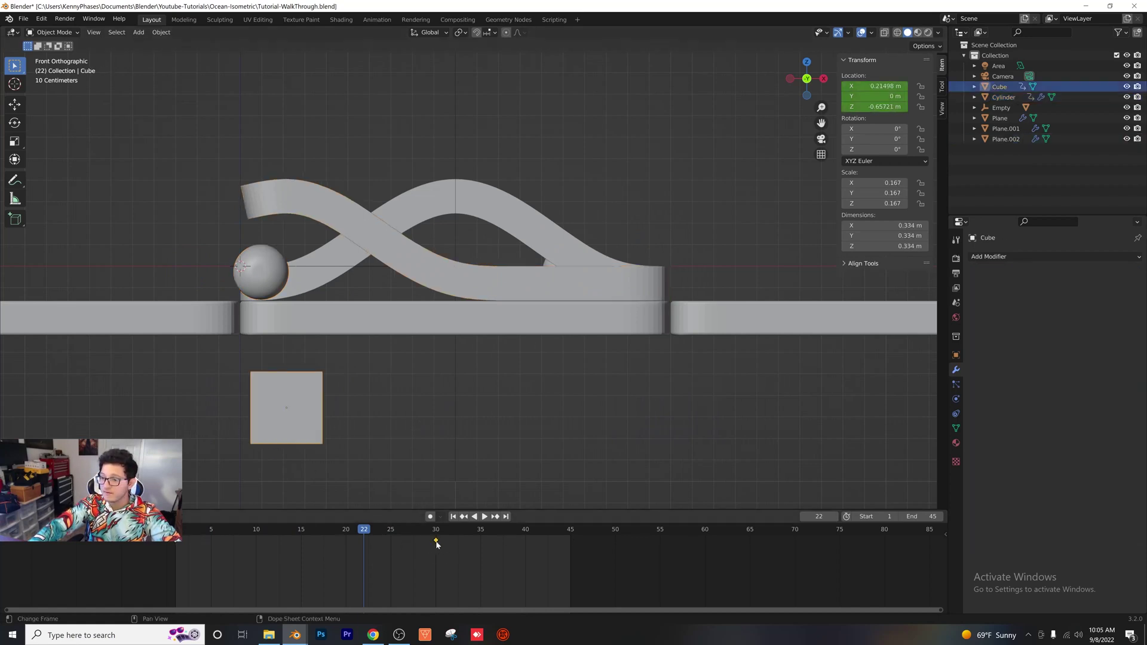
pyautogui.moveTo(436, 542); pyautogui.dragTo(458, 546)
pyautogui.moveTo(208, 528)
pyautogui.mouseDown()
pyautogui.moveTo(186, 534)
pyautogui.moveTo(214, 537)
pyautogui.mouseUp()
pyautogui.moveTo(454, 542); pyautogui.dragTo(373, 539)
pyautogui.press('space')
pyautogui.moveTo(217, 536); pyautogui.dragTo(408, 541)
pyautogui.press('Escape')
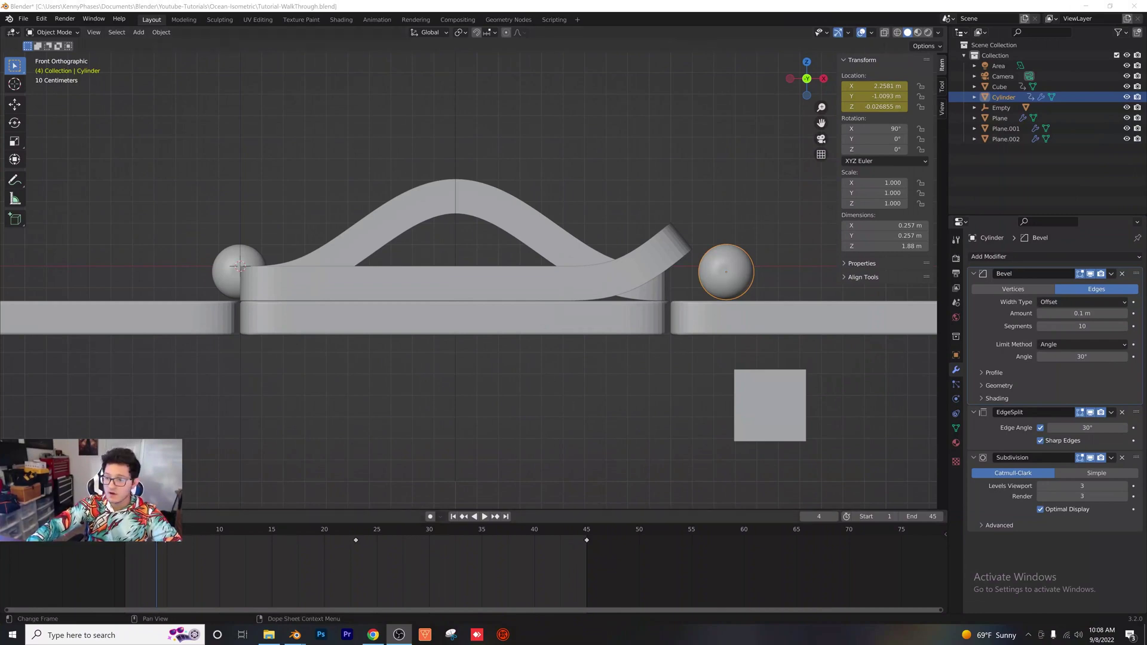
# - Check the front wave's timing at several frames, and link the front cylinder's animation data to the rear cylinder
pyautogui.hotkey('alt', 'Tab')
pyautogui.press('space')
pyautogui.moveTo(157, 538); pyautogui.dragTo(341, 534)
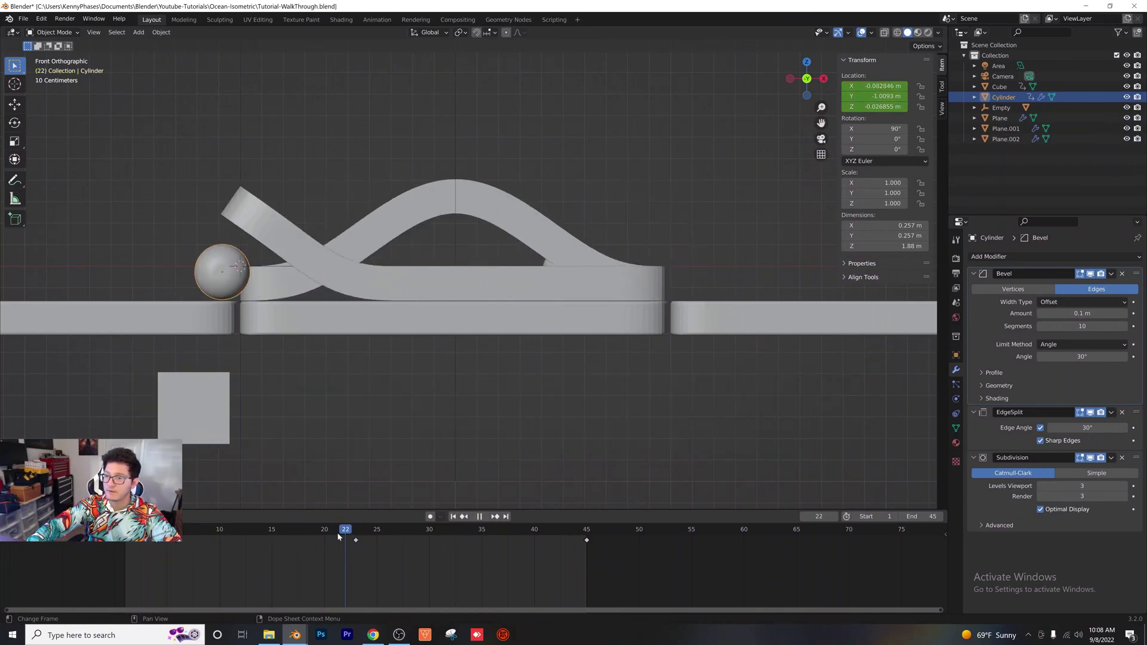
pyautogui.moveTo(148, 534); pyautogui.dragTo(230, 549)
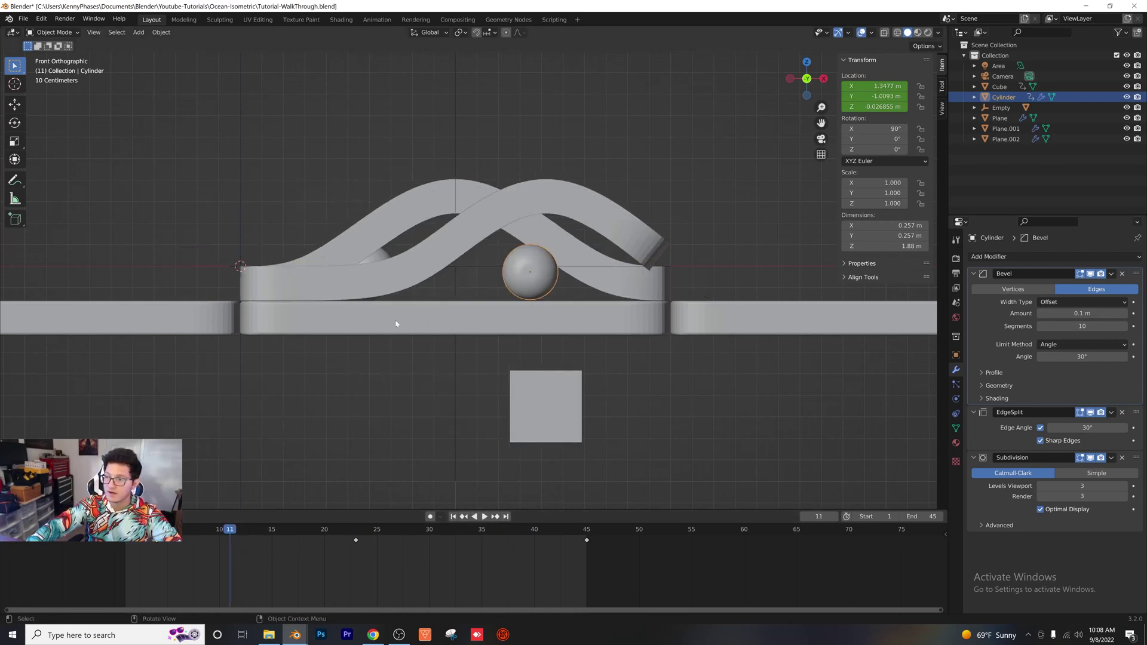
pyautogui.moveTo(354, 323); pyautogui.dragTo(270, 314, button='middle')
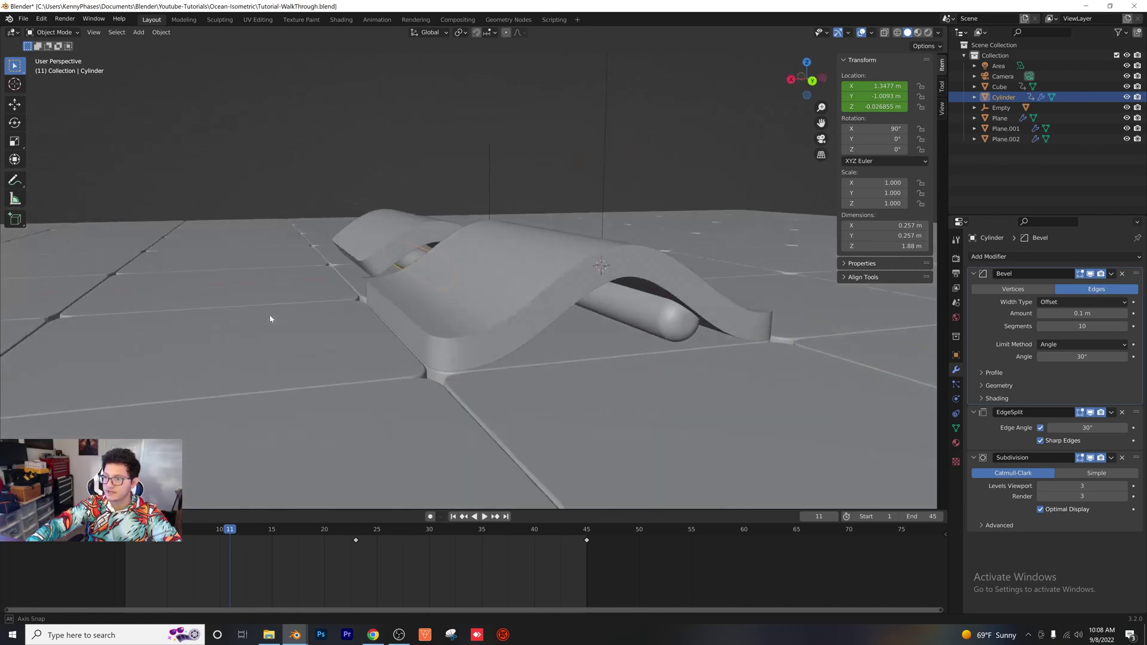
pyautogui.click(660, 315)
pyautogui.moveTo(330, 239); pyautogui.dragTo(533, 236, button='middle')
pyautogui.click(466, 315)
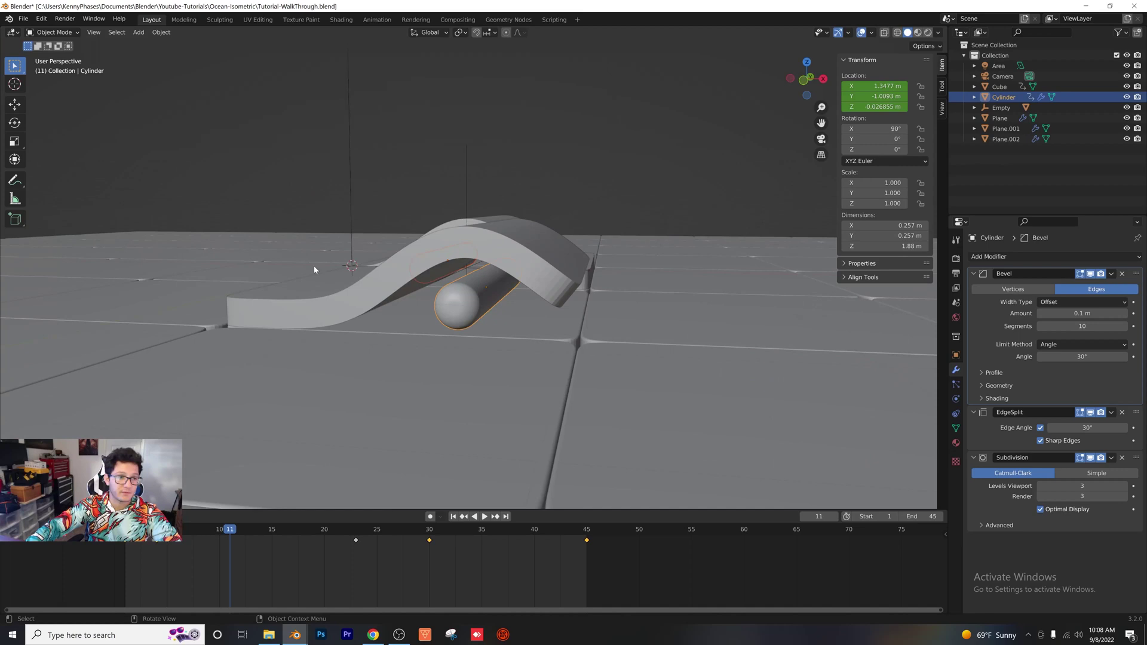
pyautogui.hotkey('ctrl', 'l')
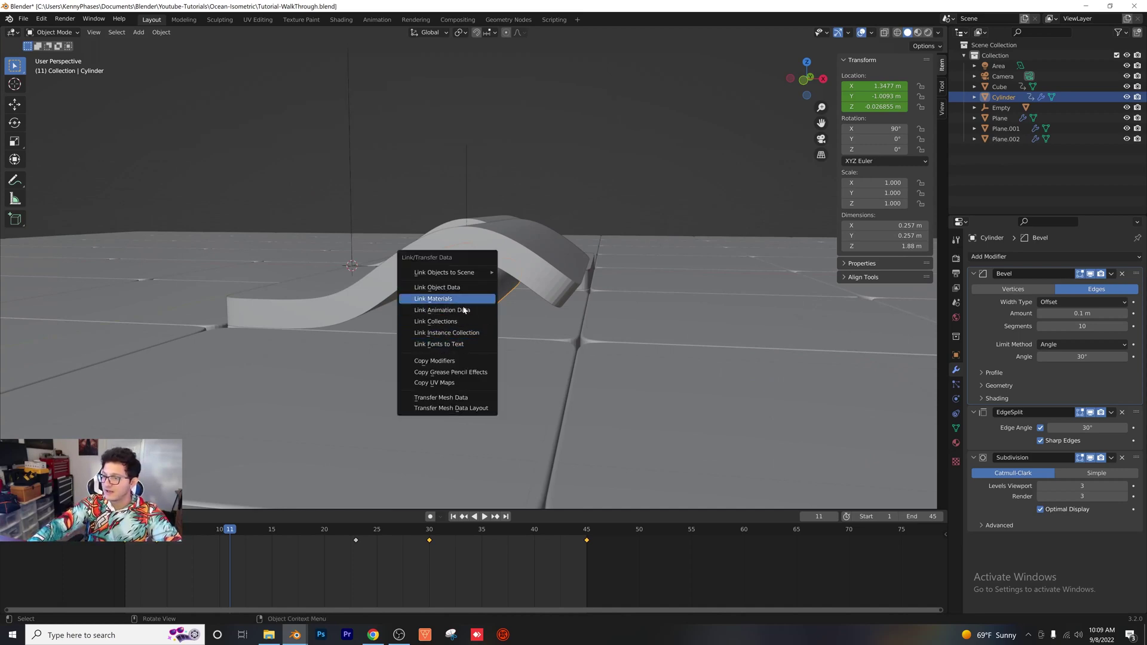
pyautogui.click(478, 300)
# - Check both cylinders' motion, and duplicate the cube beneath the floor in place at frame 19
pyautogui.scroll(-1, 385, 372)
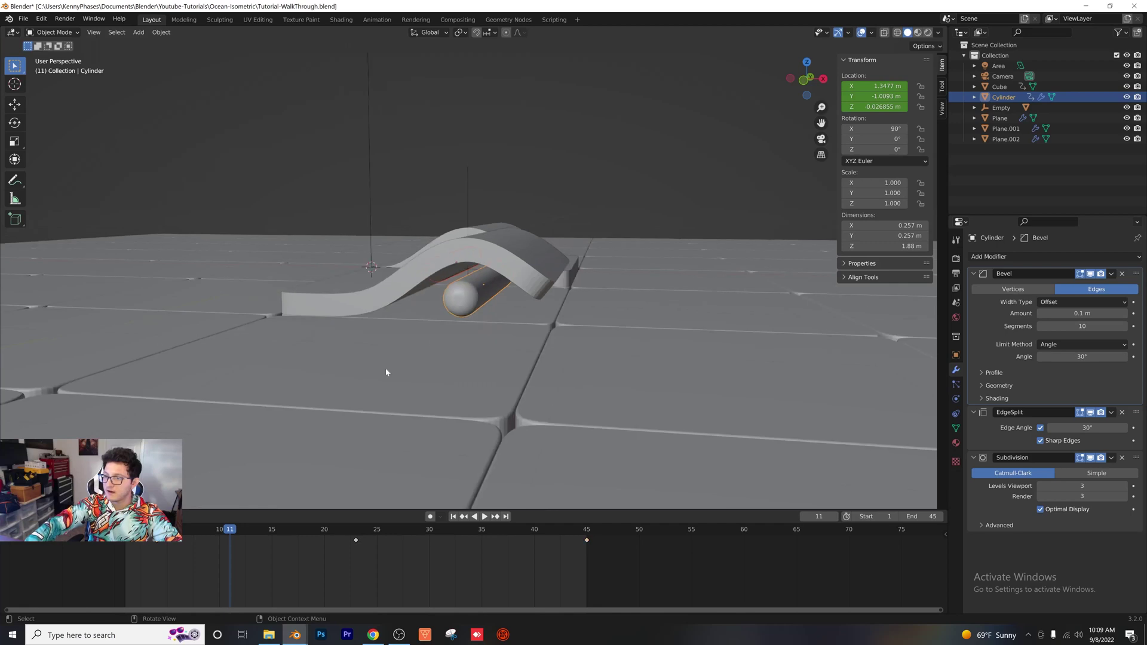
pyautogui.click(812, 79)
pyautogui.moveTo(146, 532); pyautogui.dragTo(261, 561)
pyautogui.moveTo(415, 362); pyautogui.dragTo(433, 365, button='middle')
pyautogui.scroll(-4, 434, 365)
pyautogui.moveTo(236, 533); pyautogui.dragTo(295, 564)
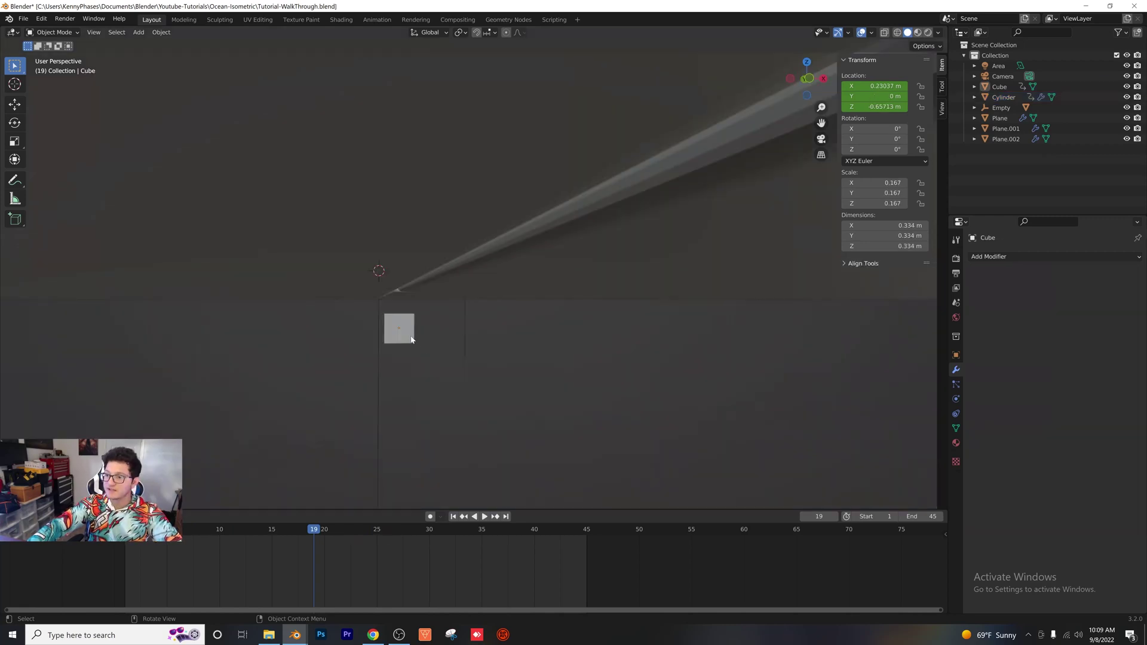
pyautogui.hotkey('shift', 'd')
pyautogui.rightClick(411, 340)
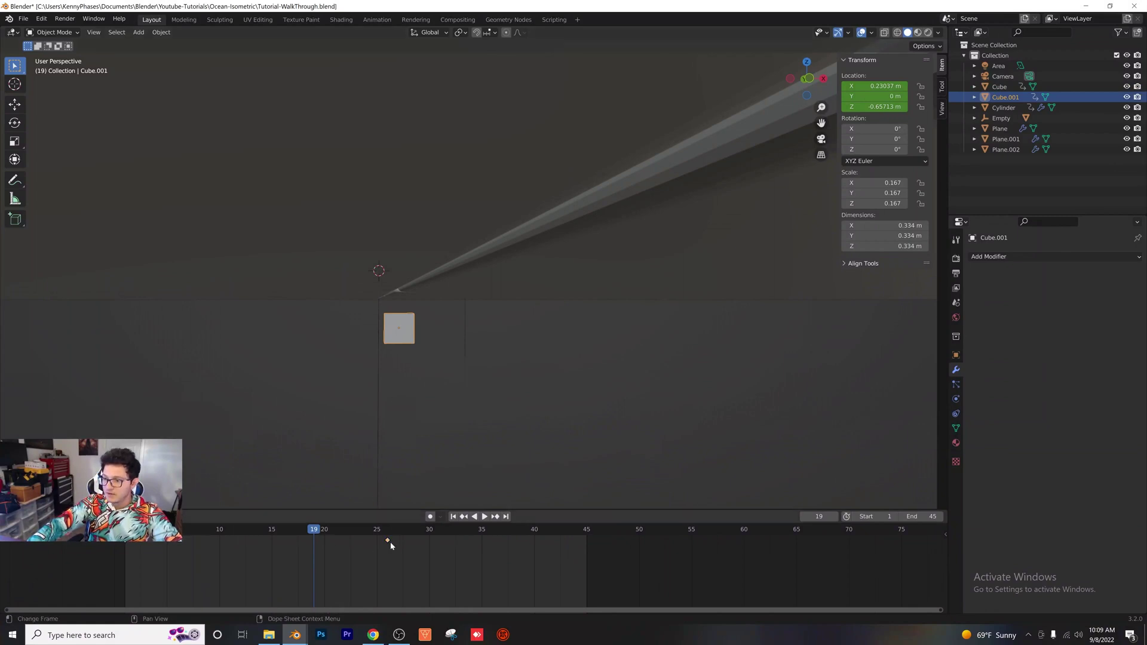
# - Reverse the duplicate cube's motion by mirroring its keyframes about frame 19 and shifting them to frames 1 and 26
pyautogui.scroll(2, 277, 559)
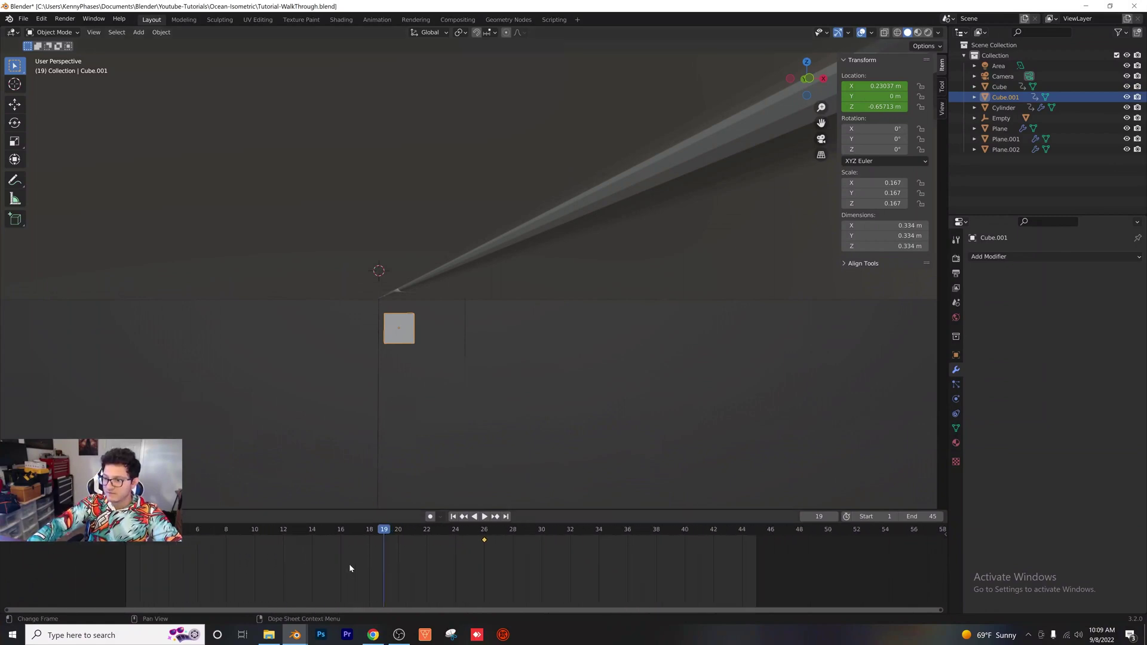
pyautogui.moveTo(579, 583); pyautogui.dragTo(121, 541)
pyautogui.press('g')
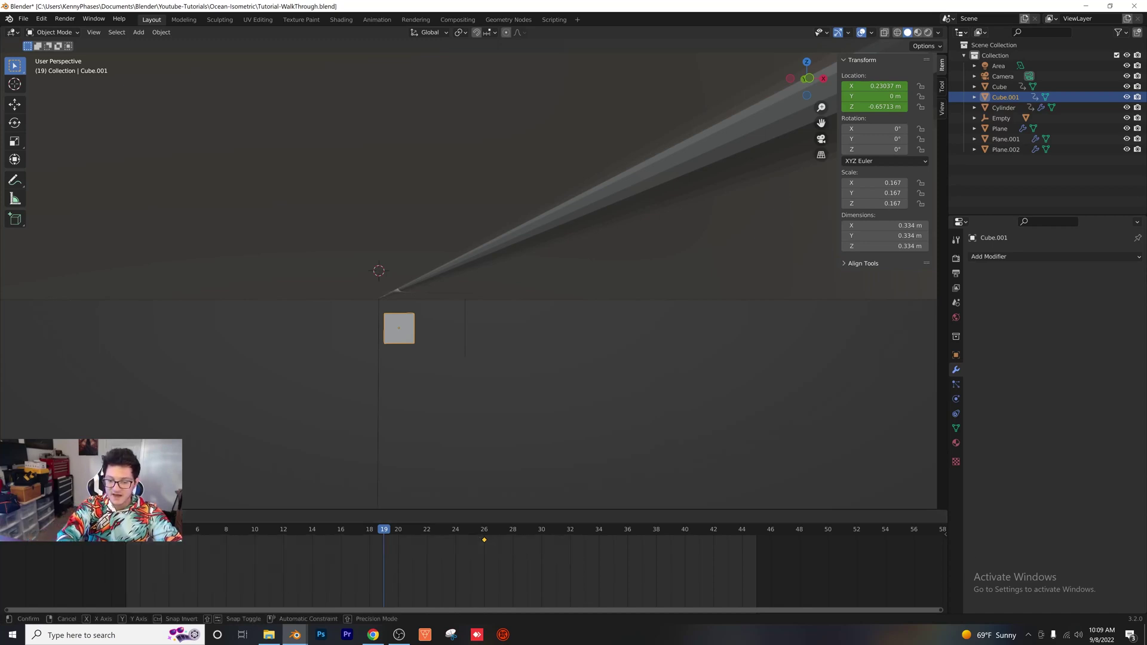
pyautogui.press('Escape')
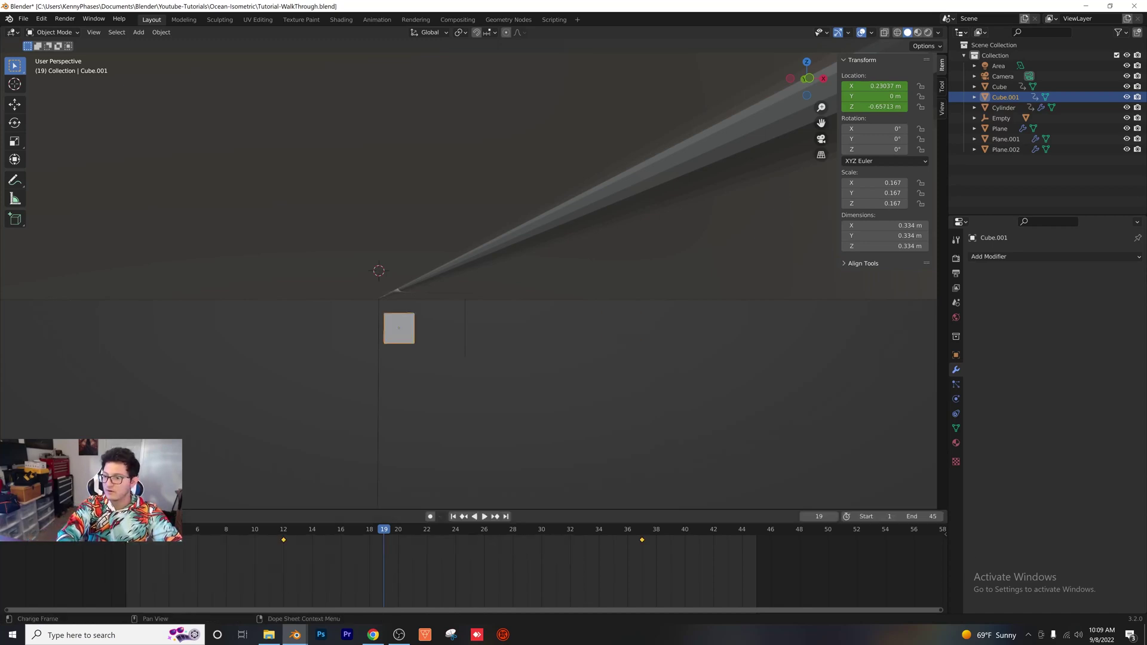
pyautogui.press('g')
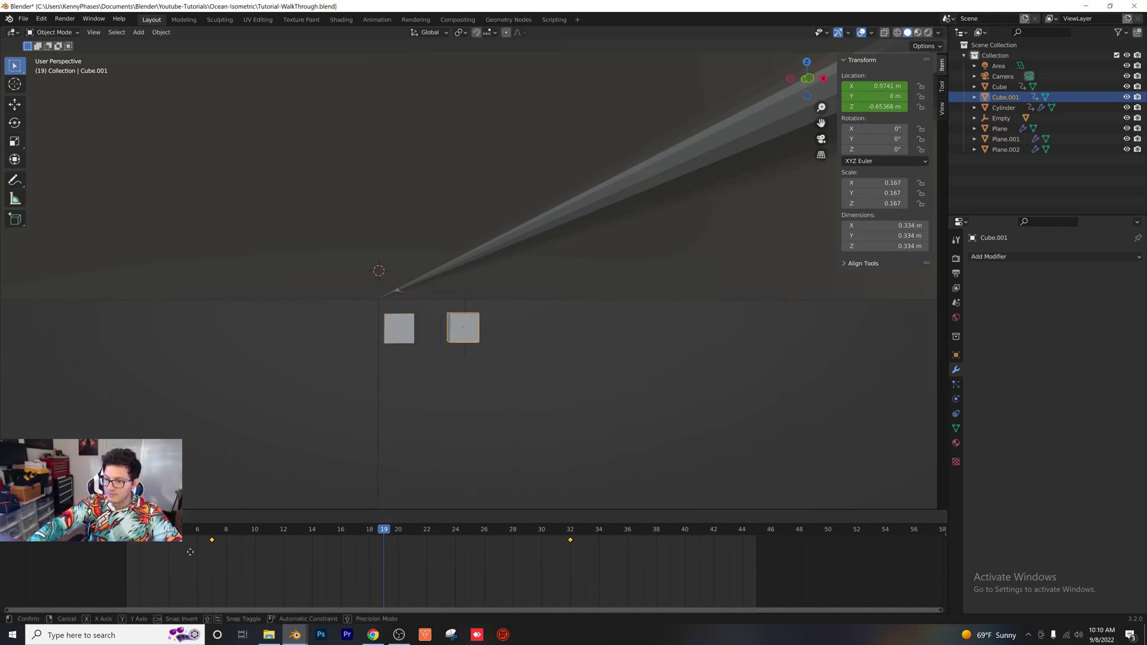
pyautogui.click(128, 554)
pyautogui.press('space')
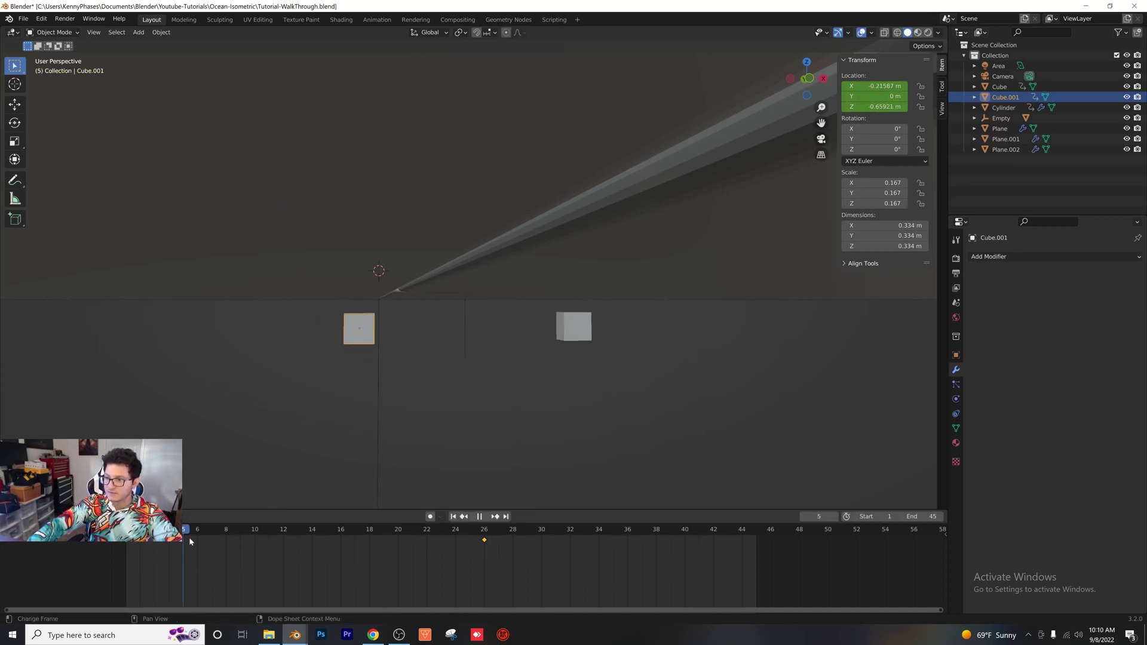
pyautogui.moveTo(398, 555); pyautogui.dragTo(216, 538)
# - Set the duplicate cube, Cube.001, as the start position object in the rear wave plane's Wave modifier
pyautogui.scroll(-4, 414, 400)
pyautogui.moveTo(435, 319); pyautogui.dragTo(438, 340, button='middle')
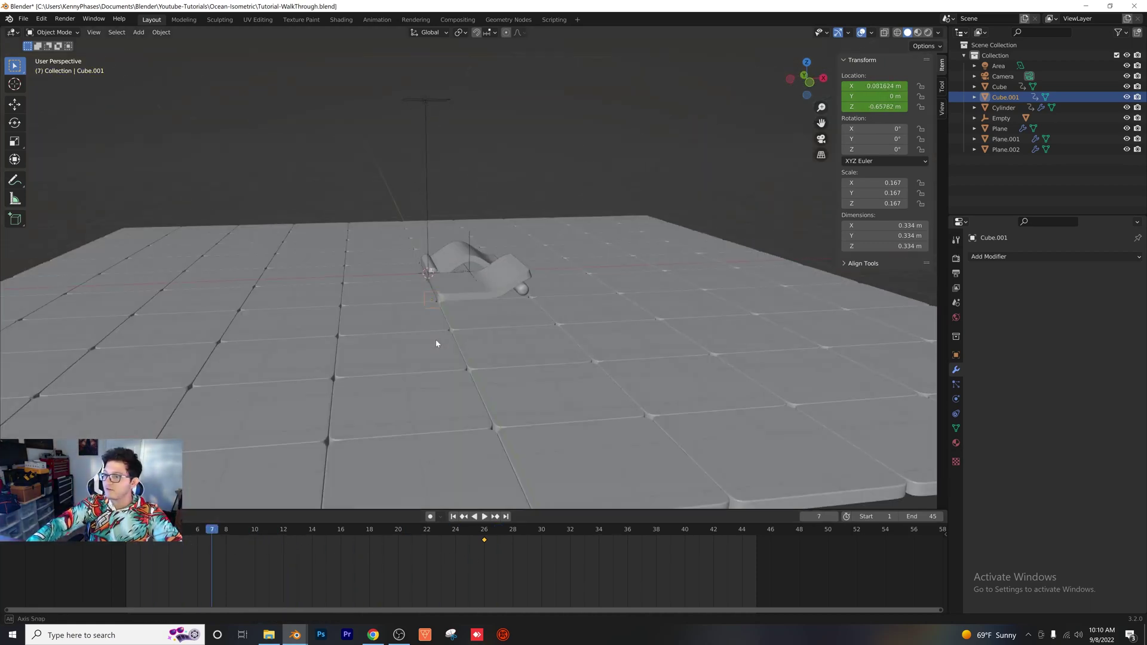
pyautogui.click(495, 286)
pyautogui.scroll(3, 497, 294)
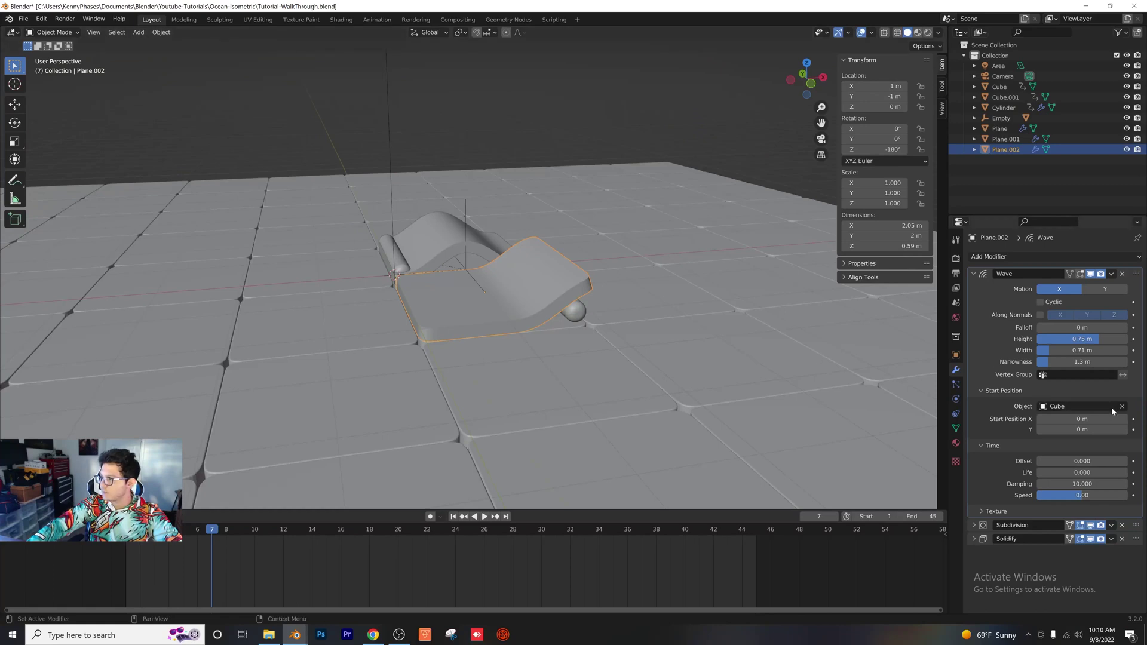
pyautogui.click(494, 255)
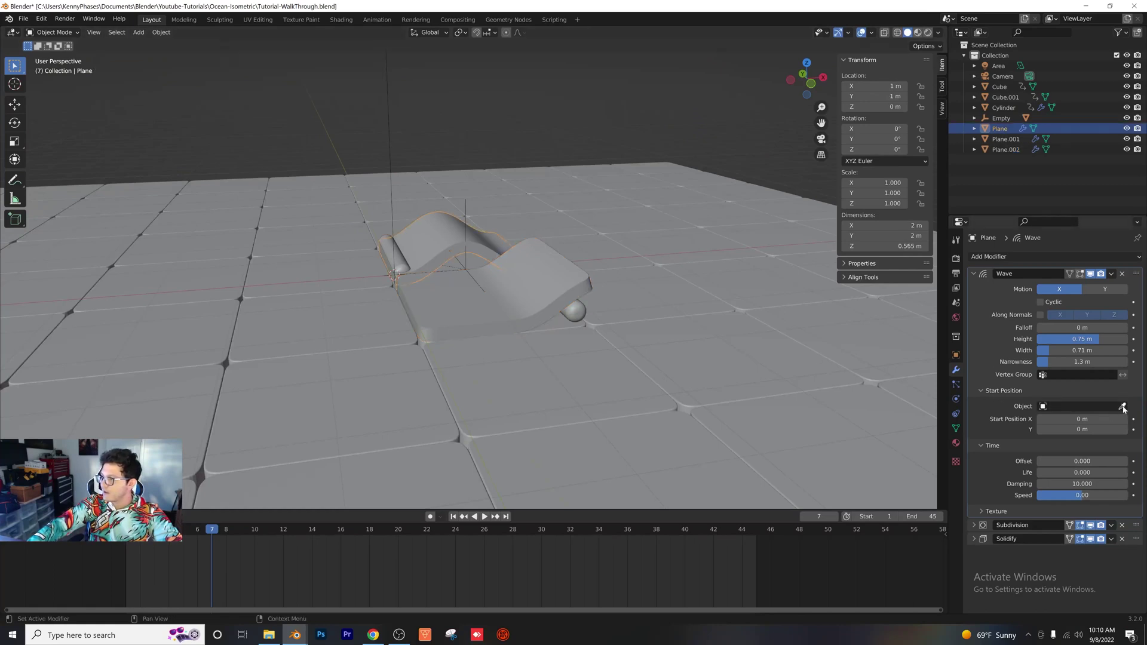
pyautogui.click(1014, 92)
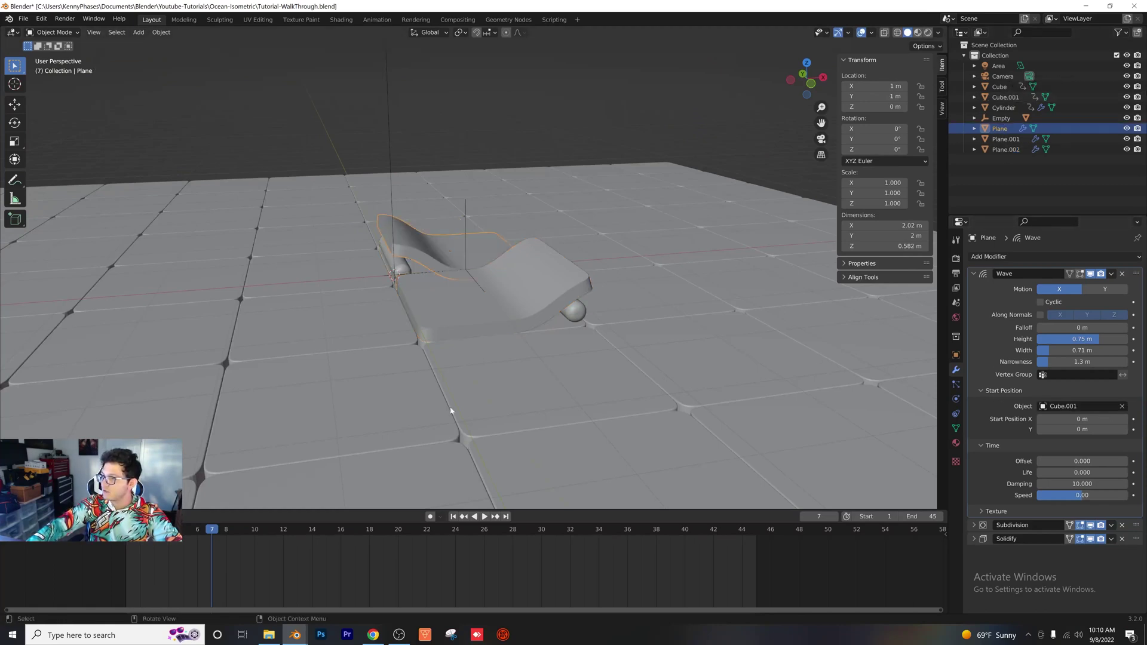
# - Play the animation in perspective and through the camera to check both waves' motion, and preview the scene in rendered shading
pyautogui.moveTo(391, 288); pyautogui.dragTo(430, 245, button='middle')
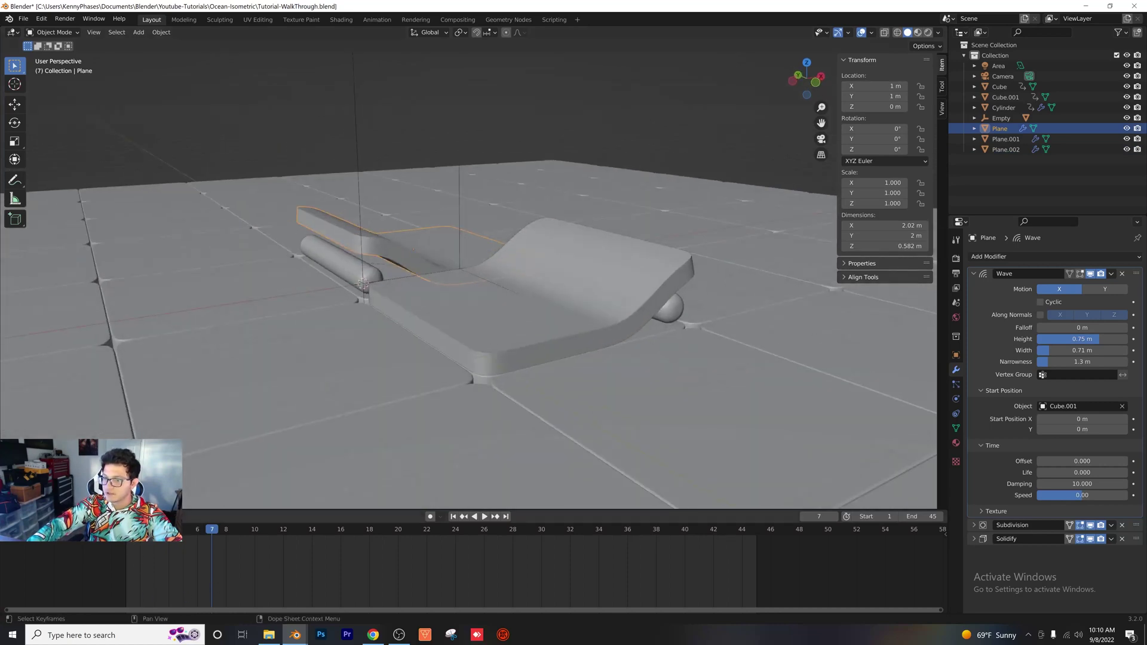
pyautogui.press('space')
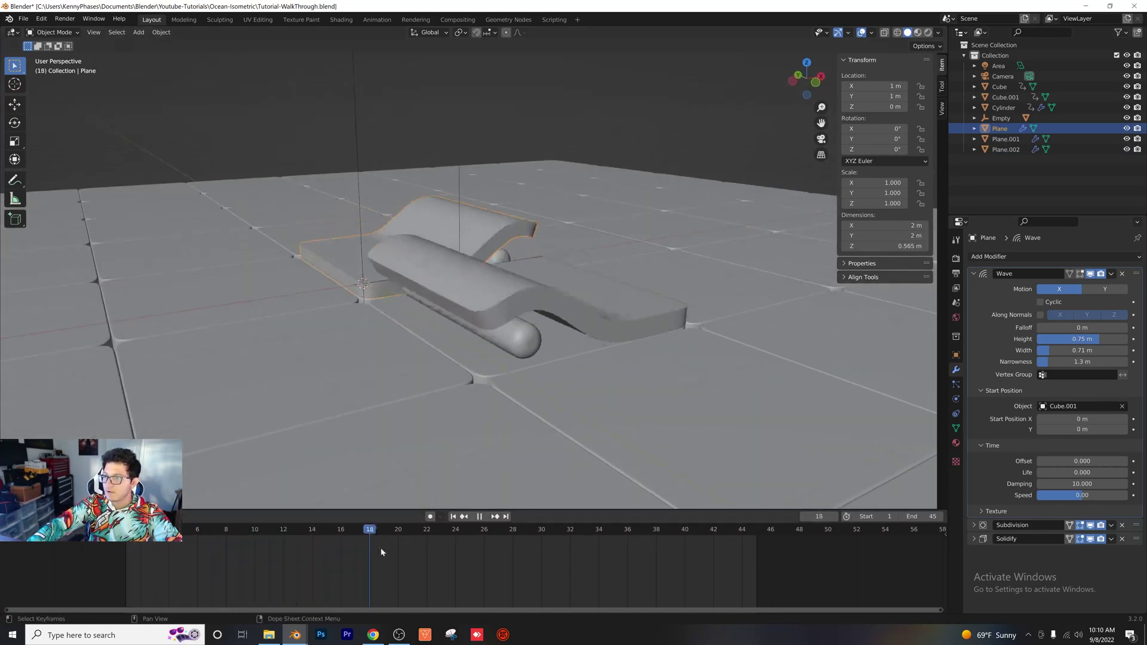
pyautogui.press('Escape')
pyautogui.scroll(-3, 270, 559)
pyautogui.click(632, 126)
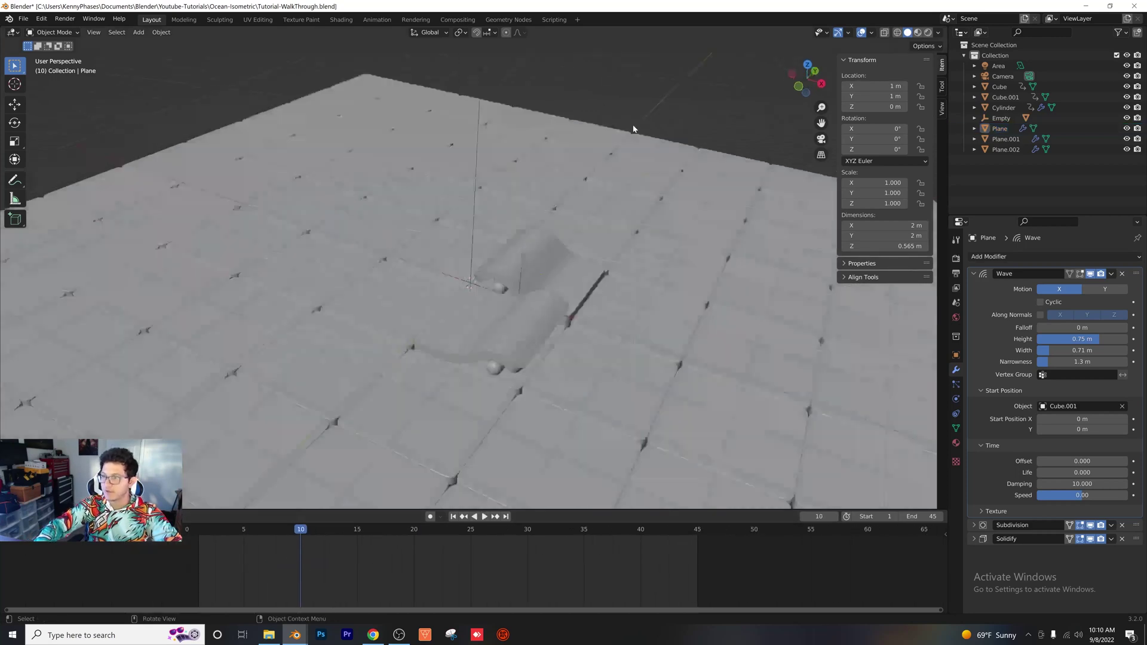
pyautogui.press('KP_0')
pyautogui.press('space')
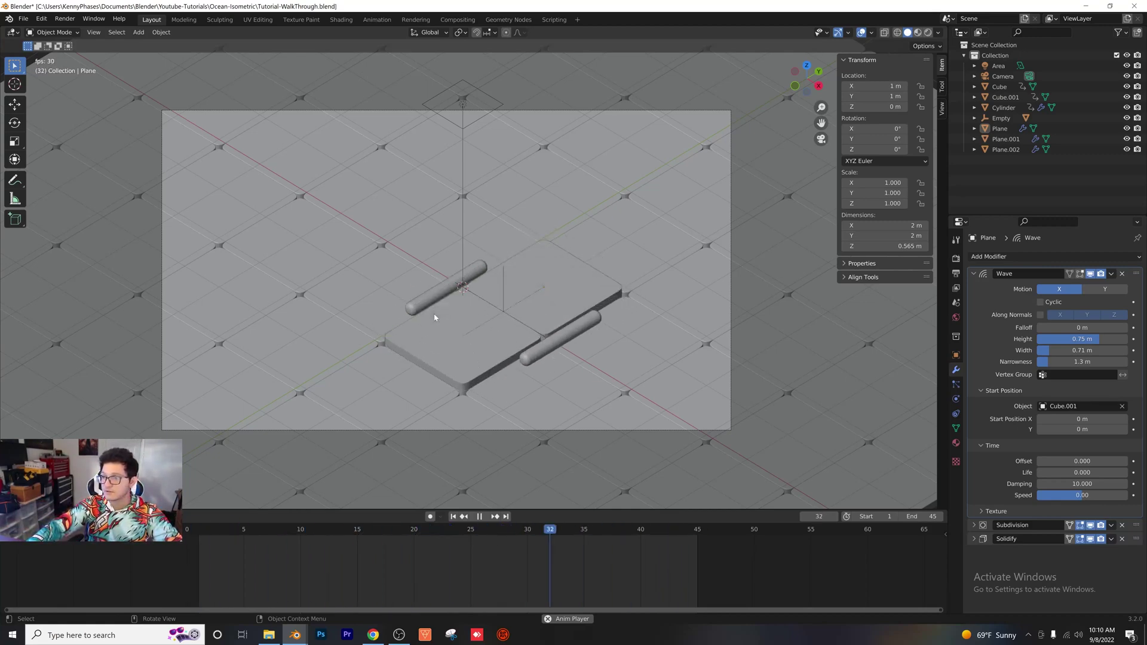
pyautogui.press('space')
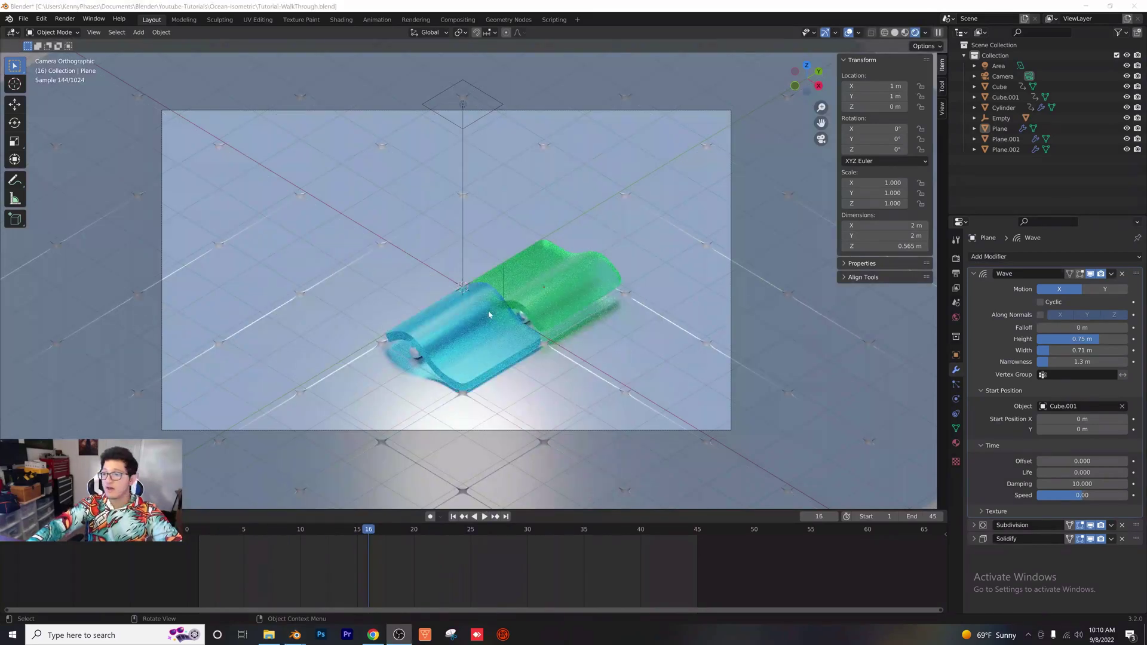
# - Enable depth of field on the camera and set the Empty as its focus object
pyautogui.click(1002, 77)
pyautogui.click(955, 400)
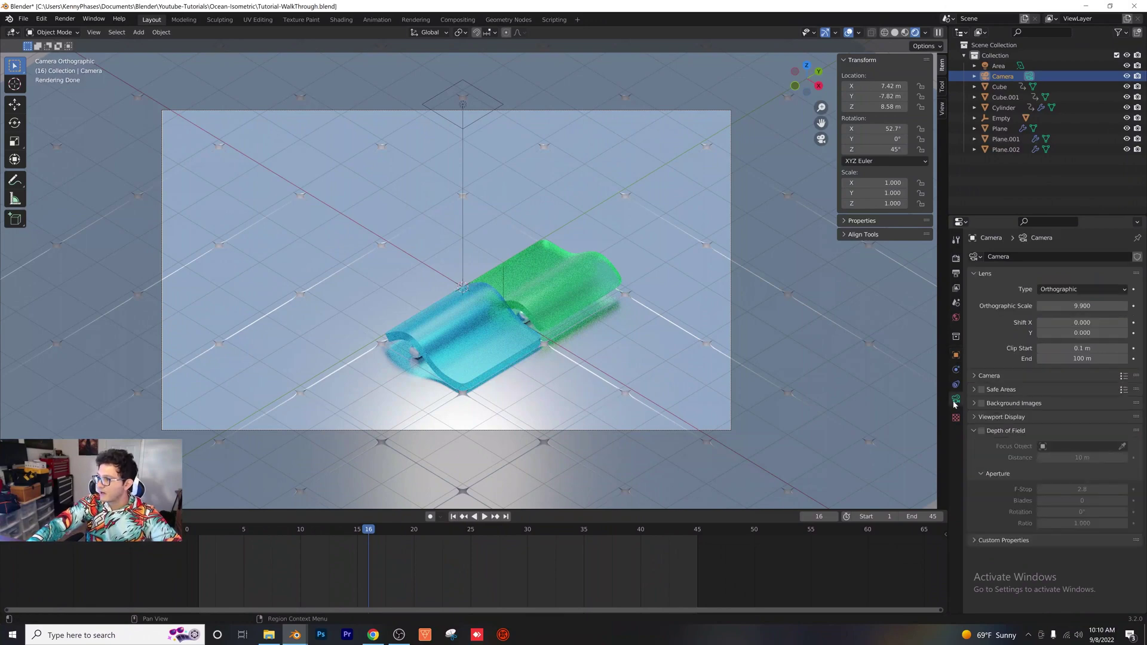
pyautogui.click(982, 431)
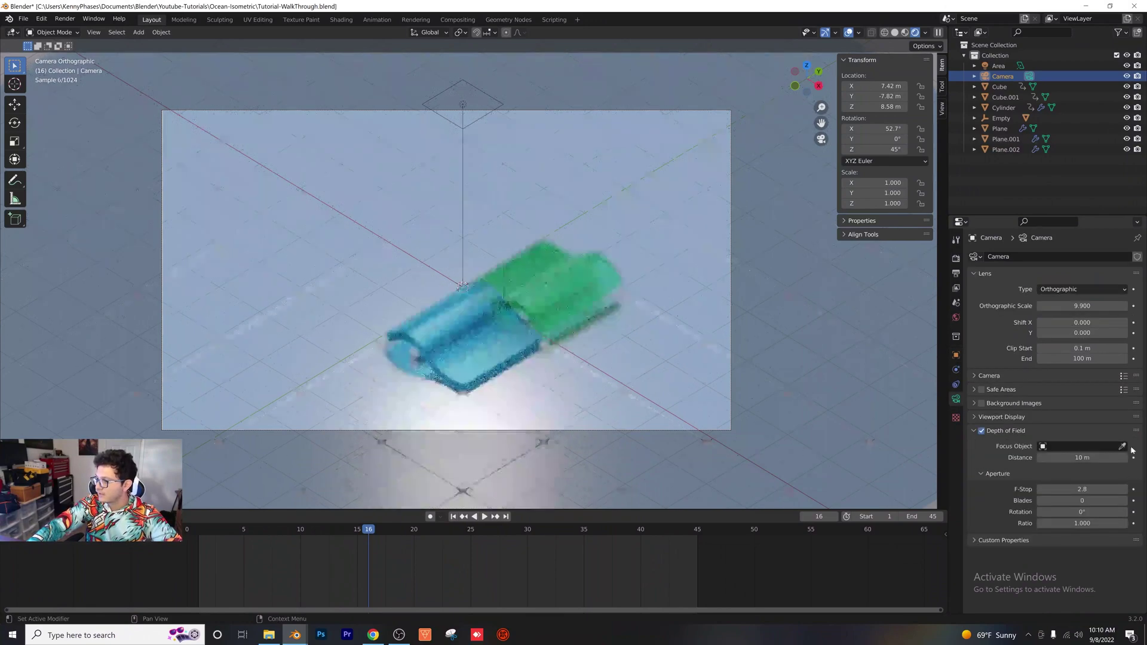
pyautogui.click(507, 274)
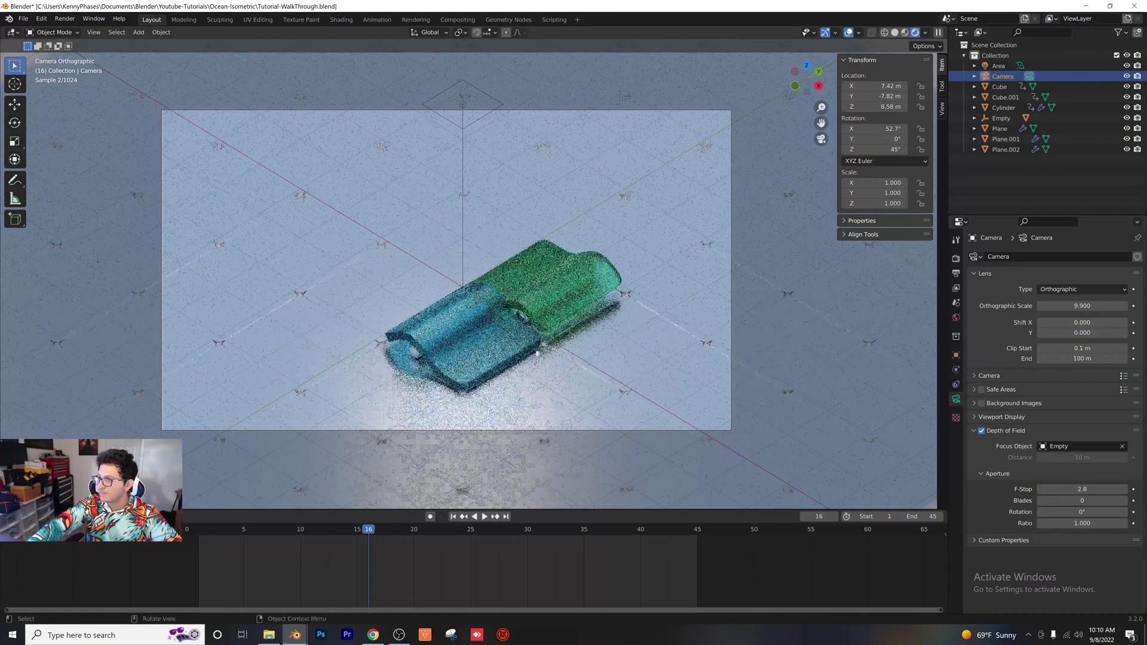
# - Try F-Stop values of 0.4 and 1.0 for the camera's depth of field, and set the F-Stop to 4
pyautogui.scroll(5, 547, 317)
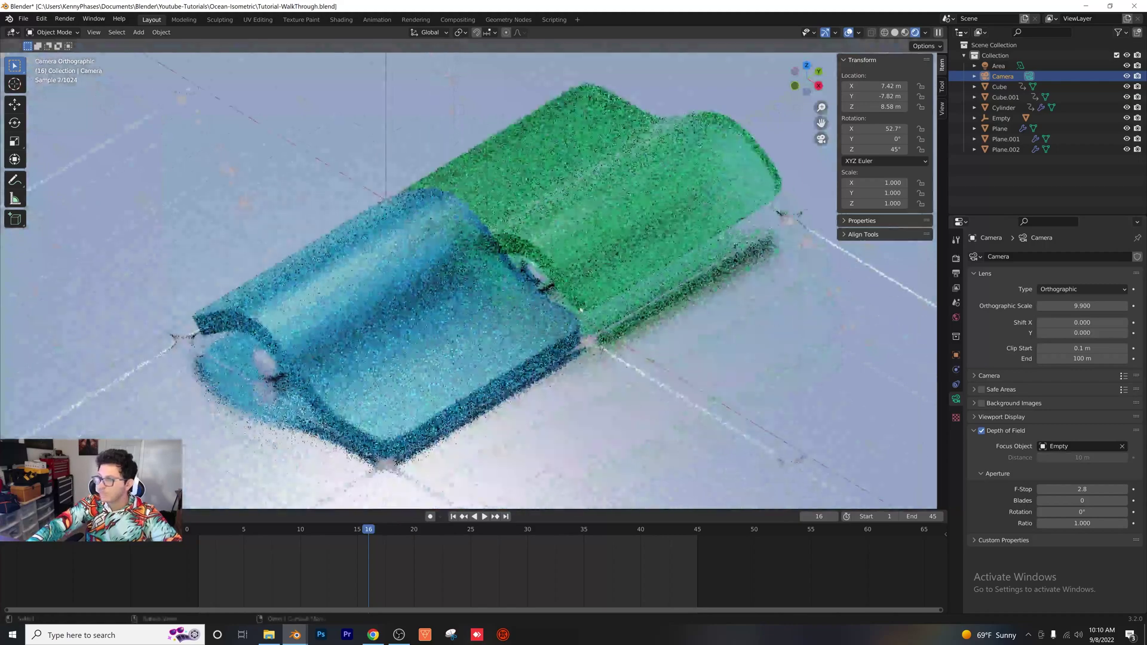
pyautogui.click(1082, 489)
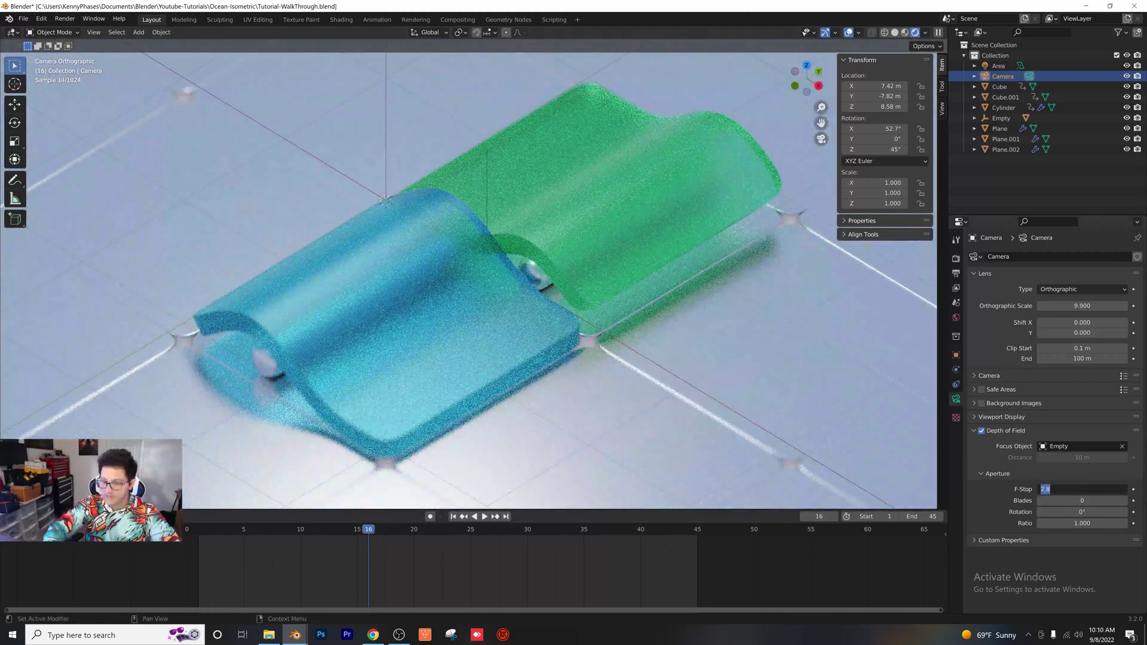
pyautogui.write('0.4')
pyautogui.press('Return')
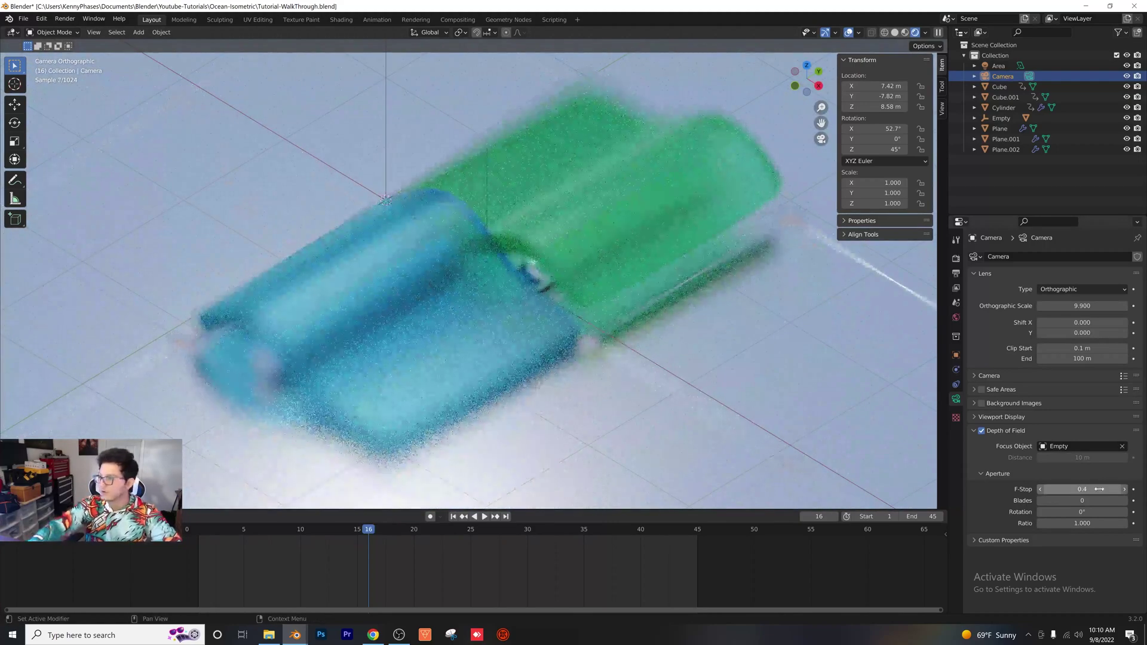
pyautogui.moveTo(1099, 489); pyautogui.dragTo(1083, 490)
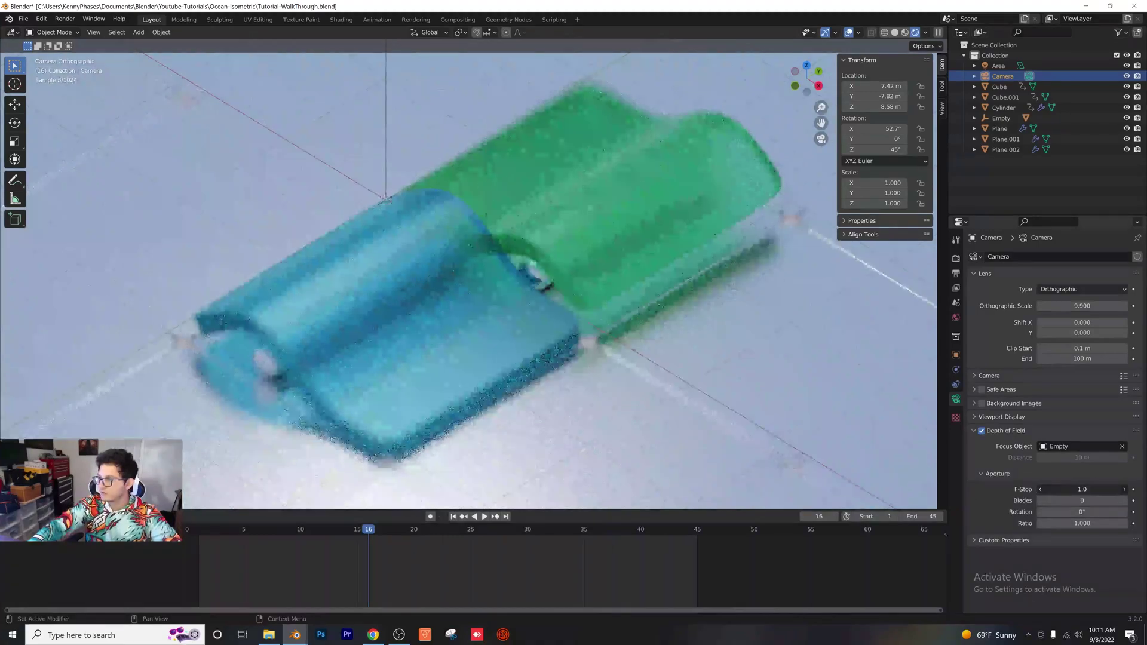
pyautogui.write('4')
pyautogui.press('Return')
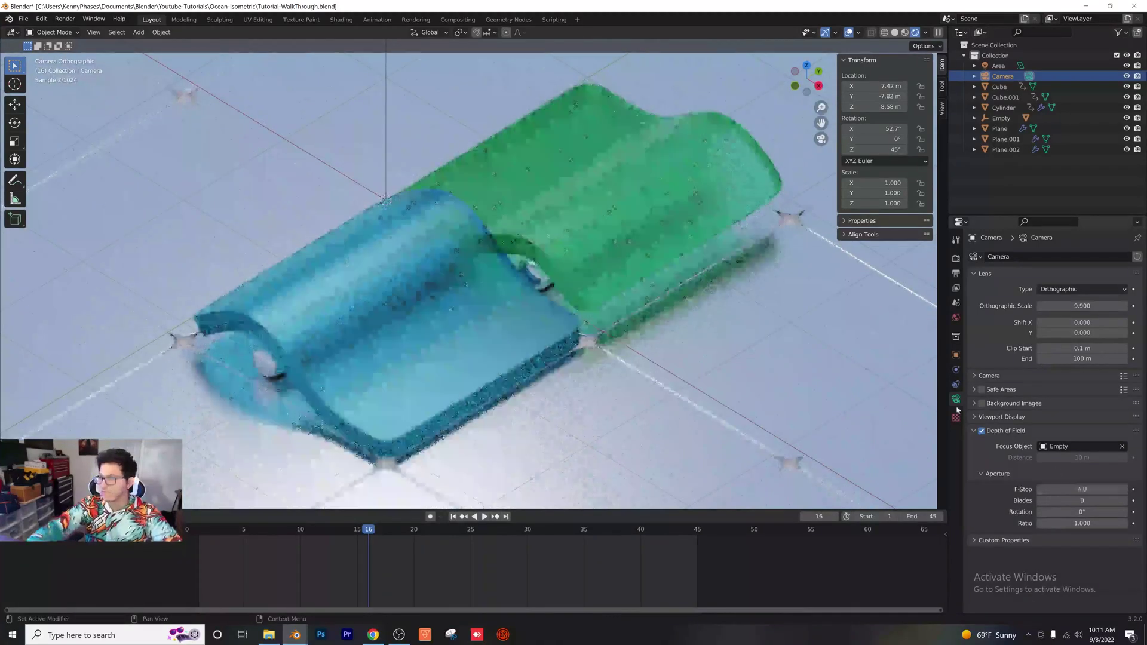
# - Play the rendered animation from frame 1 with the whole camera frame in view
pyautogui.scroll(-3, 503, 322)
pyautogui.keyDown('shift'); pyautogui.moveTo(448, 218); pyautogui.dragTo(463, 278, button='middle'); pyautogui.keyUp('shift')
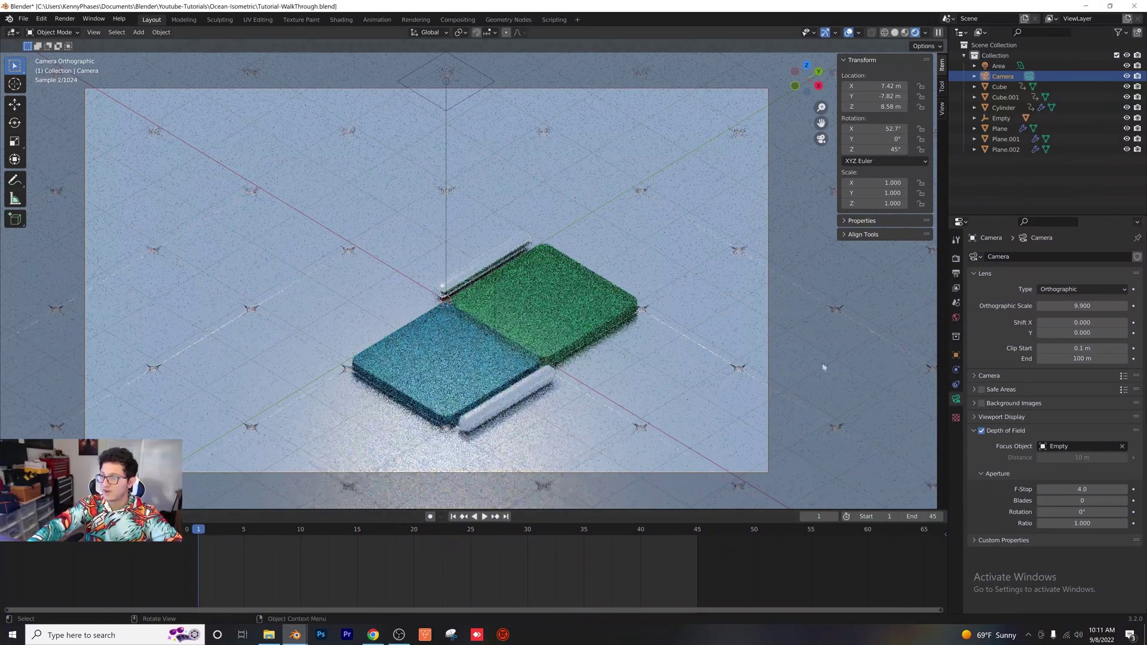
pyautogui.press('space')
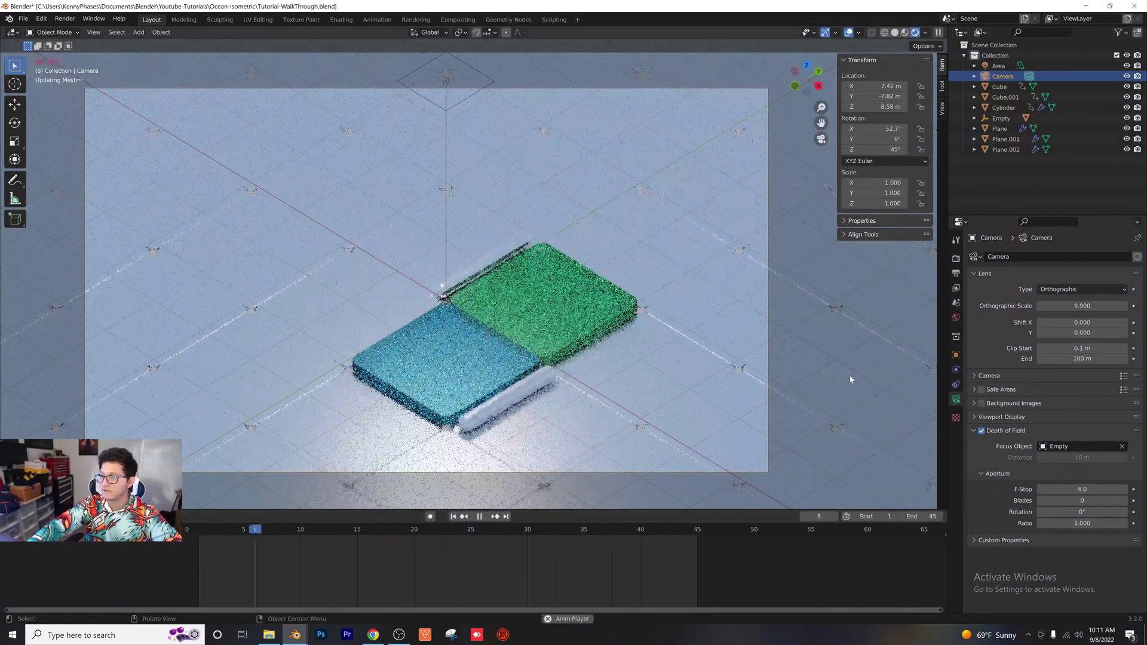